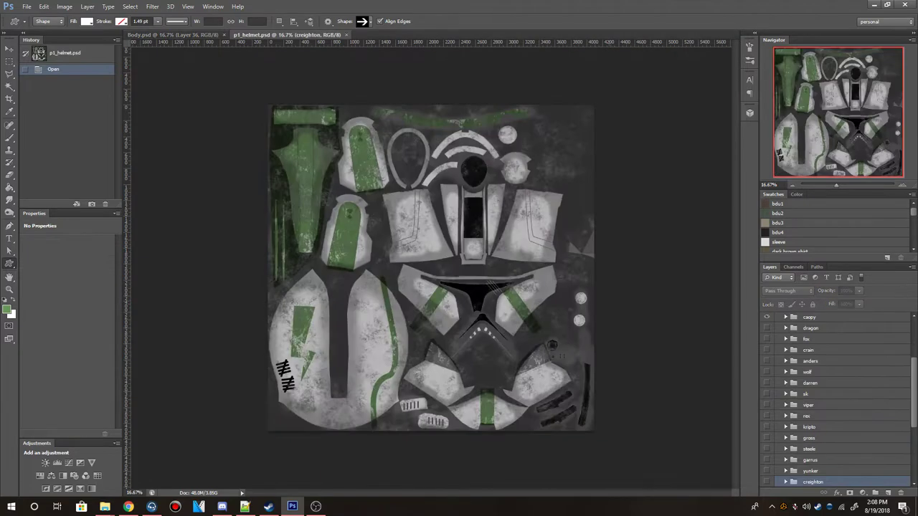
Return to Body.psd, zoom in on the skull chest area, and select the Polygonal Lasso.
key(ctrl+Tab)
scroll(334, 101, up, 3)
scroll(335, 100, up, 3)
scroll(430, 286, left, 3)
scroll(430, 287, down, 1)
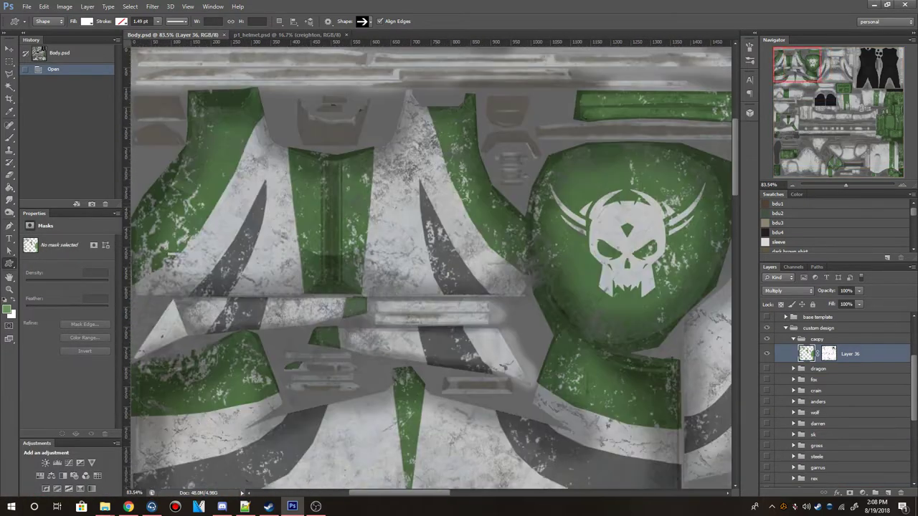
key(l)
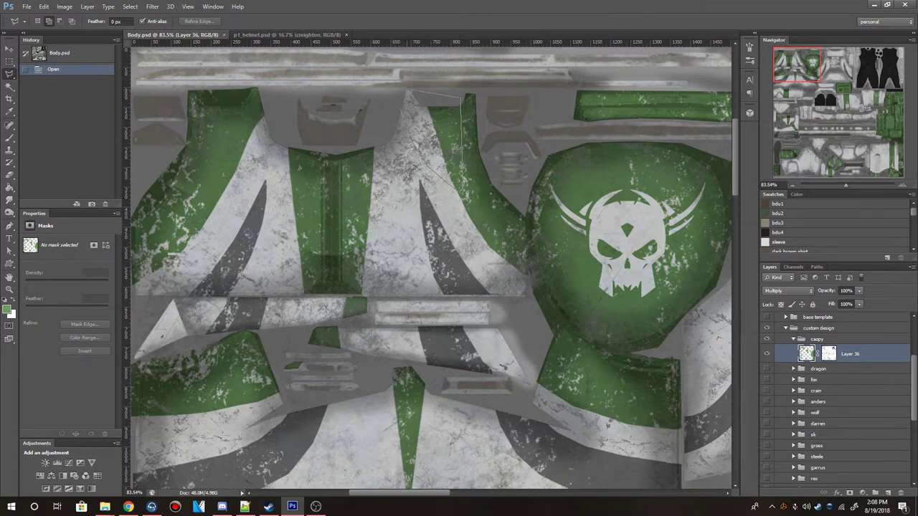
Paint two more chest panels green with lasso selections and the brush.
double_click(405, 129)
key(b)
drag(415, 108, 451, 172)
key(ctrl+d)
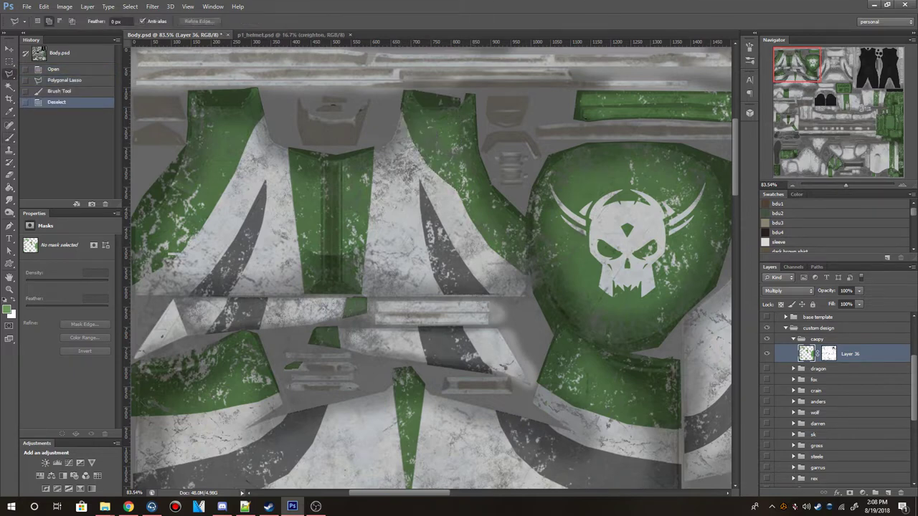
double_click(472, 208)
key(b)
click(472, 213)
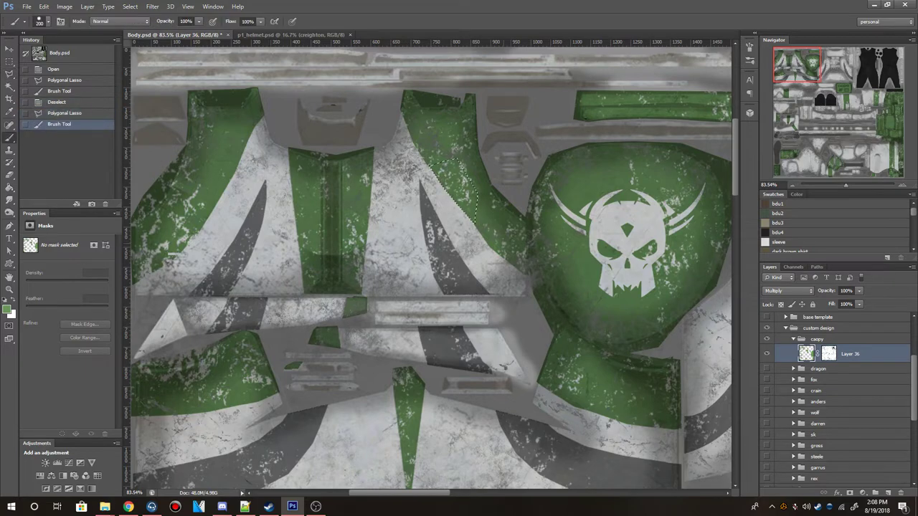
key(ctrl+d)
Disable Layer 36's weathering layer mask for a clean look.
right_click(829, 353)
click(795, 358)
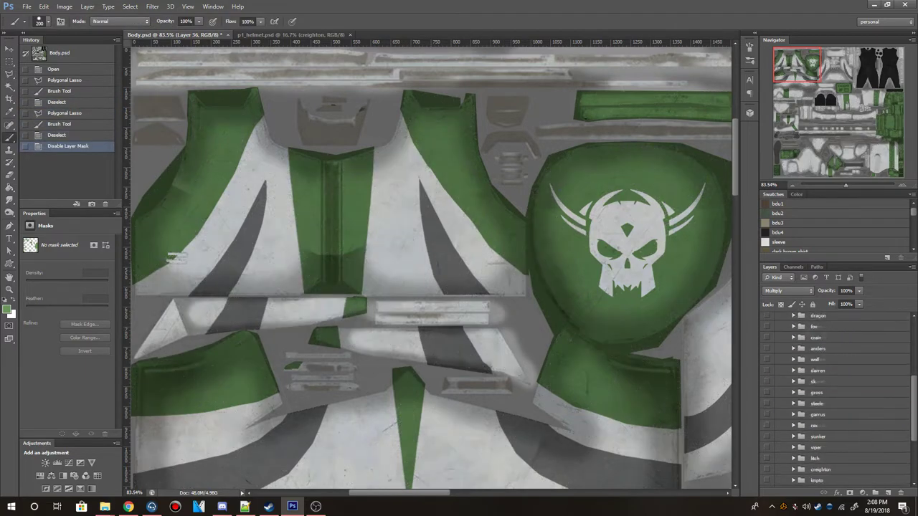
scroll(803, 375, down, 5)
Start Save As with PNG chosen as the file format.
key(ctrl+shift+s)
click(507, 278)
click(466, 401)
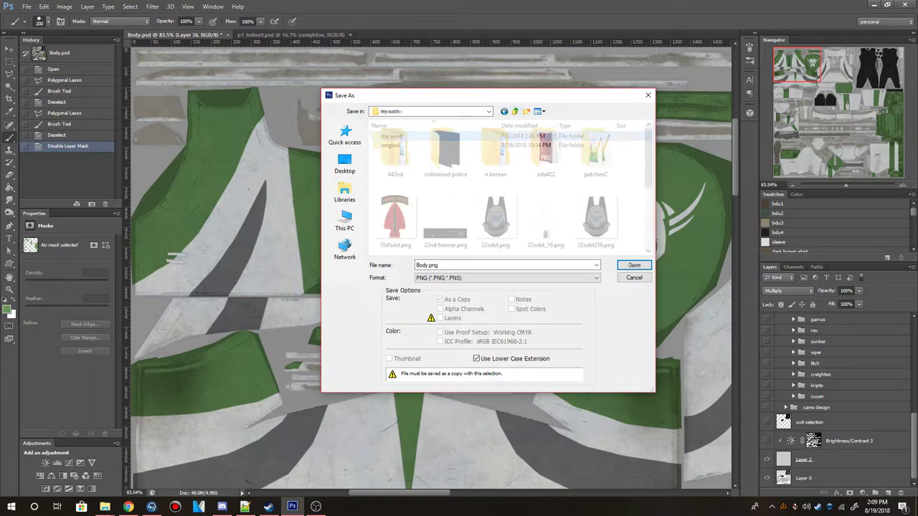
Save the PNG as 442_p1_armor_caopy.png in the caopy folder.
double_click(395, 141)
click(395, 151)
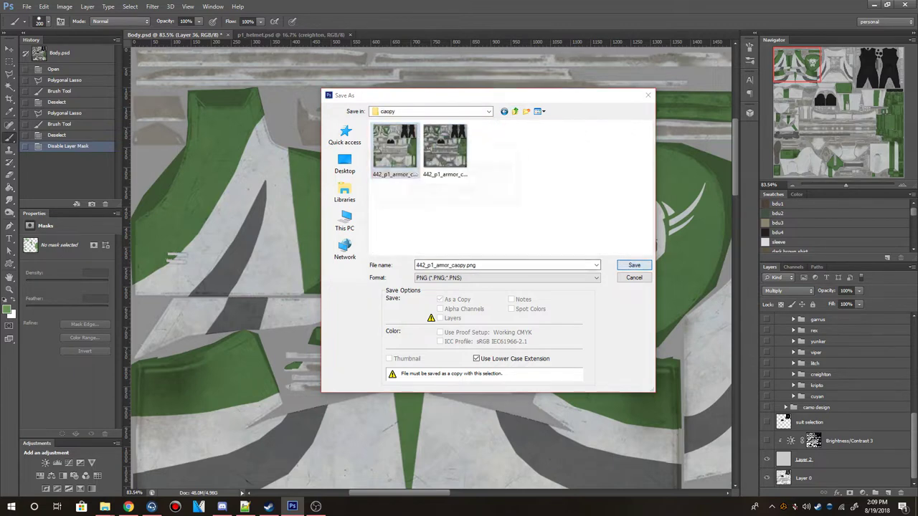
key(Return)
key(Return)
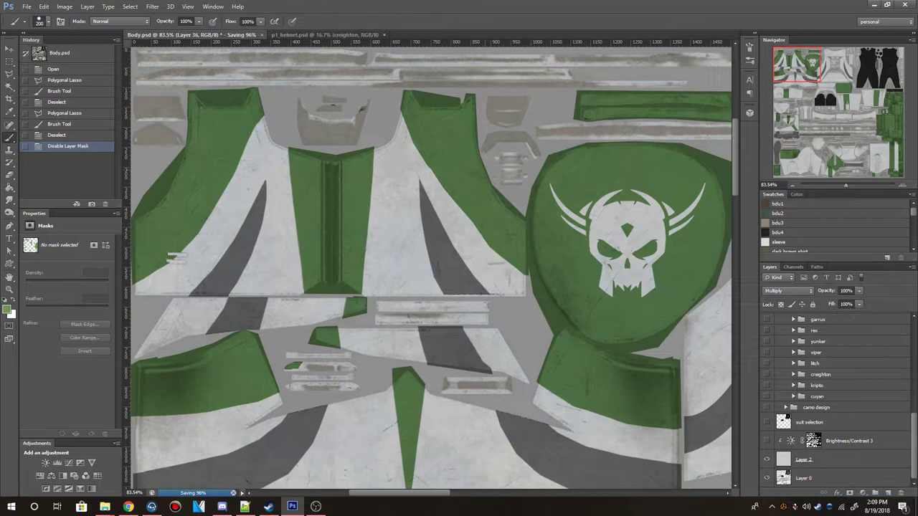
Compare the body texture with the Paladin.png reference in Chrome.
scroll(430, 265, down, 2)
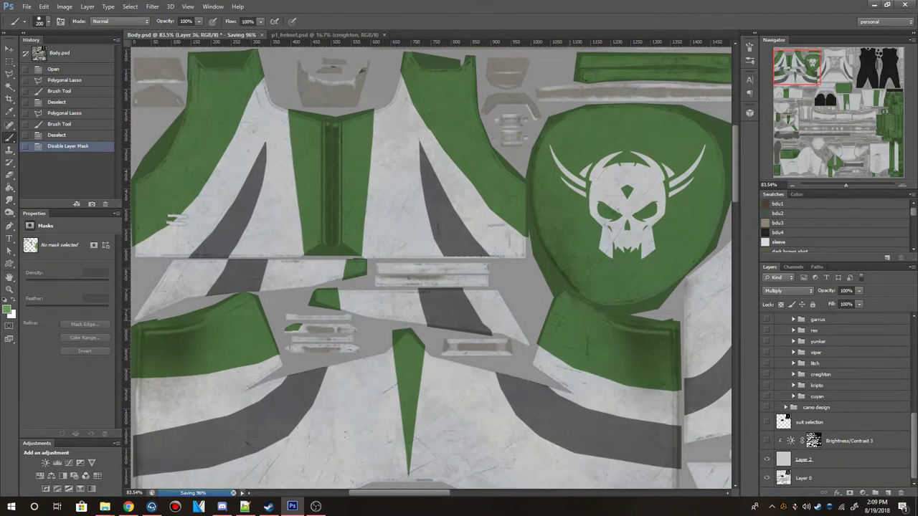
click(128, 506)
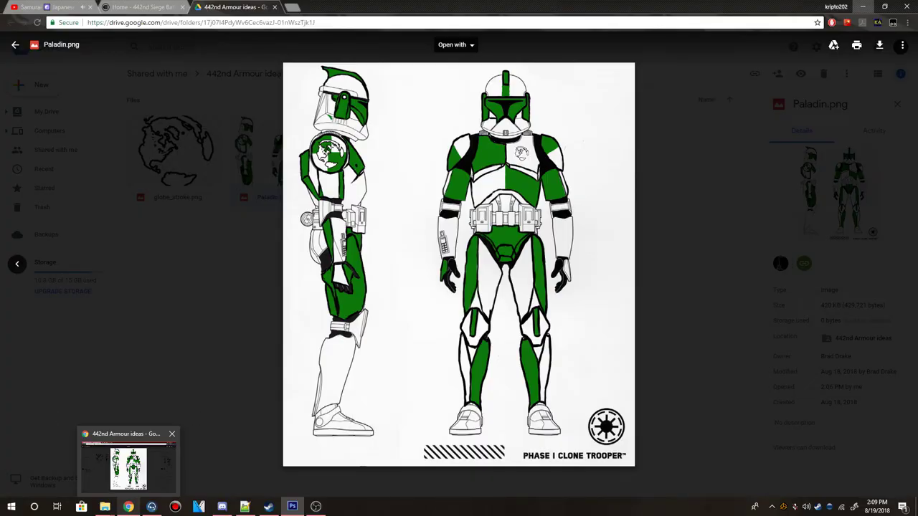
click(291, 506)
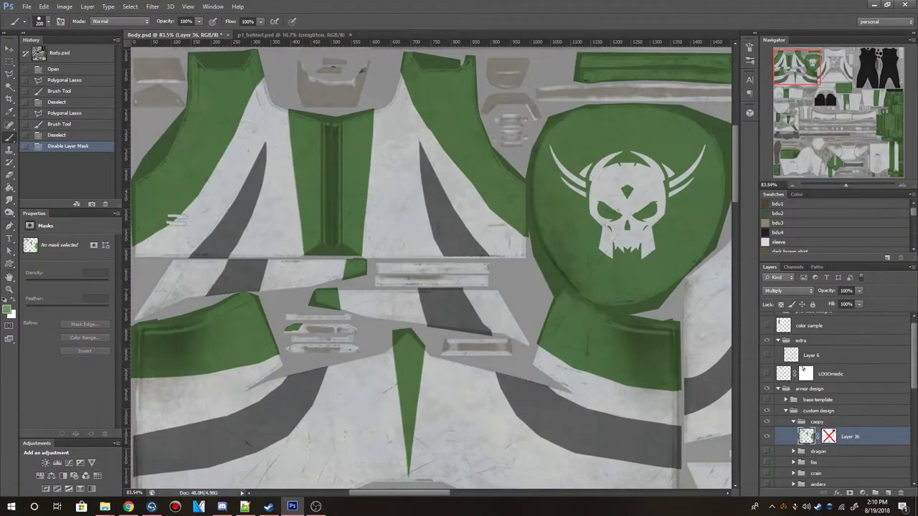
Re-enable the weathering mask and save the PNG over 442_p1_armor_caopy_d.png.
key(ctrl+z)
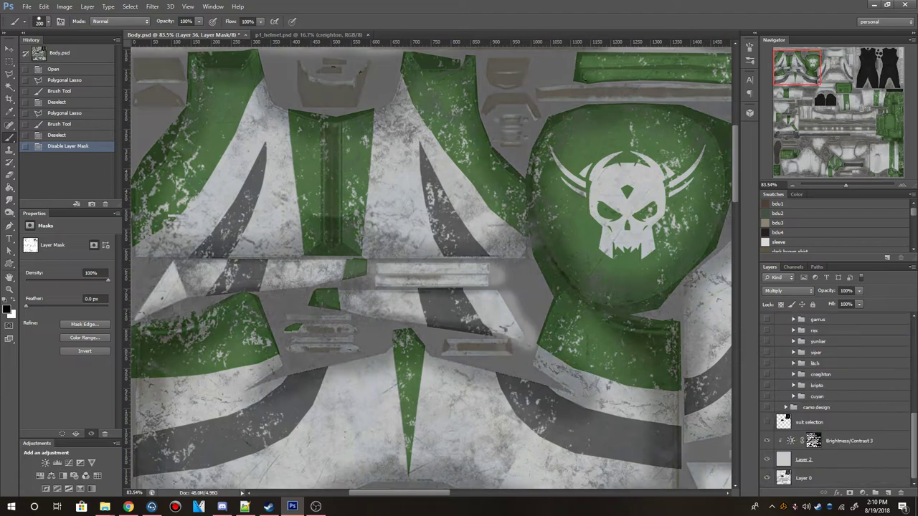
key(ctrl+shift+s)
double_click(391, 135)
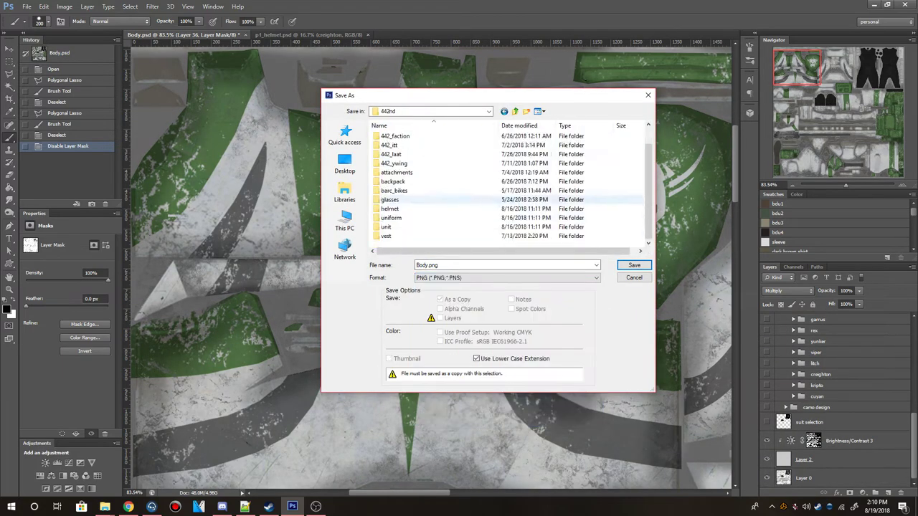
double_click(385, 135)
key(Return)
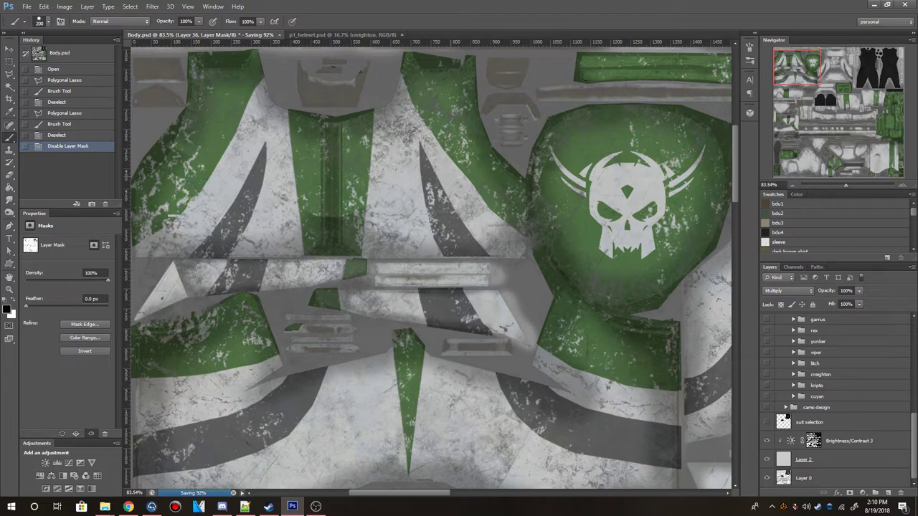
Open clone trooper p1 body.psd from the Template folder.
click(105, 506)
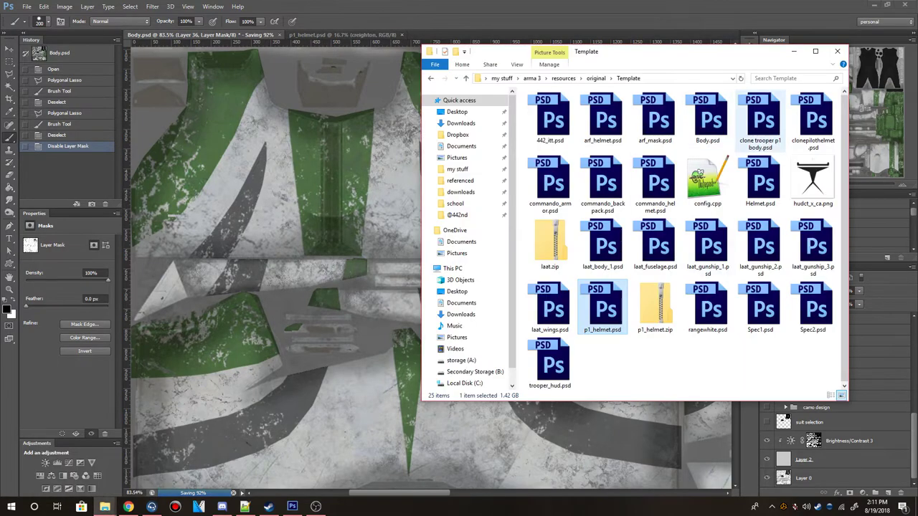
click(104, 506)
click(105, 506)
double_click(760, 114)
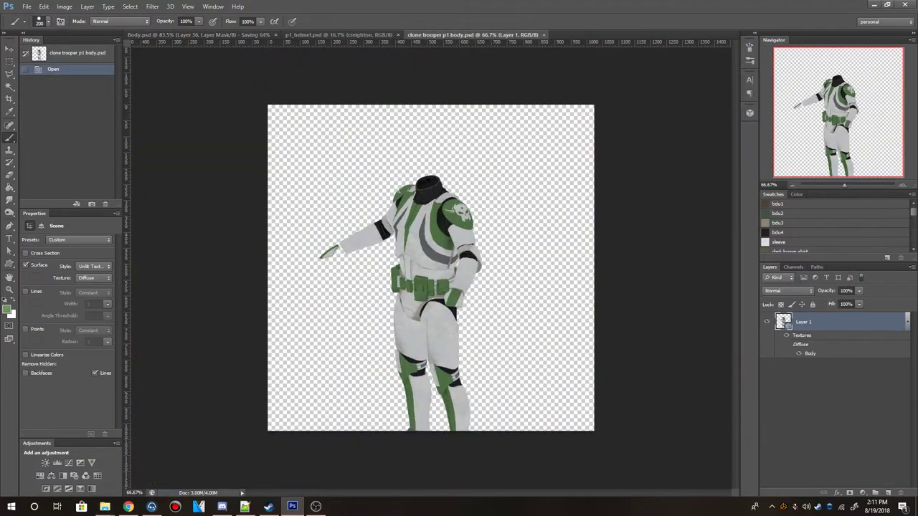
Open the 3D model's diffuse body texture for editing.
key(v)
right_click(427, 264)
click(506, 363)
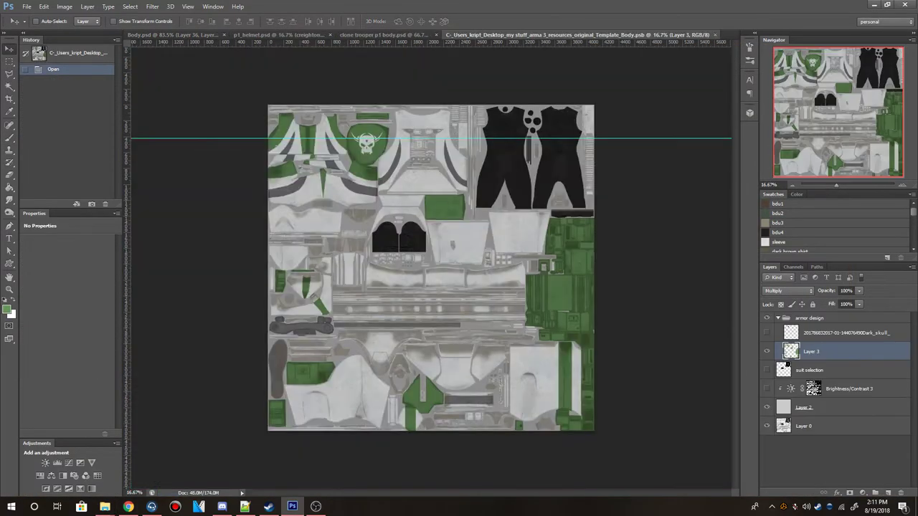
Delete the hidden skull layer, erase Layer 3's green paint, and recheck the Paladin reference.
drag(846, 333, 887, 493)
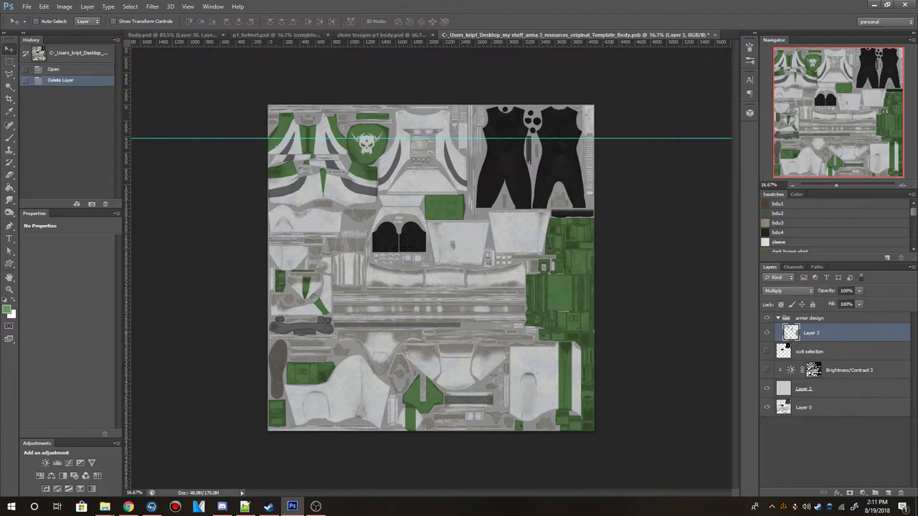
key(e)
drag(502, 373, 401, 186)
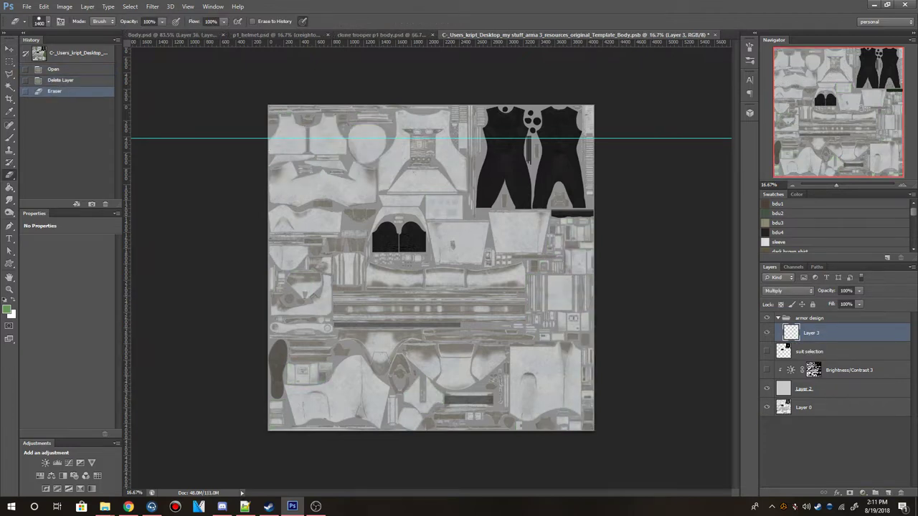
click(129, 507)
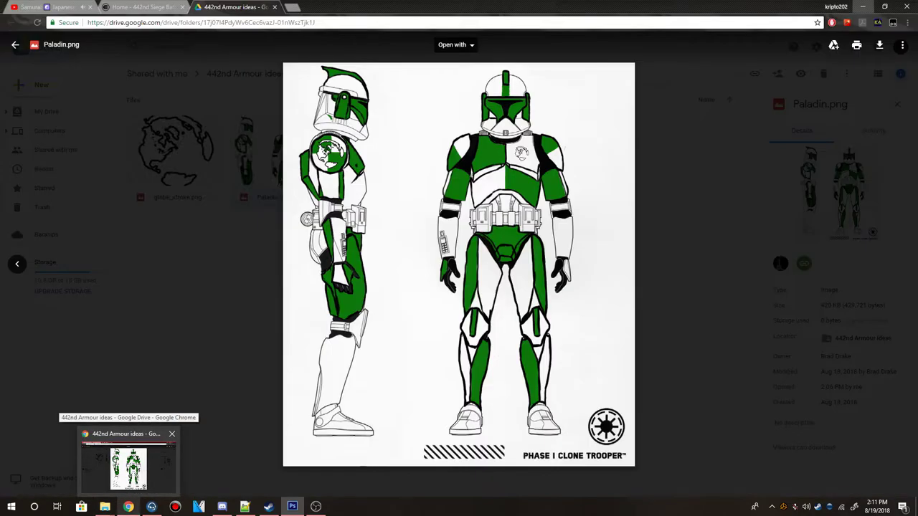
key(alt+Tab)
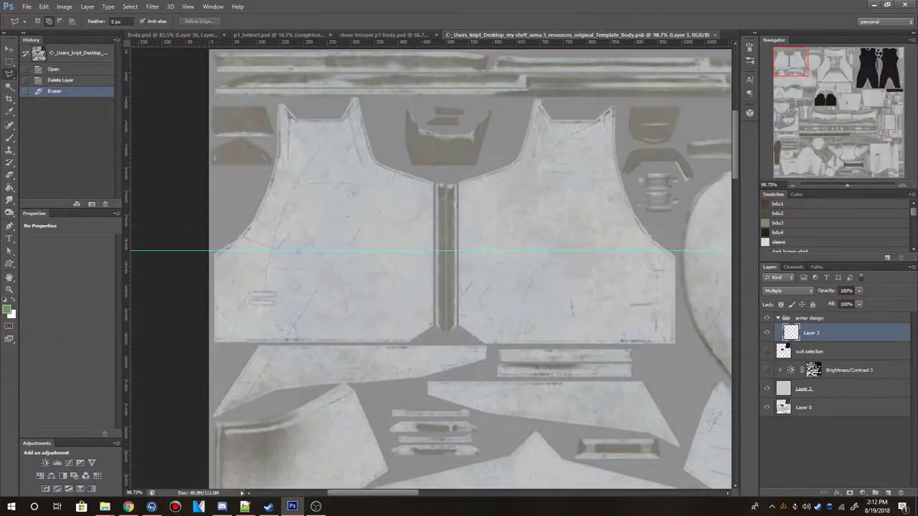
Fill the left vest panel green, then check the Paladin reference.
drag(260, 185, 203, 301)
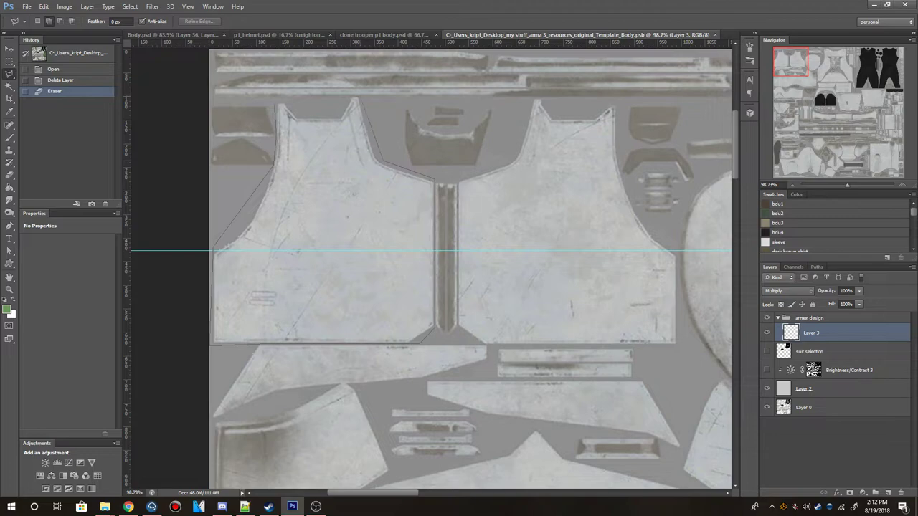
key(alt+BackSpace)
click(128, 466)
key(alt+Tab)
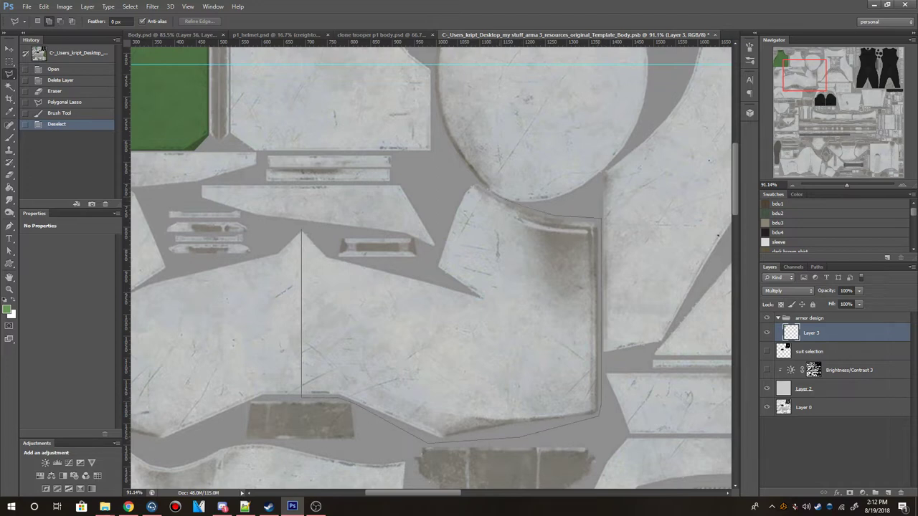
Paint the lower armour piece green.
click(301, 394)
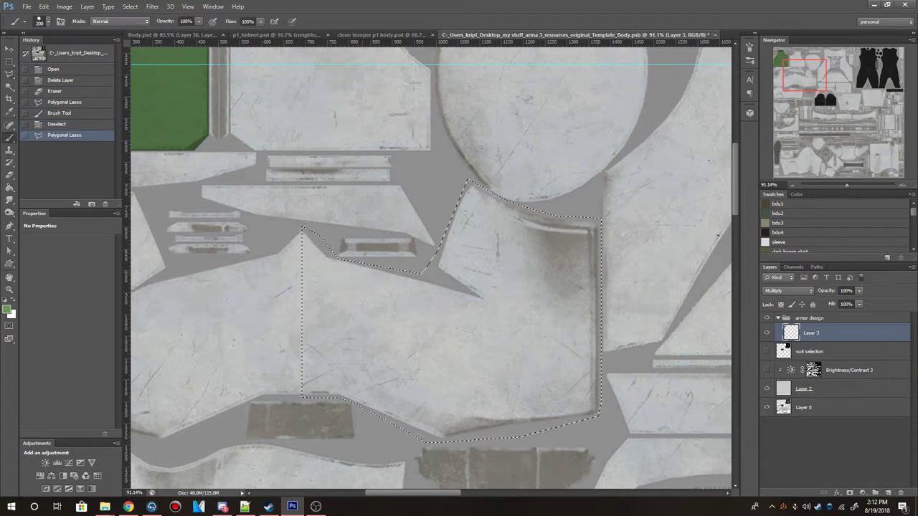
key(b)
drag(316, 322, 574, 322)
key(ctrl+d)
Glance at Discord's media-submission channel and the Paladin reference.
click(223, 506)
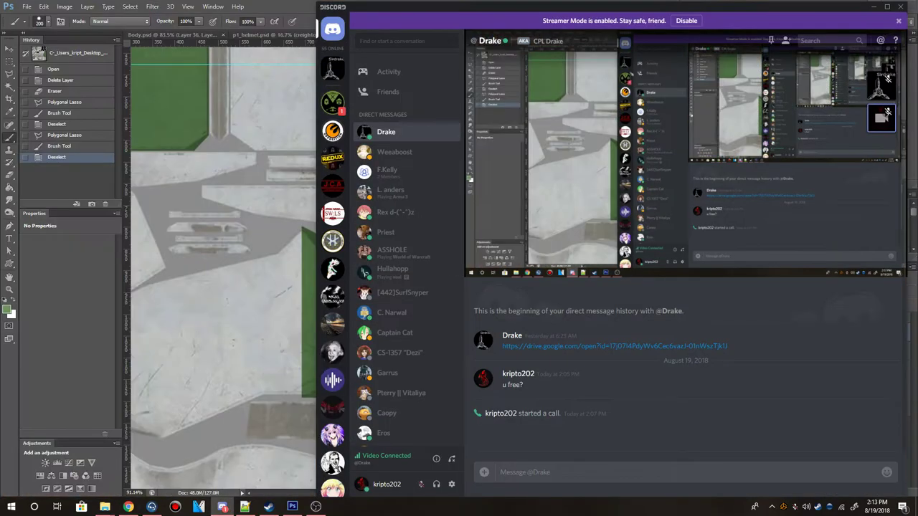
click(332, 103)
click(222, 507)
click(127, 506)
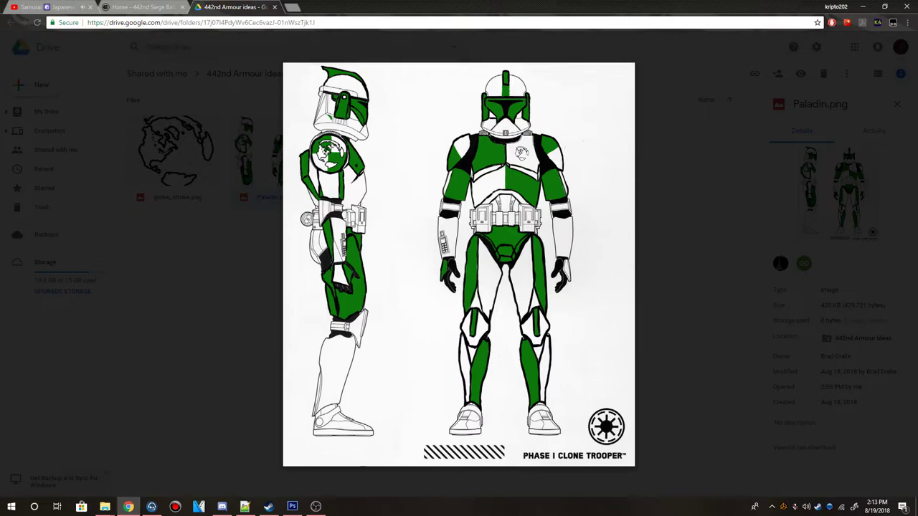
key(alt+Tab)
Paint the chest disc's top half green, then save and close the texture.
click(804, 57)
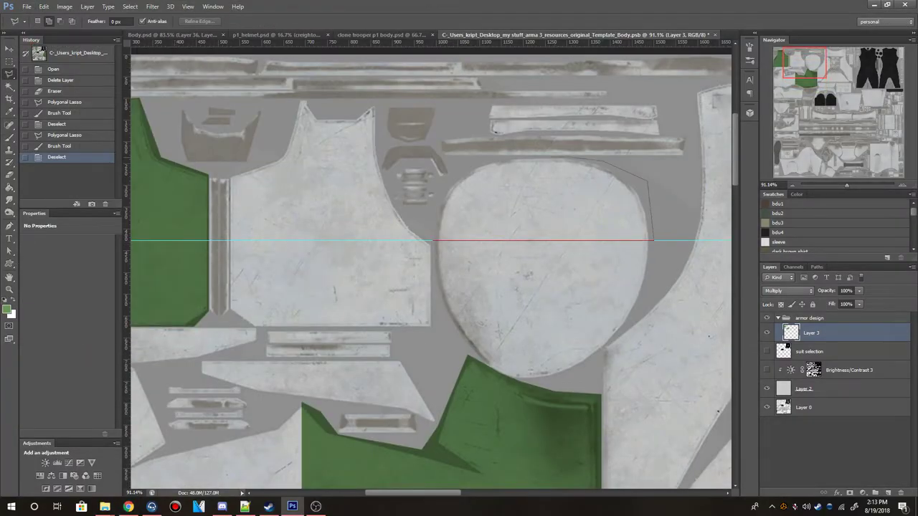
click(434, 240)
key(b)
drag(458, 208, 631, 201)
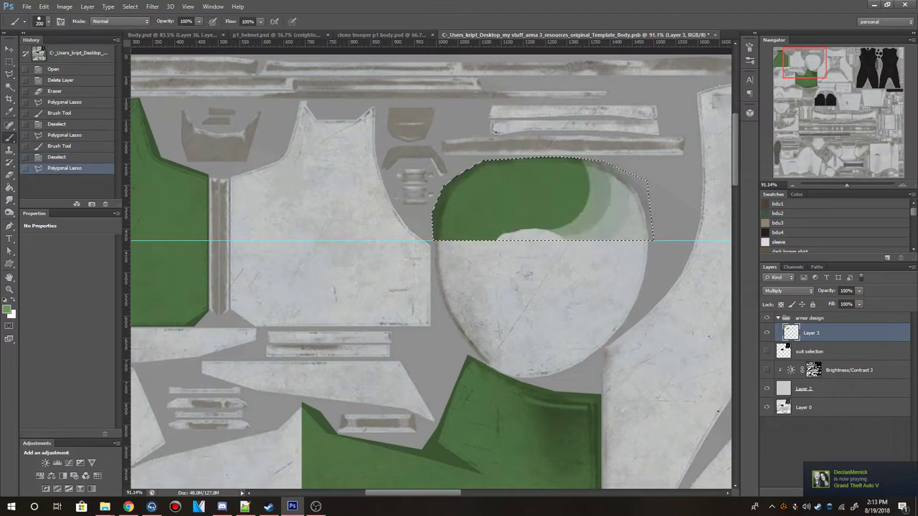
key(ctrl+s)
key(ctrl+w)
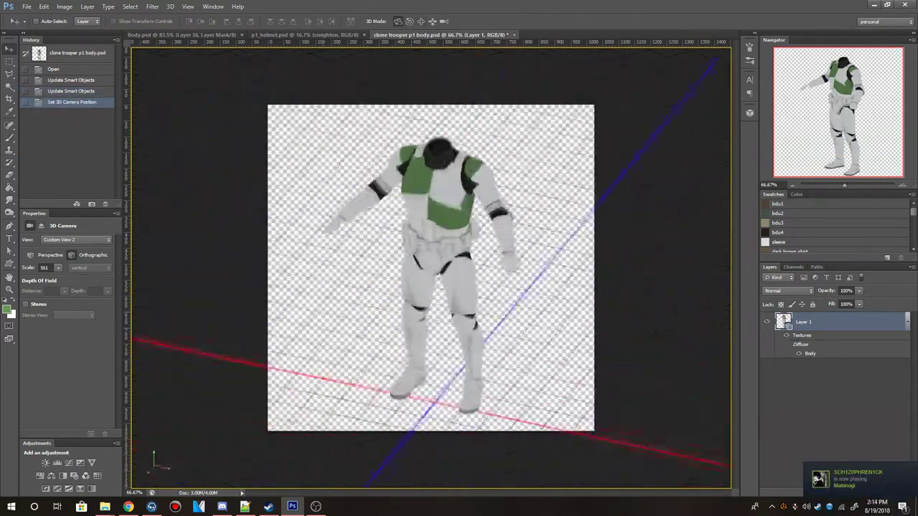
Orbit the model to a front view and reopen its body texture.
drag(431, 265, 488, 266)
right_click(434, 219)
click(446, 234)
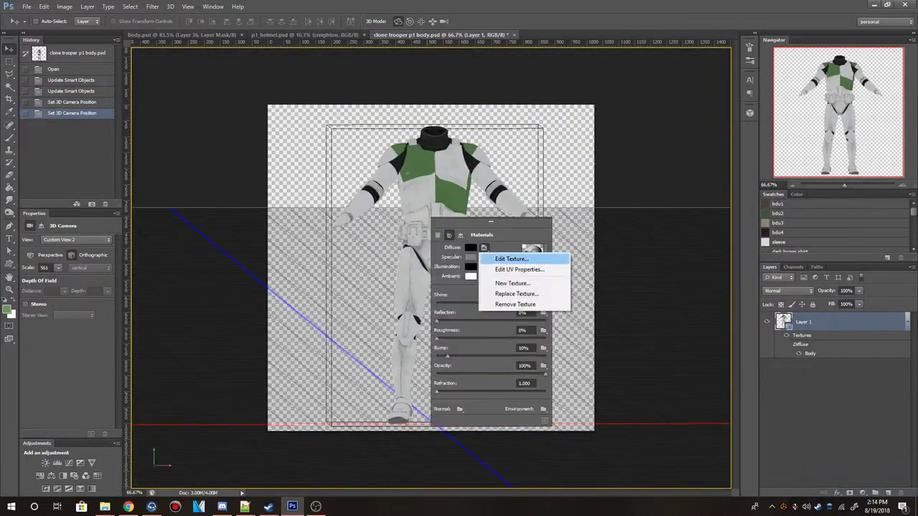
click(501, 256)
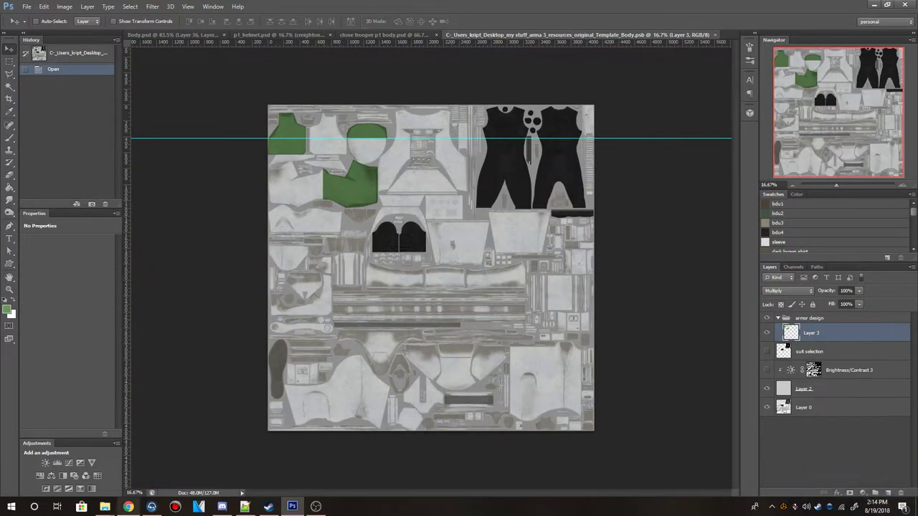
Recheck the Paladin reference and ready the Polygonal Lasso on the chest disc.
click(127, 466)
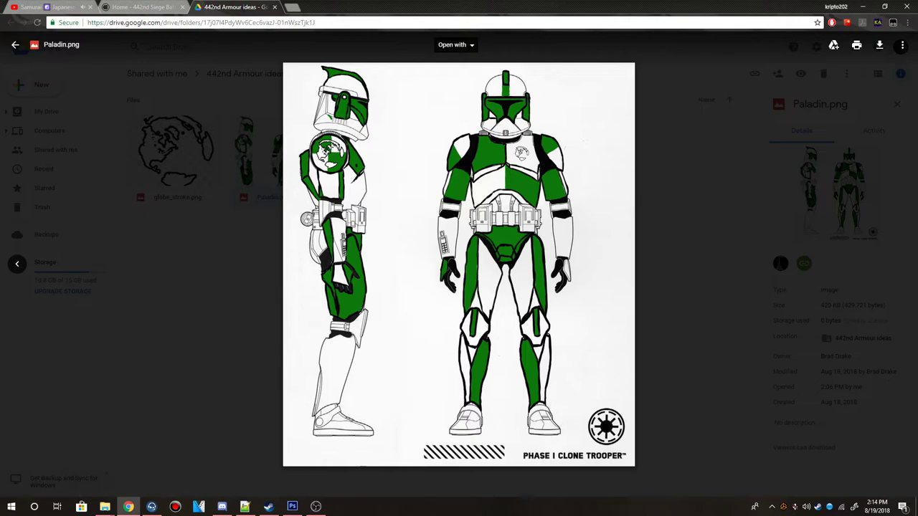
key(alt+Tab)
scroll(430, 265, up, 3)
key(l)
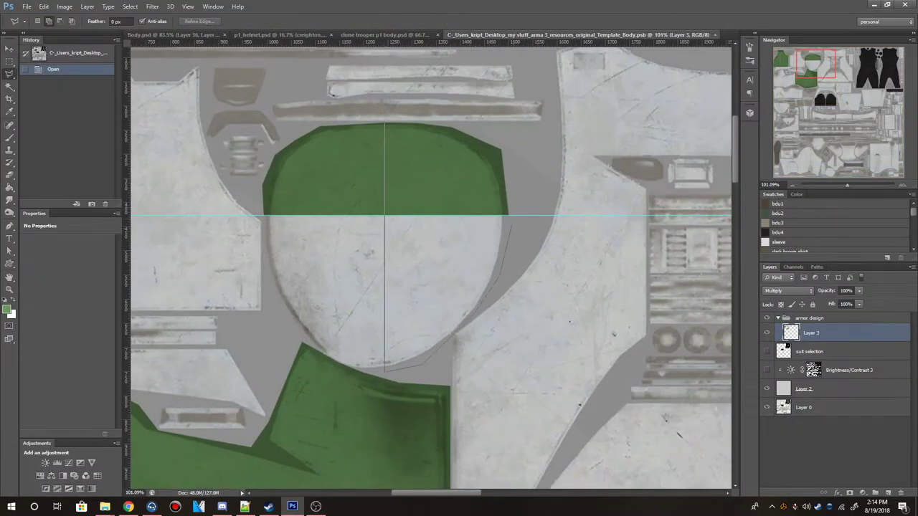
Paint the round chest piece's right half green.
double_click(437, 160)
key(b)
drag(408, 237, 466, 309)
key(ctrl+d)
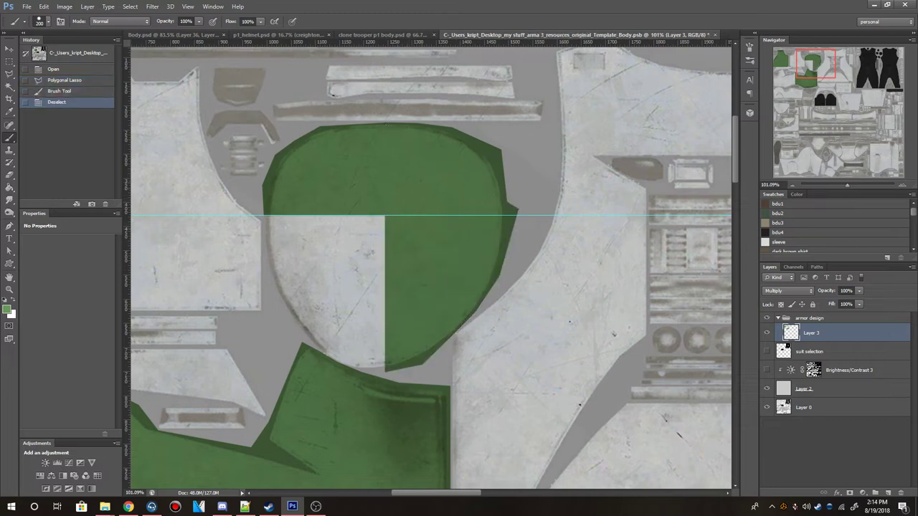
Clear the green from the chest piece's top-right quarter.
key(l)
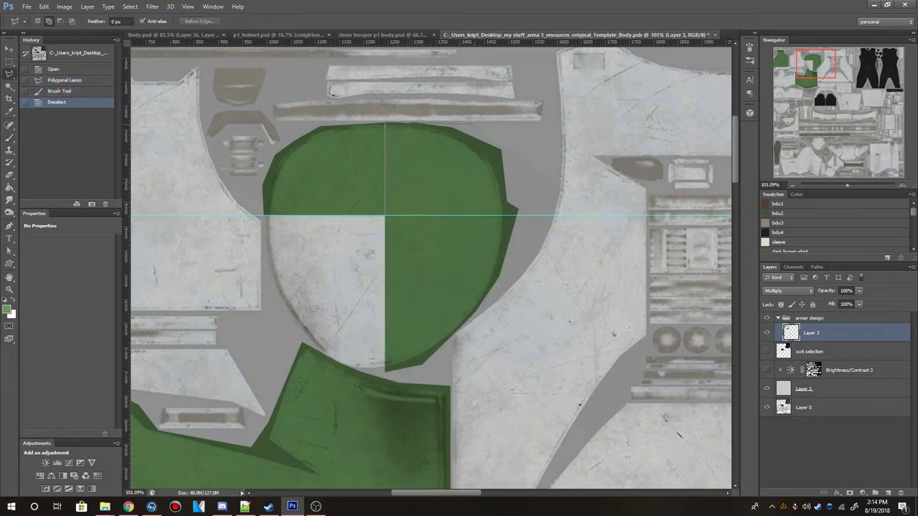
double_click(532, 215)
key(Delete)
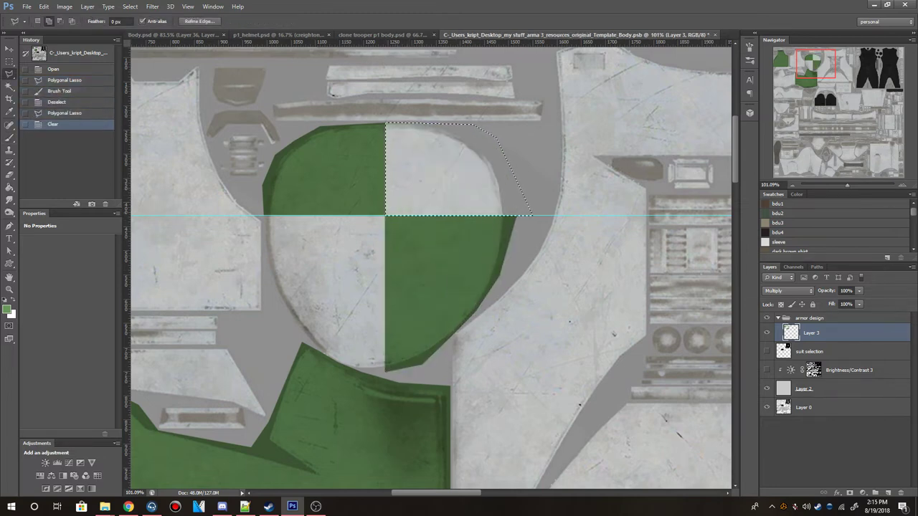
key(ctrl+d)
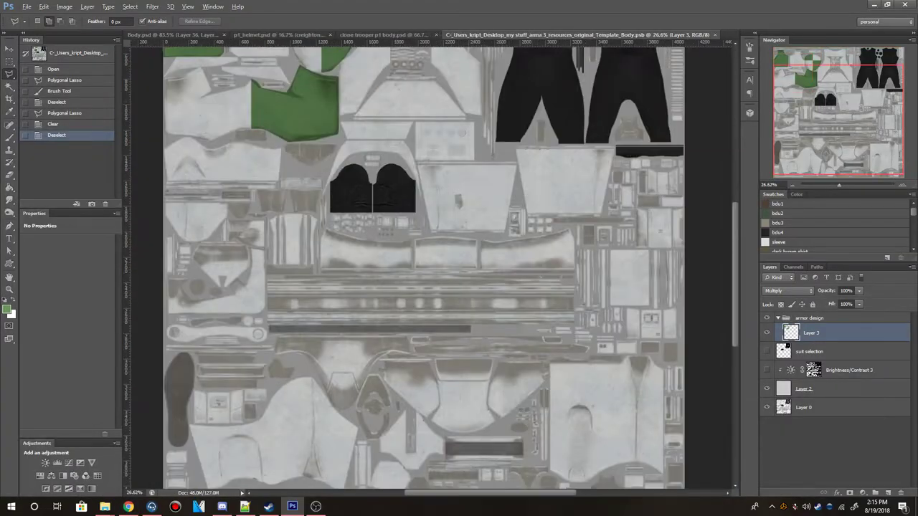
scroll(307, 386, up, 5)
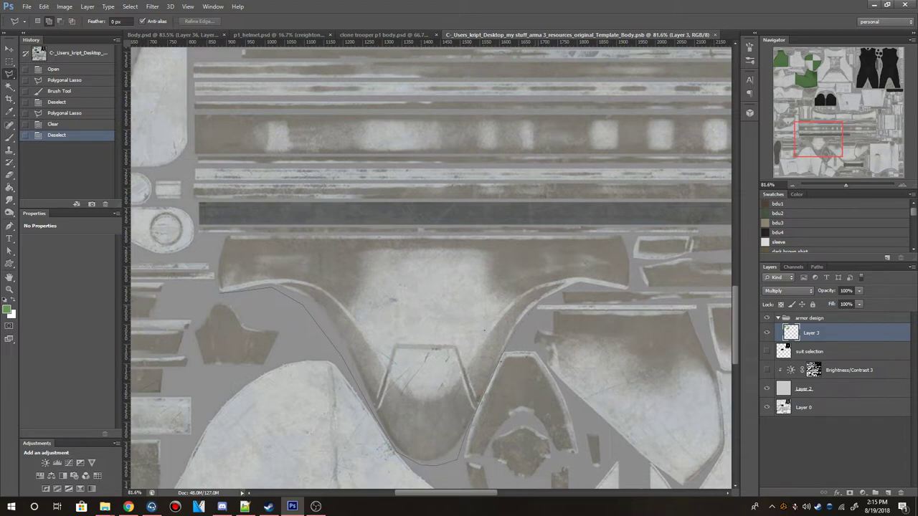
Paint the V-shaped groin piece green.
scroll(430, 271, right, 3)
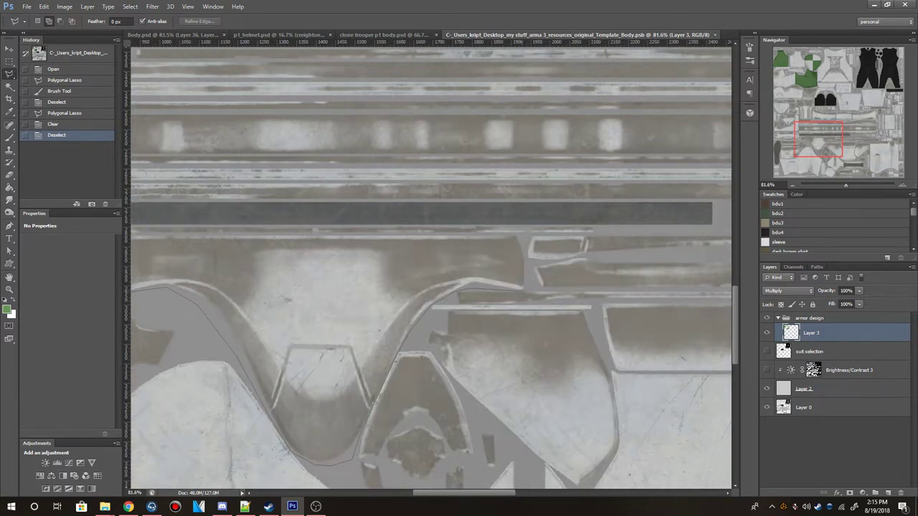
scroll(430, 271, left, 5)
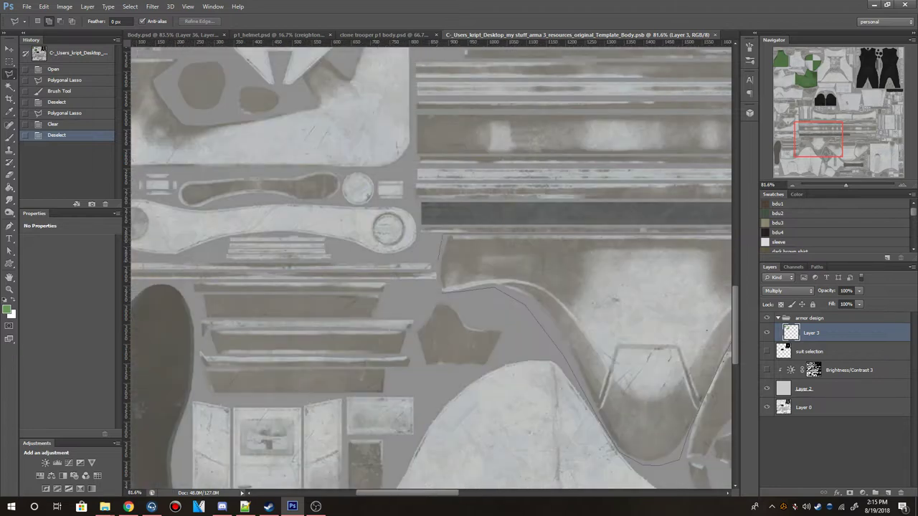
key(Return)
scroll(459, 287, down, 2)
key(b)
drag(466, 387, 466, 272)
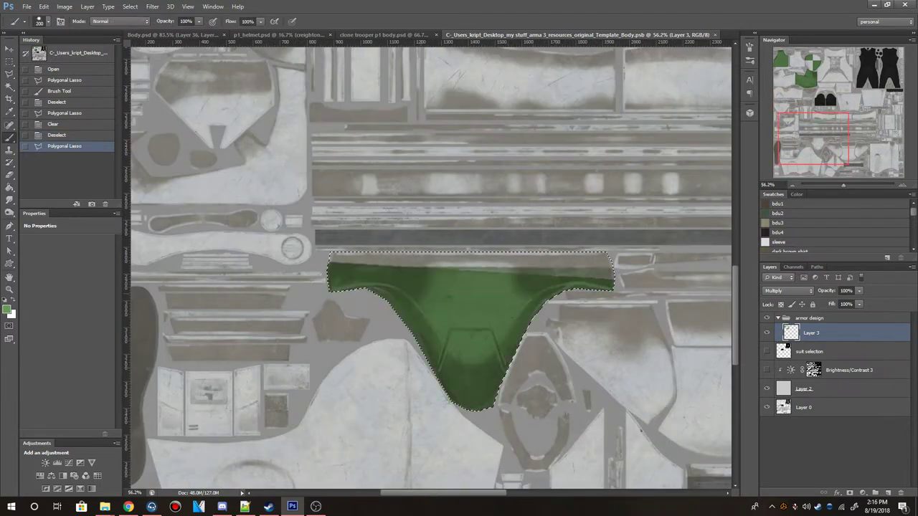
key(ctrl+d)
scroll(458, 286, up, 1)
Paint part of the large lower-left plate green.
key(l)
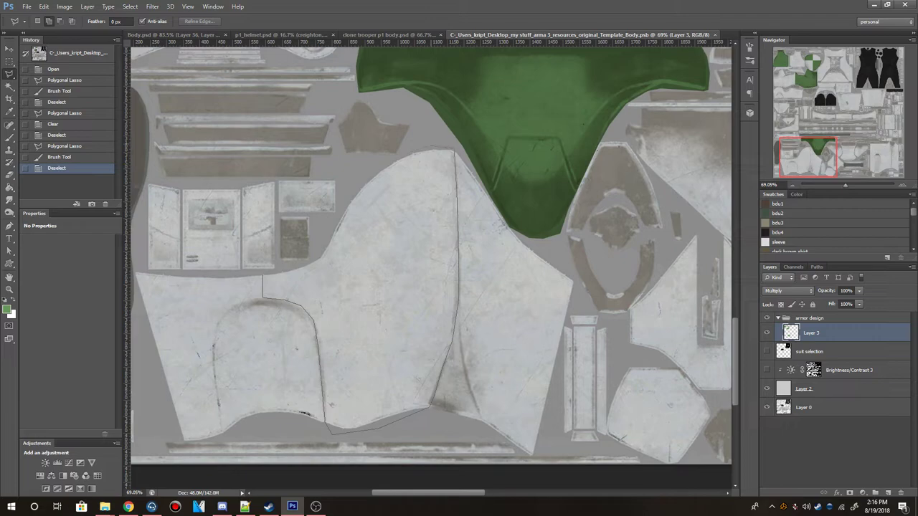
click(263, 276)
key(b)
mouse_move(287, 323)
mouse_down()
mouse_move(394, 215)
mouse_move(445, 301)
mouse_up()
key(ctrl+d)
scroll(430, 251, down, 3)
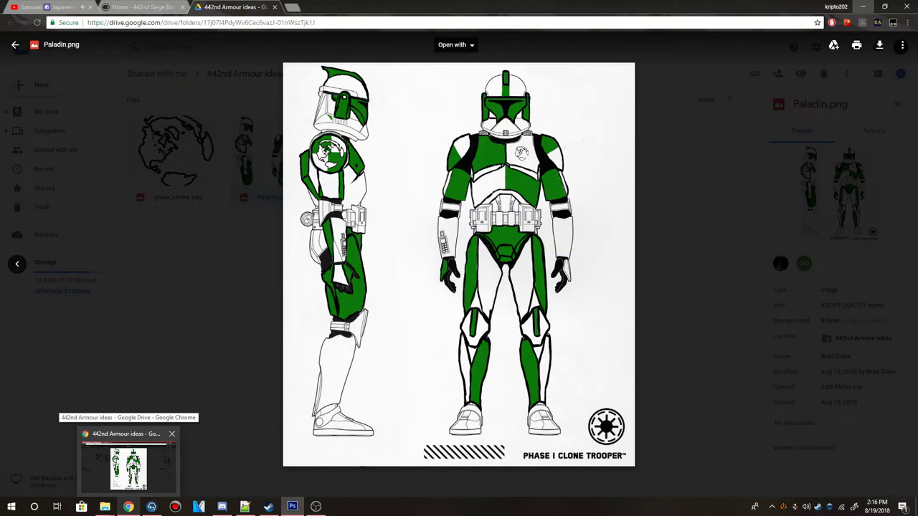
scroll(371, 245, up, 3)
scroll(387, 265, down, 4)
key(l)
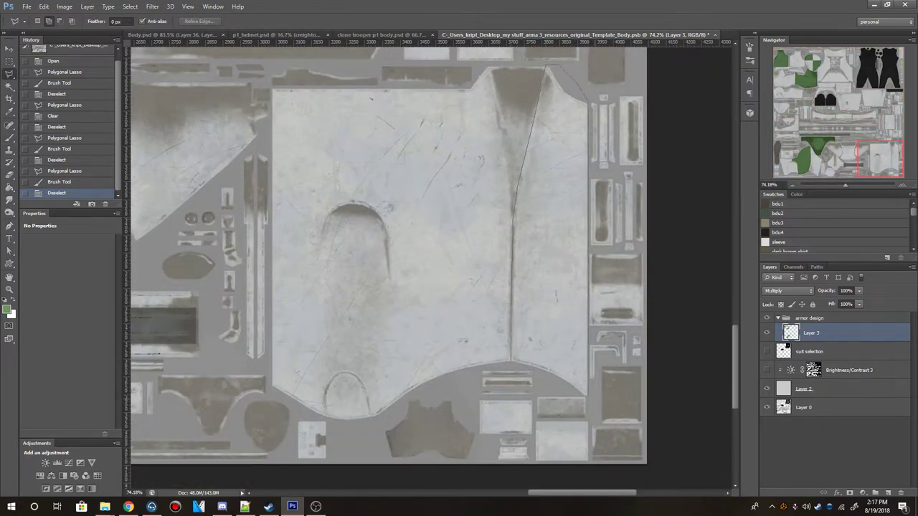
Paint the lower-right plate's right and left edge strips green.
click(544, 65)
key(b)
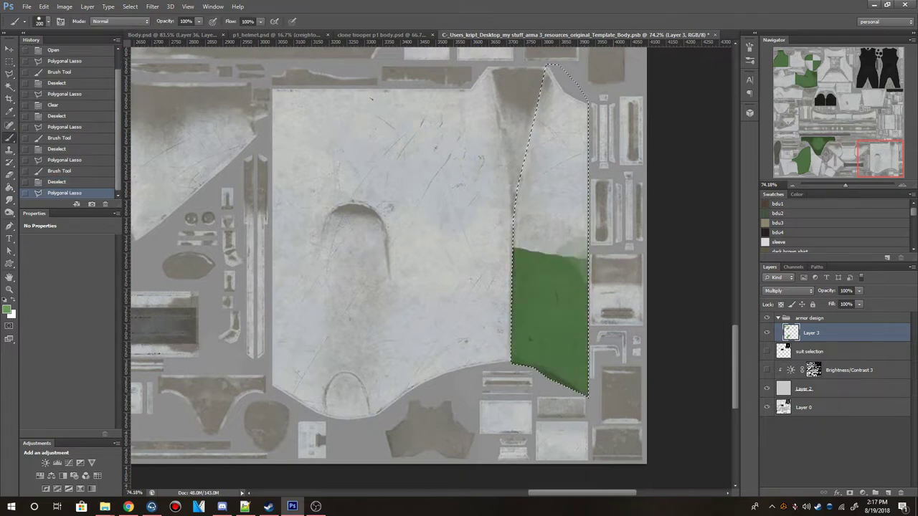
drag(548, 373, 560, 79)
key(ctrl+d)
key(l)
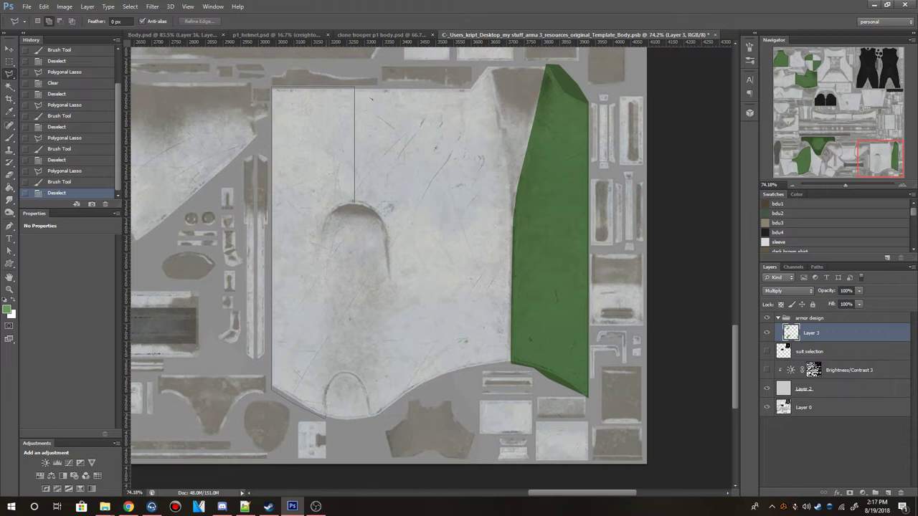
click(354, 204)
key(b)
drag(294, 101, 301, 409)
key(ctrl+d)
scroll(431, 265, down, 5)
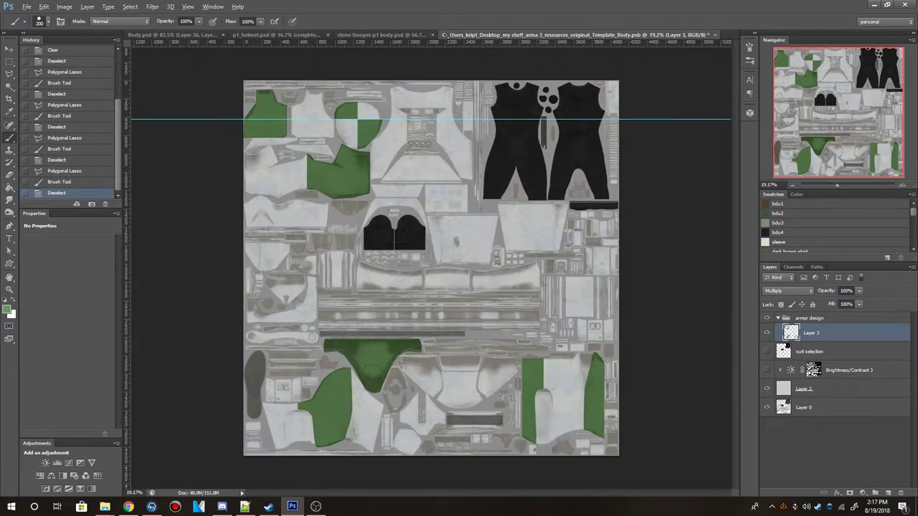
scroll(380, 448, up, 8)
key(l)
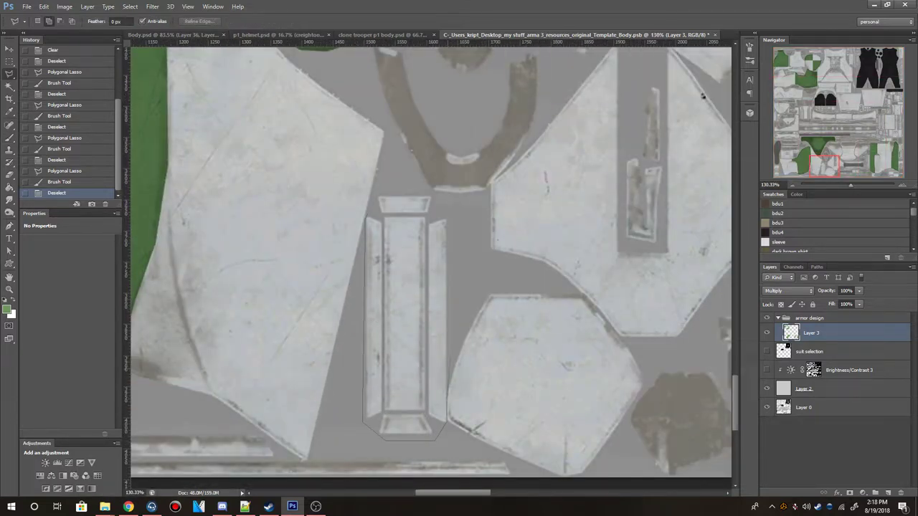
Paint the long narrow plate green.
click(398, 189)
key(b)
drag(408, 201, 405, 423)
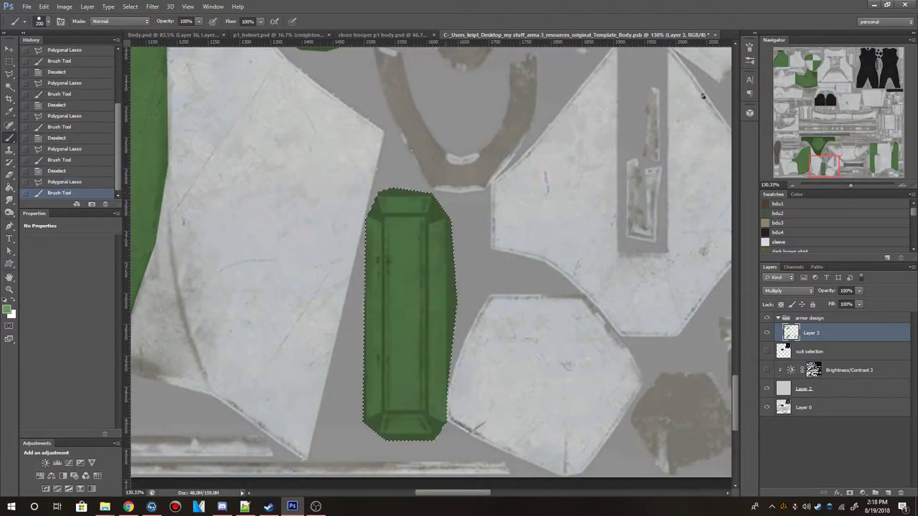
key(ctrl+d)
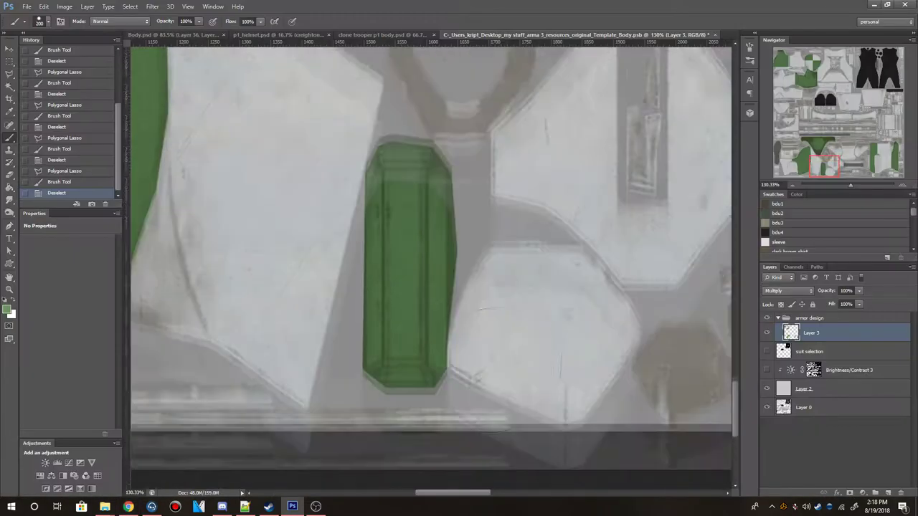
scroll(430, 258, down, 1)
key(l)
Outline the next plate's right part and paint it green.
click(561, 384)
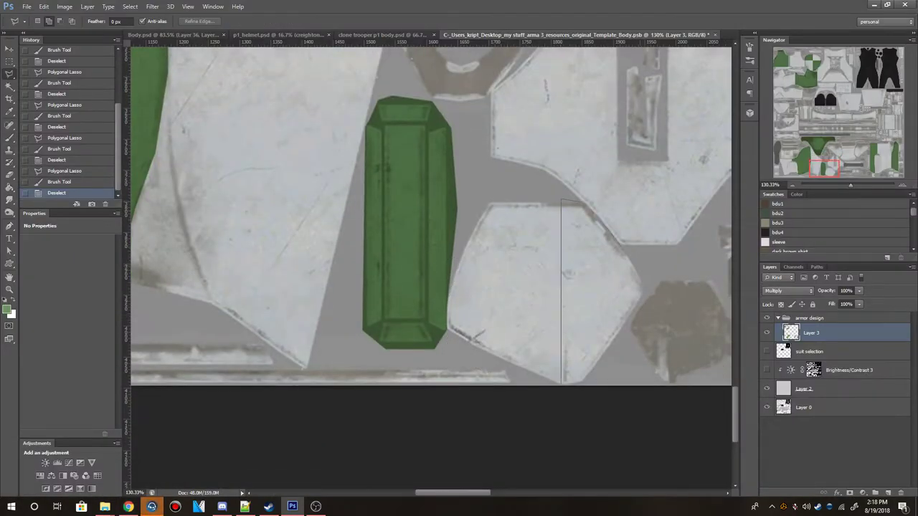
click(561, 200)
double_click(595, 385)
key(b)
drag(602, 287, 211, 448)
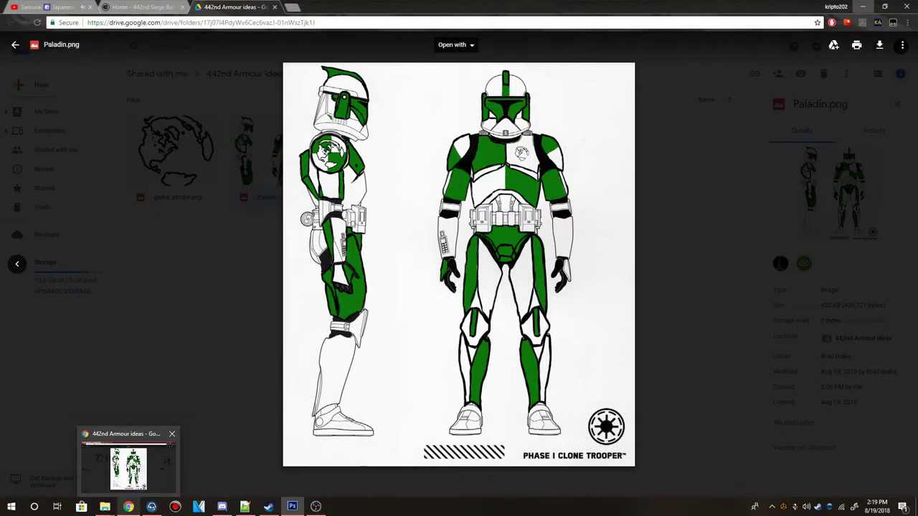
Paint the left upper plate's arch area green and save the texture.
click(128, 506)
scroll(246, 228, up, 5)
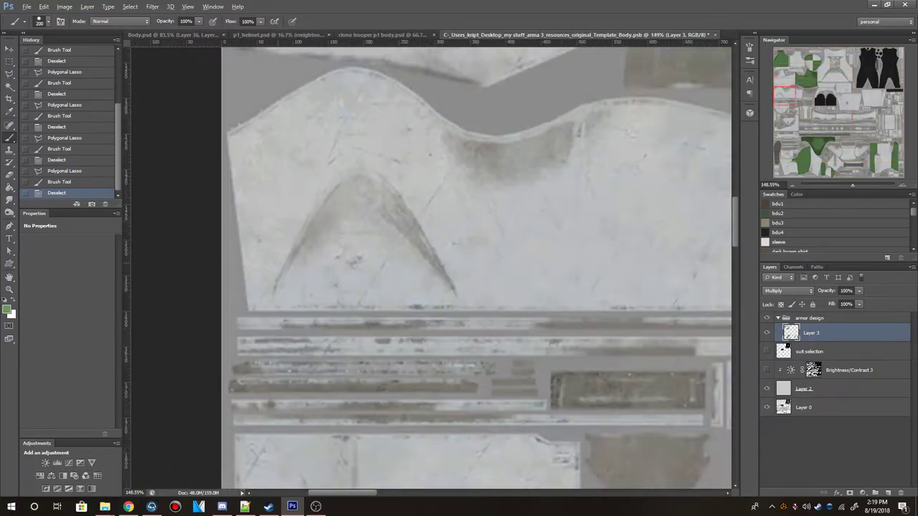
key(l)
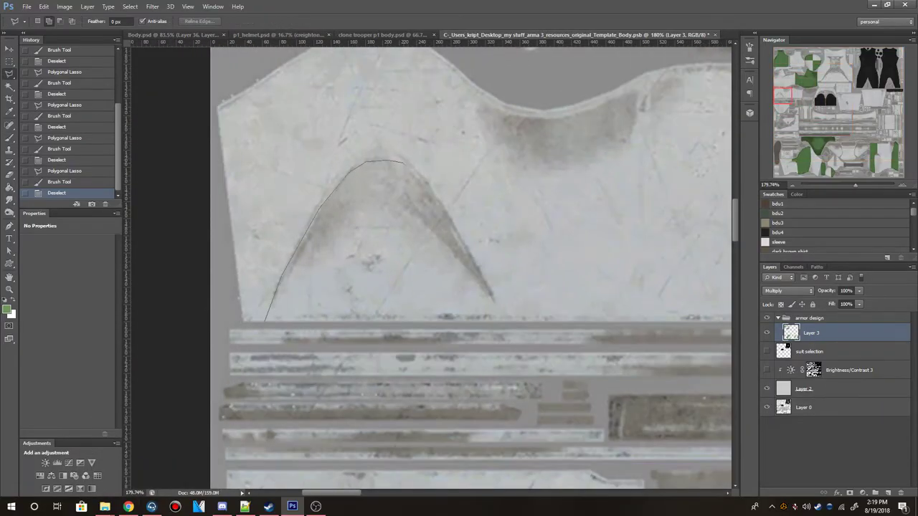
click(265, 324)
key(b)
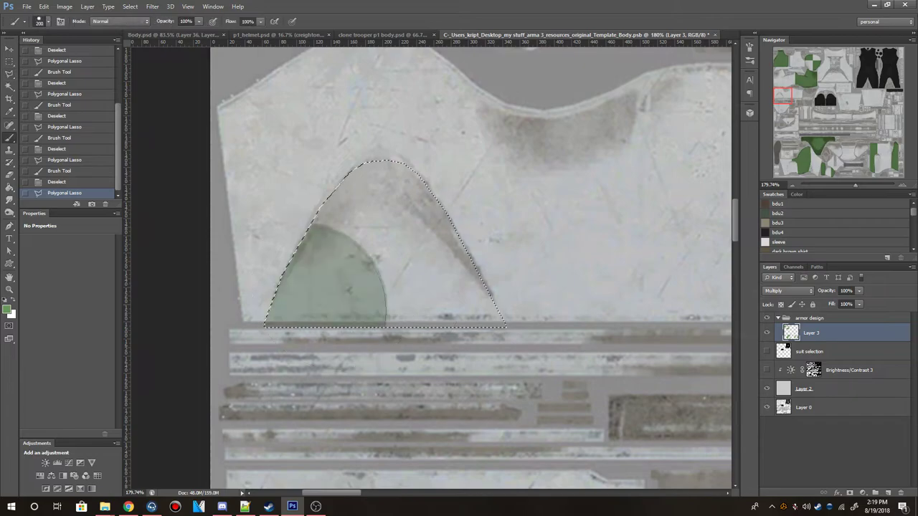
drag(308, 301, 459, 273)
key(ctrl+d)
scroll(430, 265, down, 3)
key(ctrl+s)
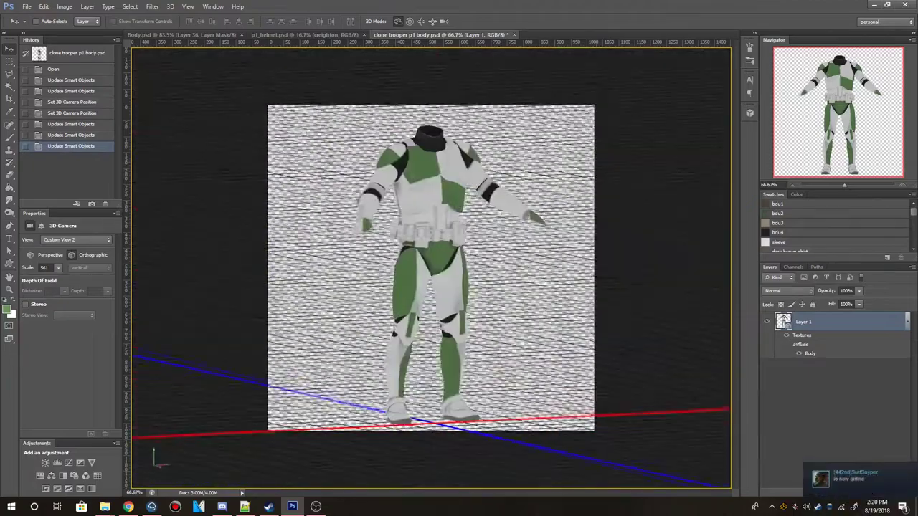
Rotate the 3D trooper to its upper arm, lasso it, and brush it green.
drag(430, 265, 358, 258)
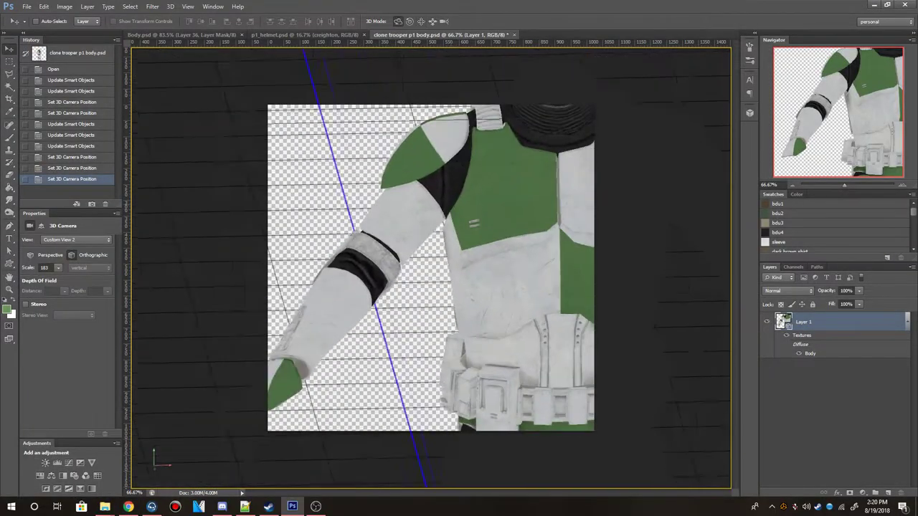
drag(359, 258, 402, 215)
key(l)
scroll(408, 198, up, 5)
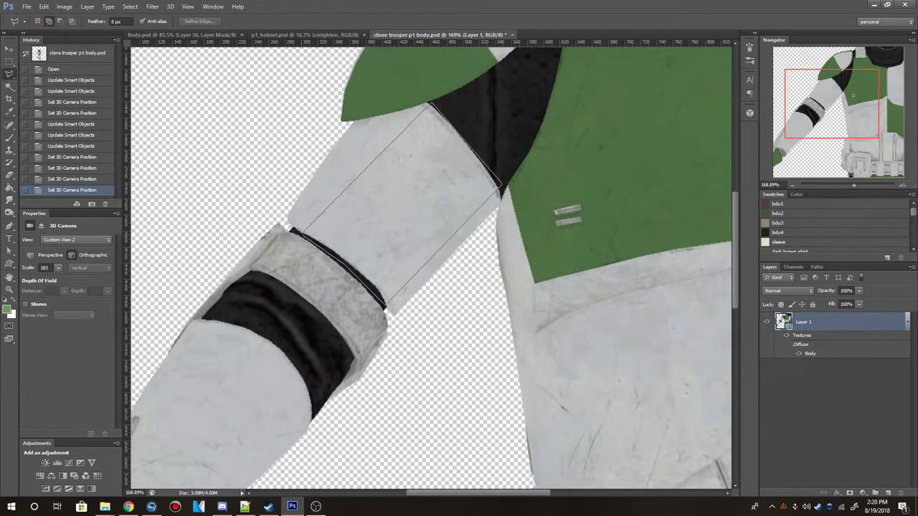
key(Return)
key(b)
drag(308, 209, 318, 291)
key(ctrl+d)
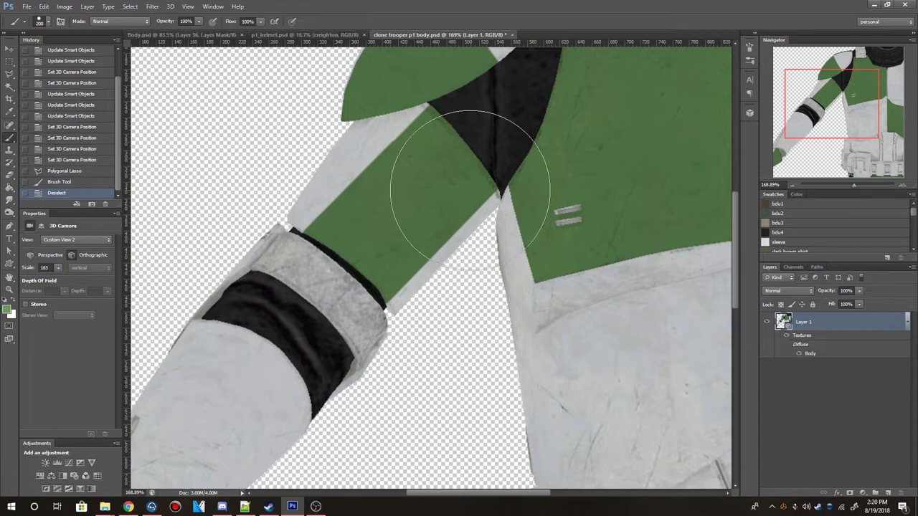
Open the model's body texture as its own document via Edit Texture.
right_click(552, 193)
click(596, 200)
click(624, 208)
click(645, 221)
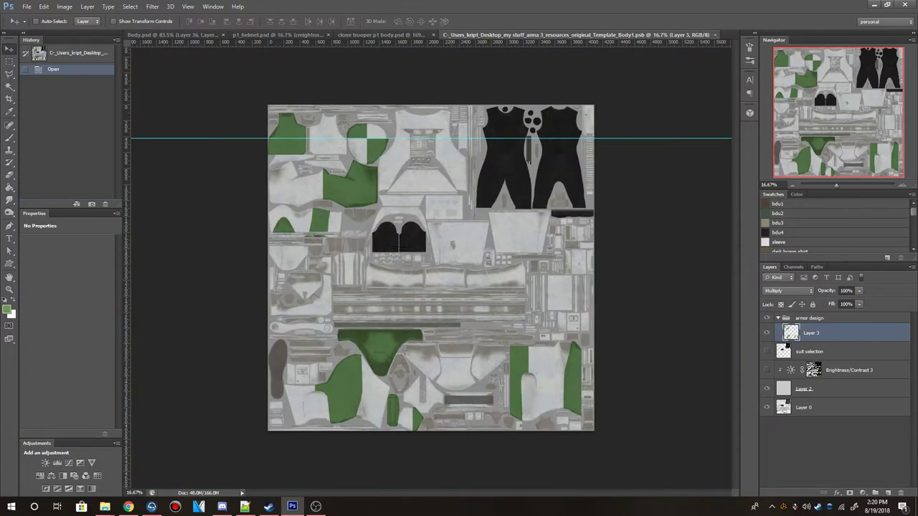
Erase two stray spots on the dark piece of the body texture.
scroll(308, 244, up, 5)
key(b)
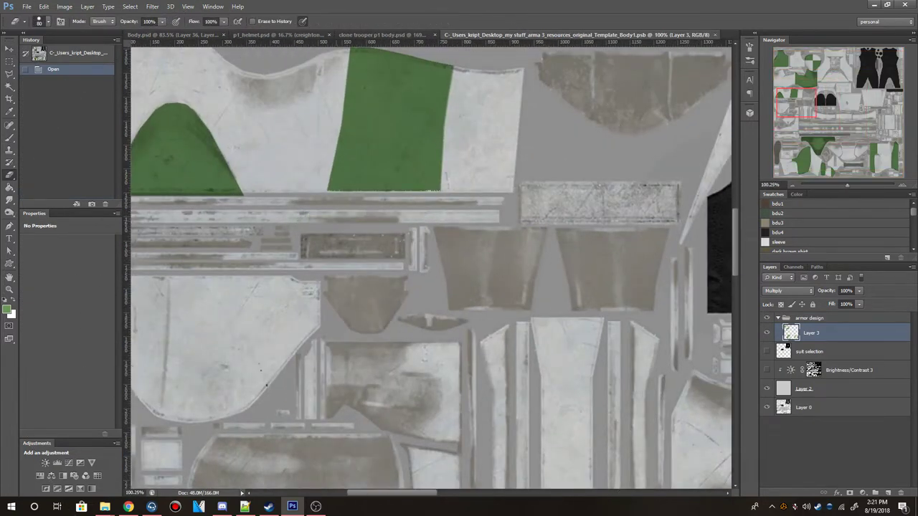
scroll(430, 265, down, 5)
scroll(399, 236, up, 5)
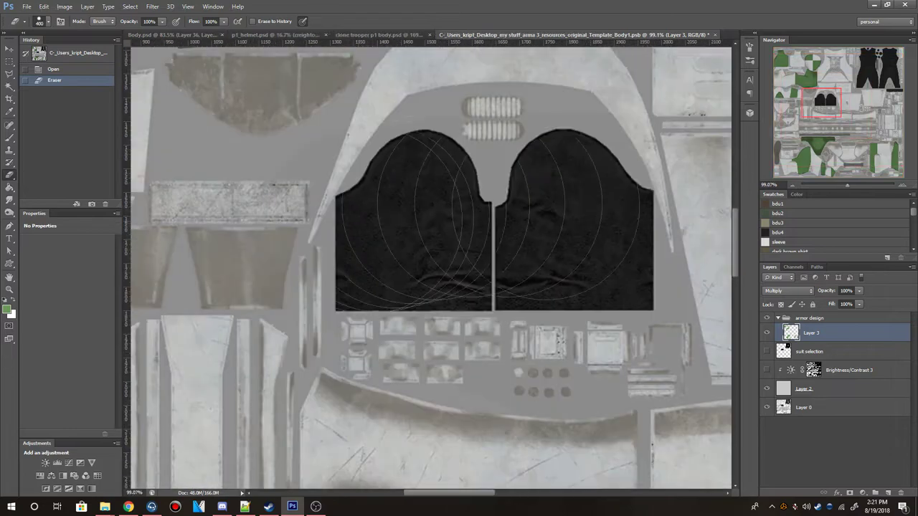
click(358, 222)
scroll(359, 222, down, 5)
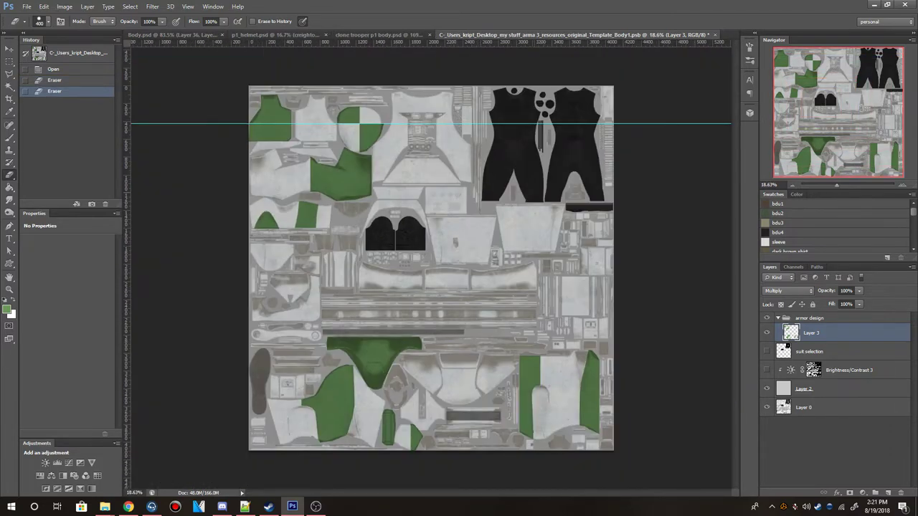
click(289, 220)
scroll(288, 221, up, 5)
Outline another armour panel and fill it with the green foreground colour.
key(l)
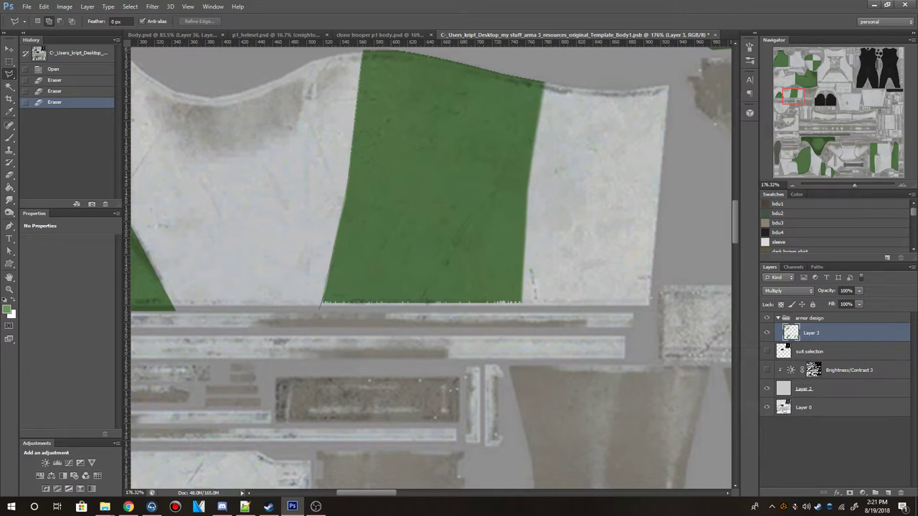
double_click(319, 311)
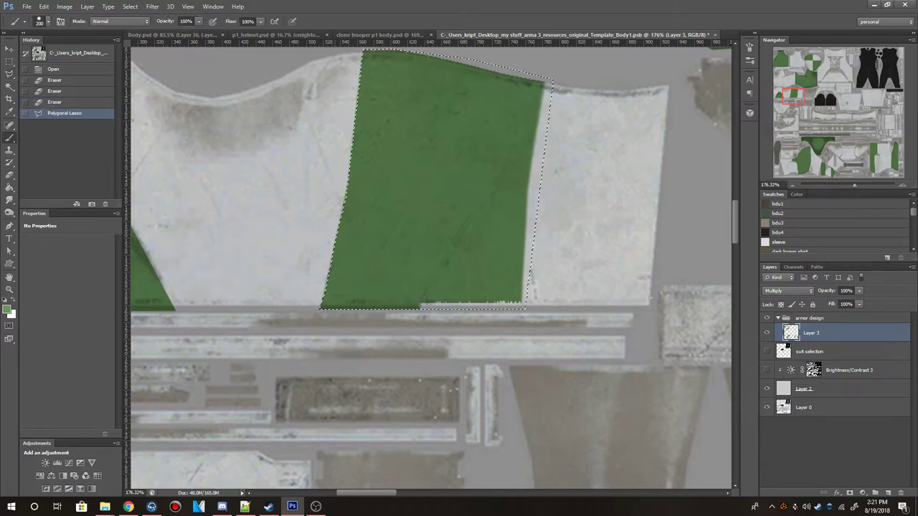
key(alt+BackSpace)
key(ctrl+d)
key(b)
Check the result on the 3D trooper body, then bring up the Paladin reference in Chrome.
click(384, 35)
key(v)
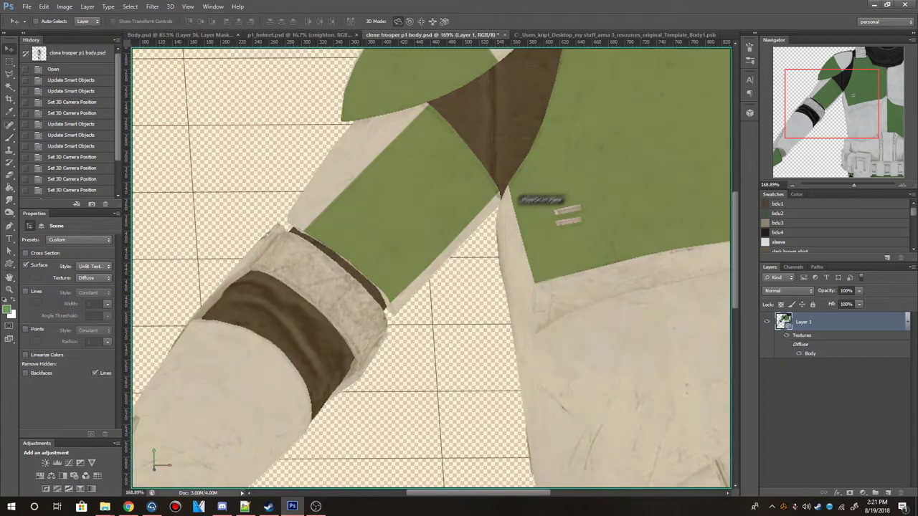
click(566, 210)
scroll(566, 210, down, 5)
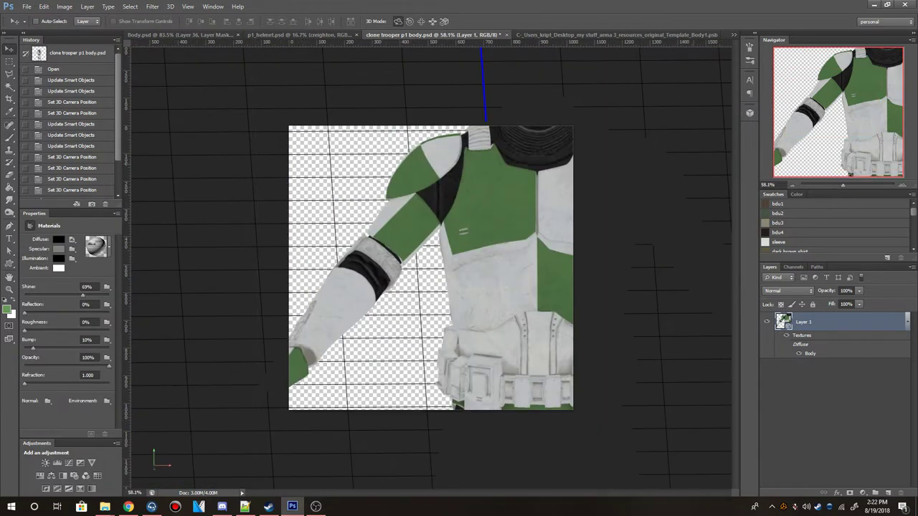
click(127, 506)
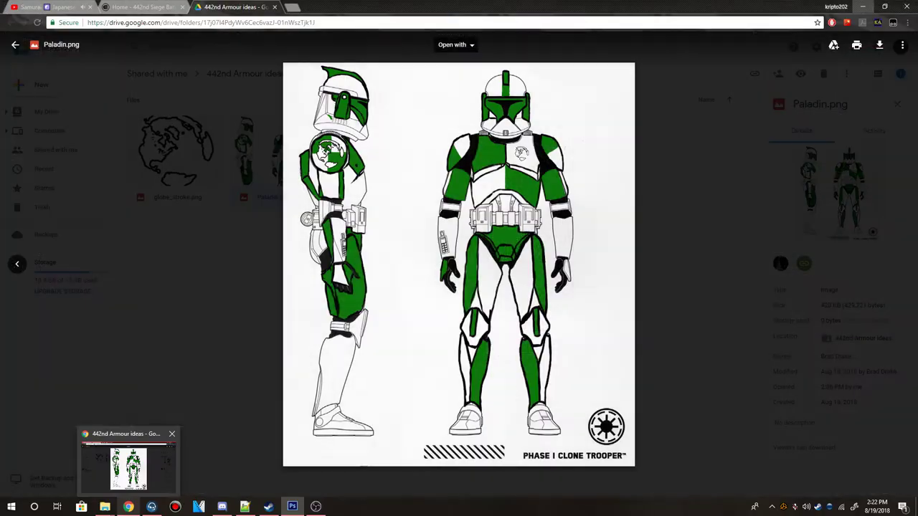
Return to Photoshop and fit the Template_Body1 texture in view.
key(alt+Tab)
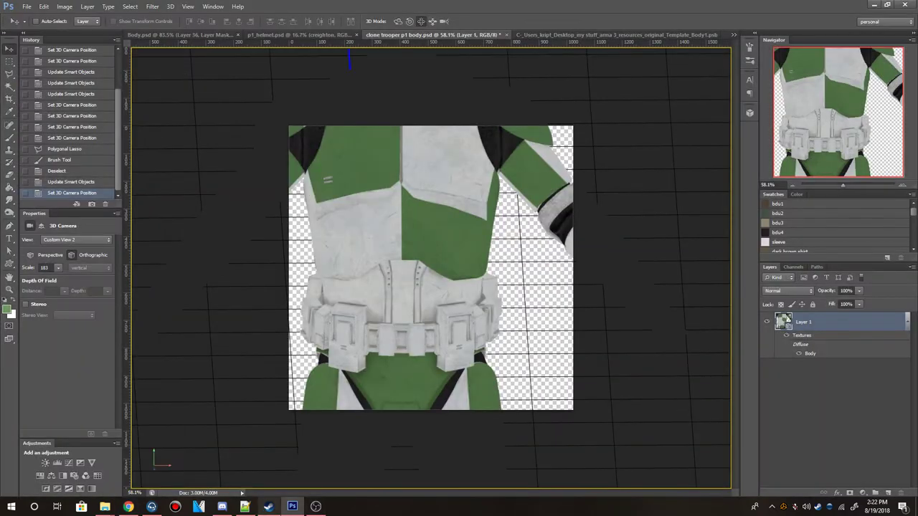
key(ctrl+Tab)
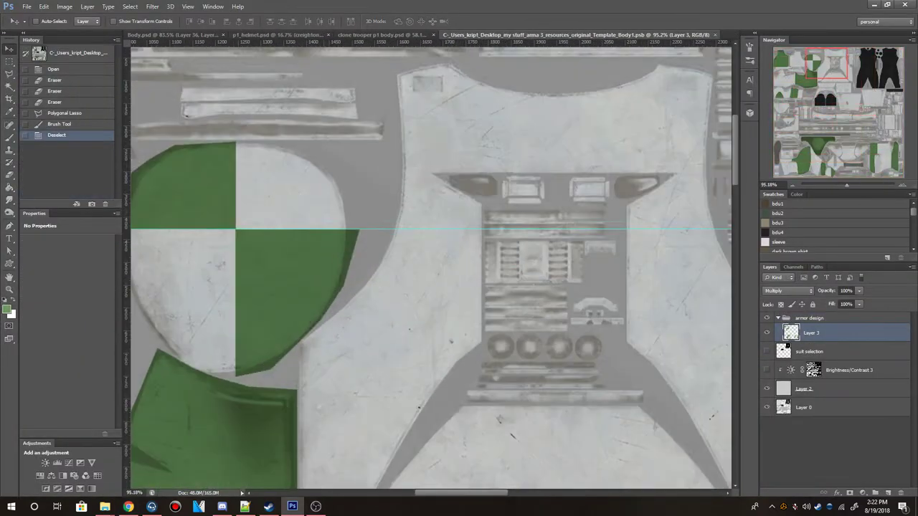
key(ctrl+0)
key(l)
scroll(351, 108, up, 5)
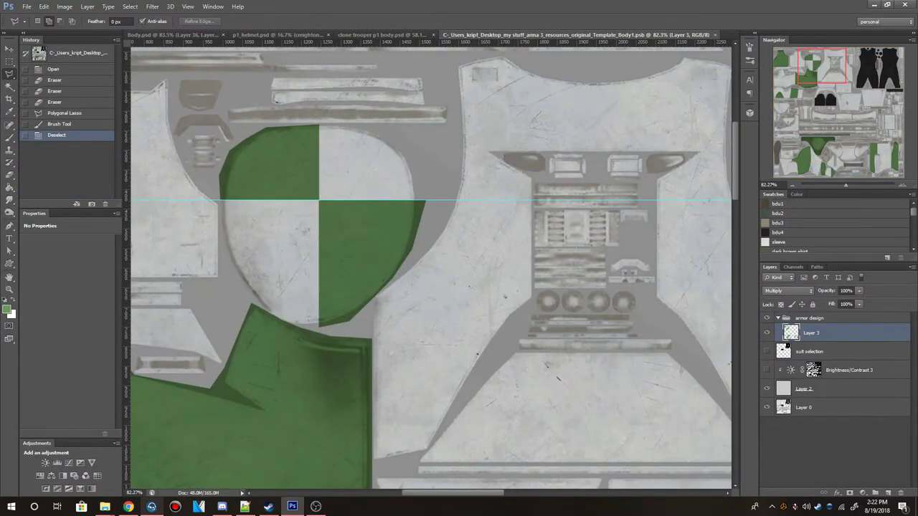
Glance at the Paladin reference, then go back to the 3D trooper body document.
click(128, 506)
click(292, 506)
key(ctrl+shift+Tab)
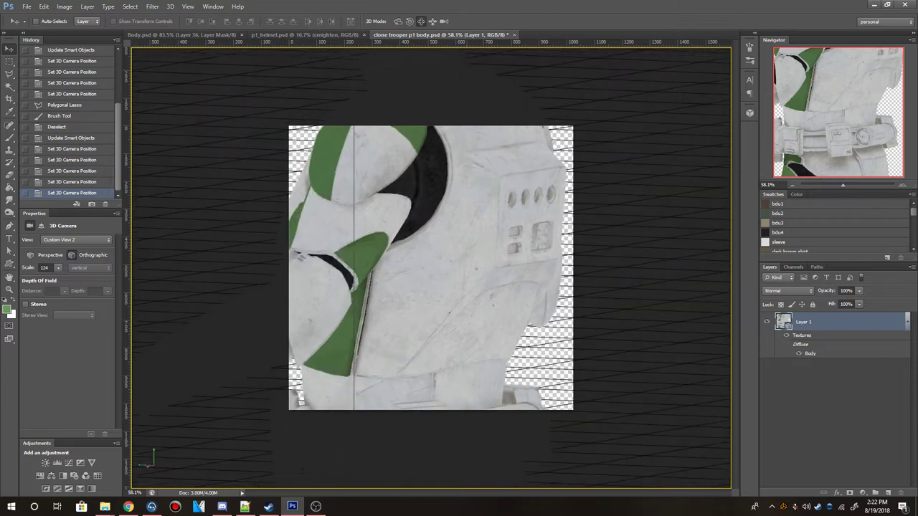
Consult the Paladin reference, then outline the side panel beside the chest vents and brush it green.
click(127, 506)
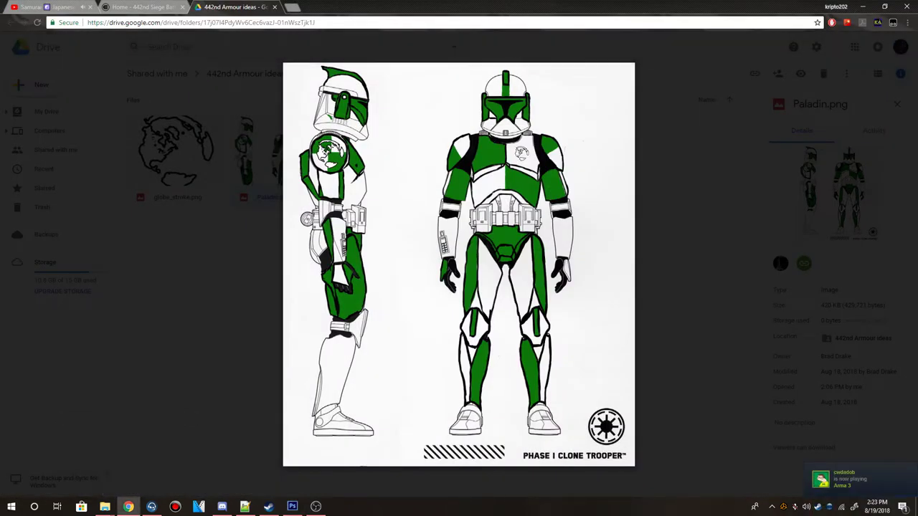
click(292, 506)
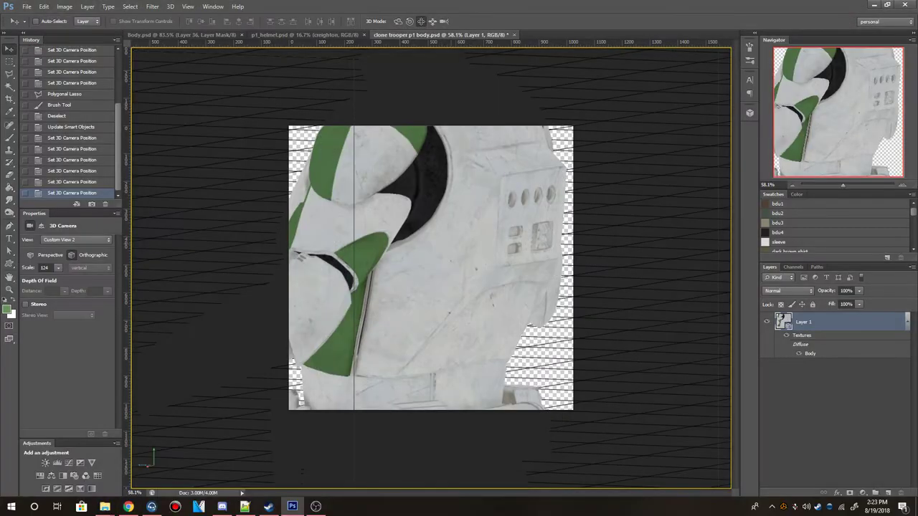
key(l)
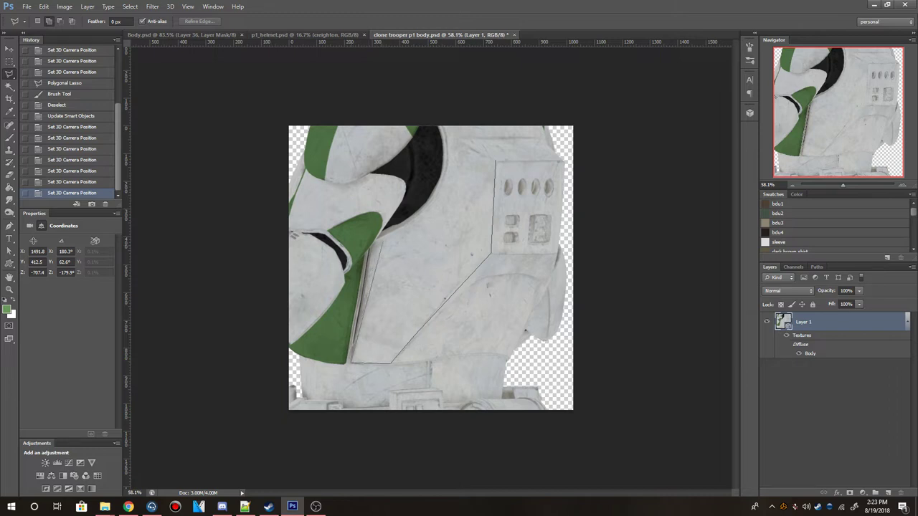
key(Return)
key(b)
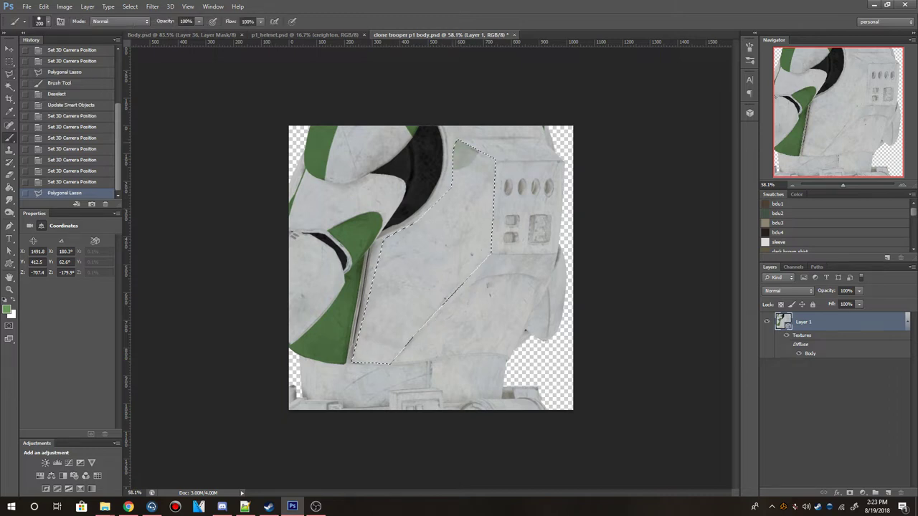
drag(473, 154, 401, 330)
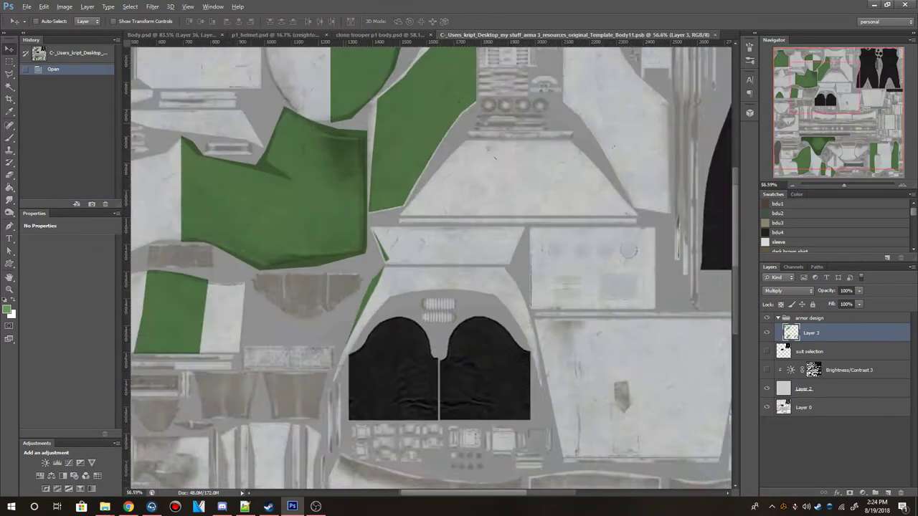
Erase the green overspill off the new chest piece and save the texture.
scroll(362, 150, up, 4)
key(e)
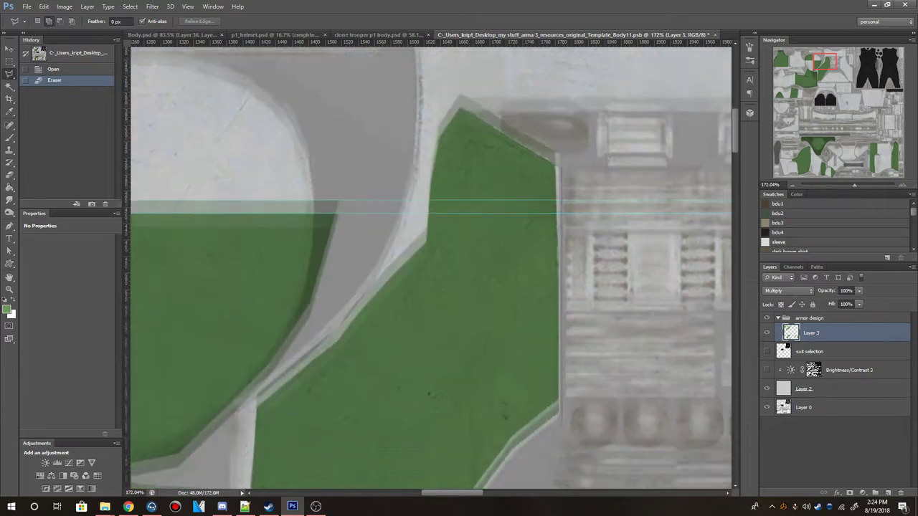
scroll(430, 266, down, 5)
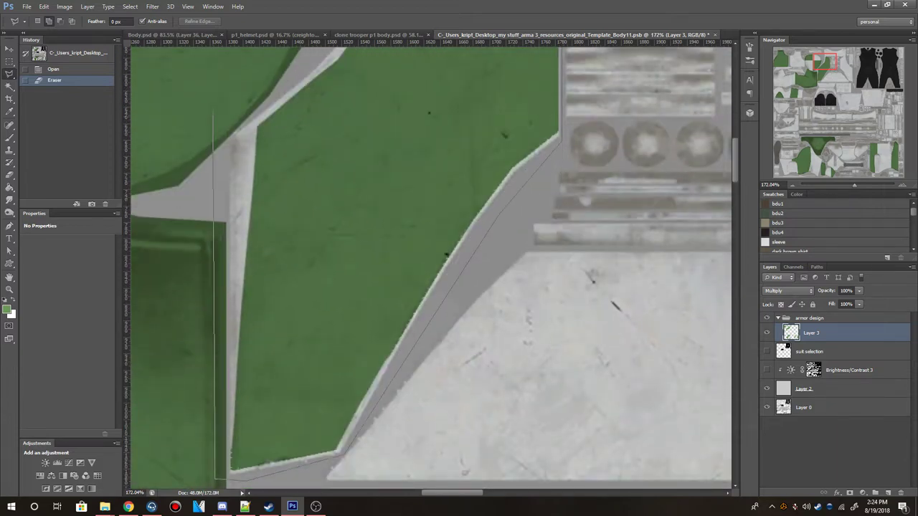
scroll(430, 265, up, 4)
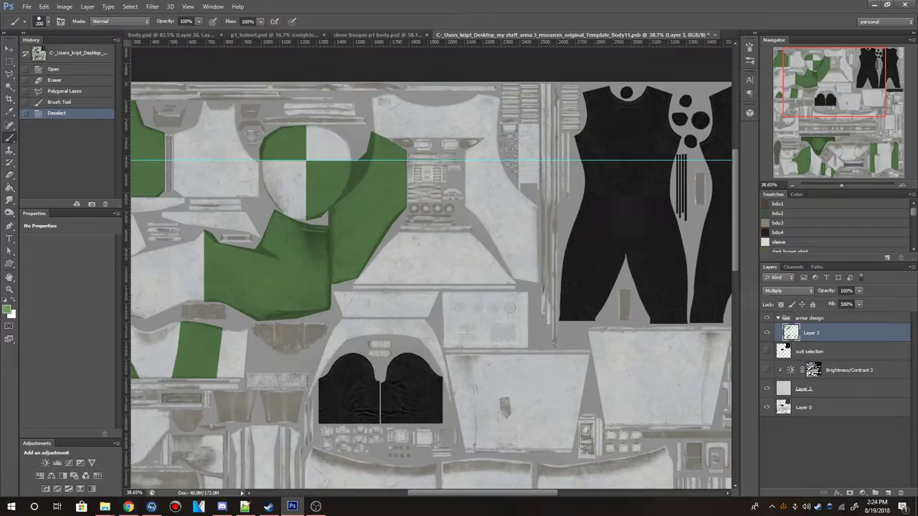
key(ctrl+s)
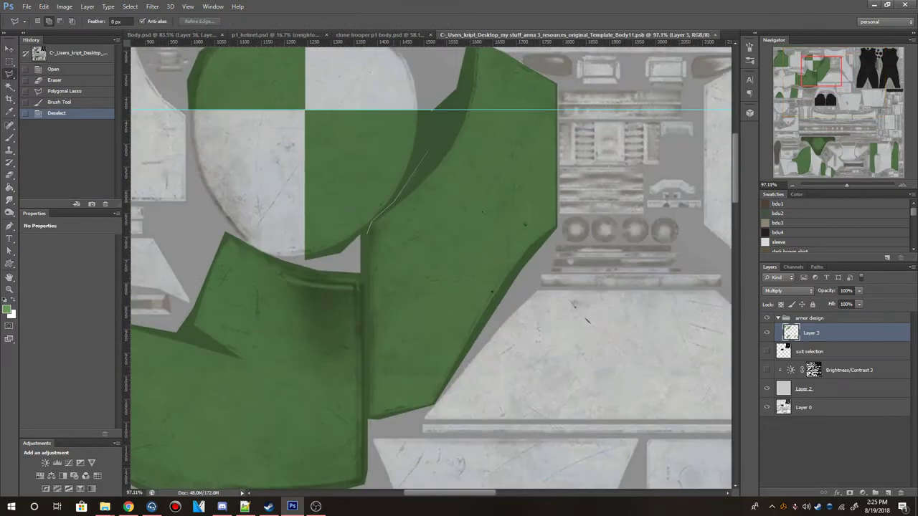
Begin a polygonal outline around the green chest piece.
click(435, 141)
scroll(448, 108, up, 1)
click(537, 377)
scroll(536, 376, down, 2)
click(436, 377)
Copy the green chest piece, paste it, flip it horizontally, and place it on the opposite panel.
click(367, 369)
key(ctrl+c)
key(ctrl+v)
key(ctrl+t)
right_click(436, 195)
click(473, 339)
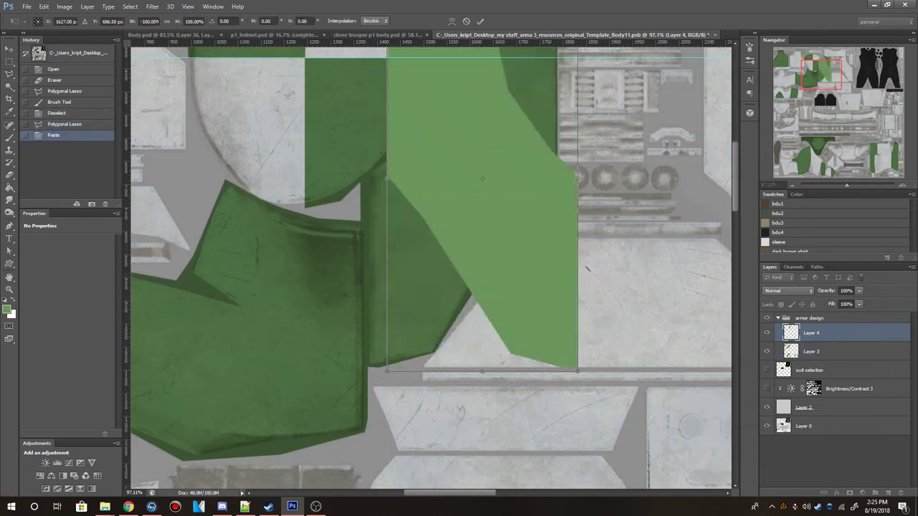
scroll(585, 269, right, 4)
drag(553, 256, 549, 243)
scroll(549, 243, up, 2)
key(Return)
Merge the mirrored piece into Layer 3 and delete the outlined green overspill.
right_click(825, 333)
click(724, 349)
scroll(430, 266, down, 3)
key(e)
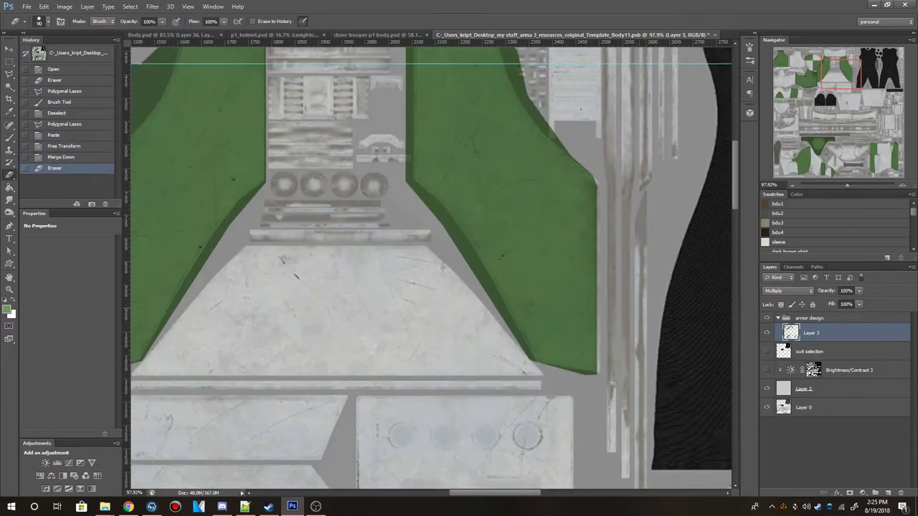
key(l)
scroll(423, 100, up, 5)
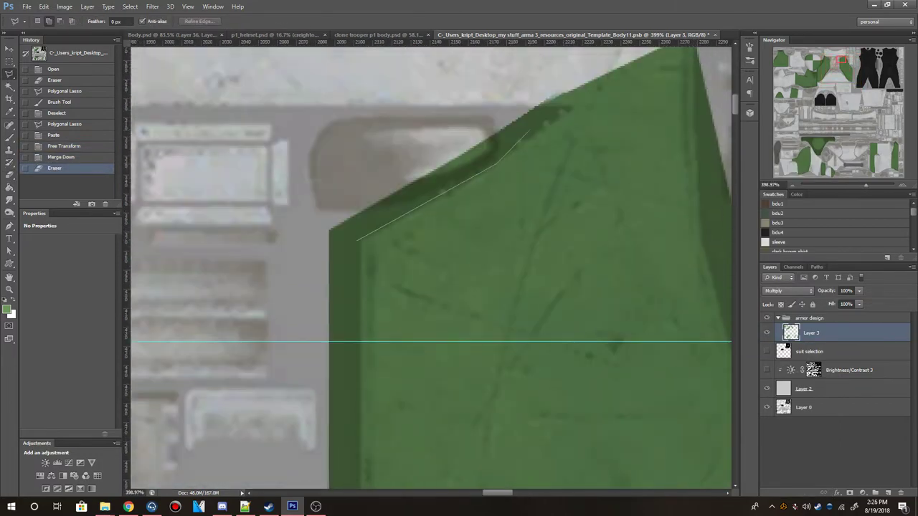
scroll(573, 106, up, 2)
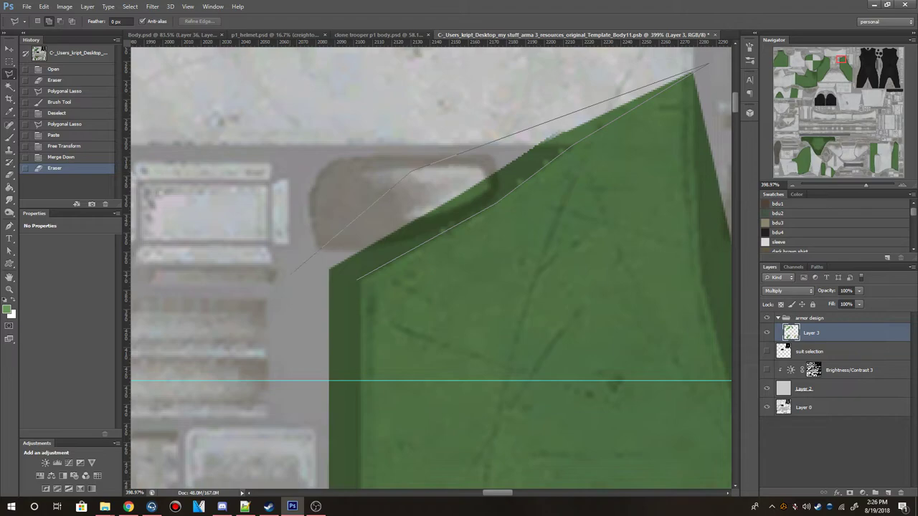
double_click(706, 64)
key(Delete)
scroll(431, 265, down, 3)
scroll(394, 322, up, 3)
key(ctrl+d)
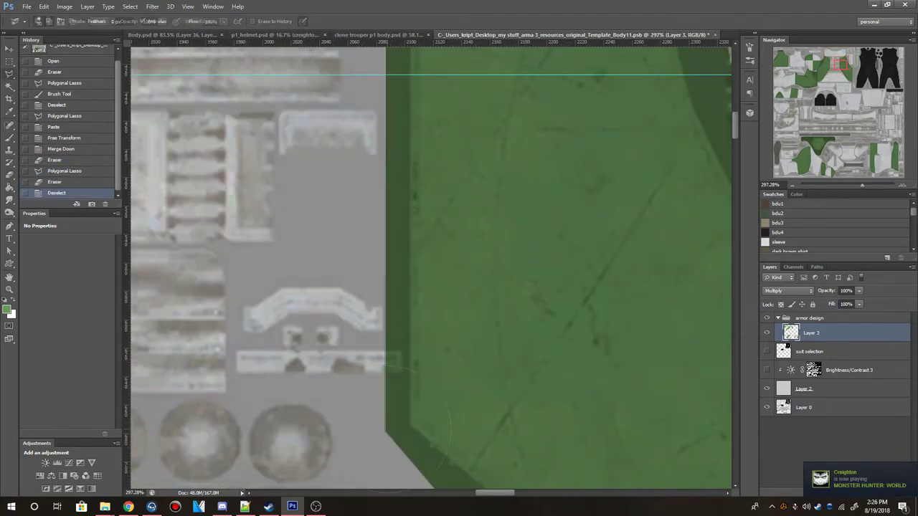
Outline the excess green along the piece's edge.
click(409, 392)
key(e)
scroll(409, 393, down, 3)
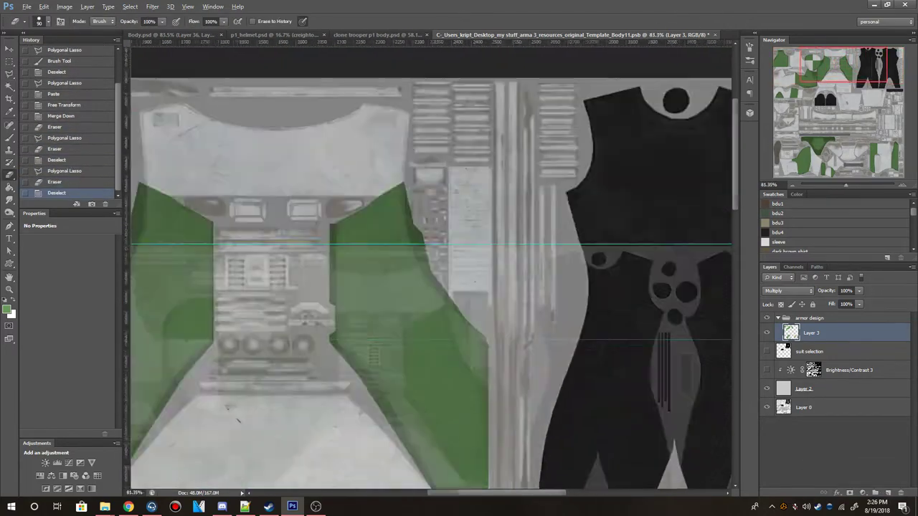
scroll(417, 165, up, 3)
key(l)
scroll(400, 174, up, 2)
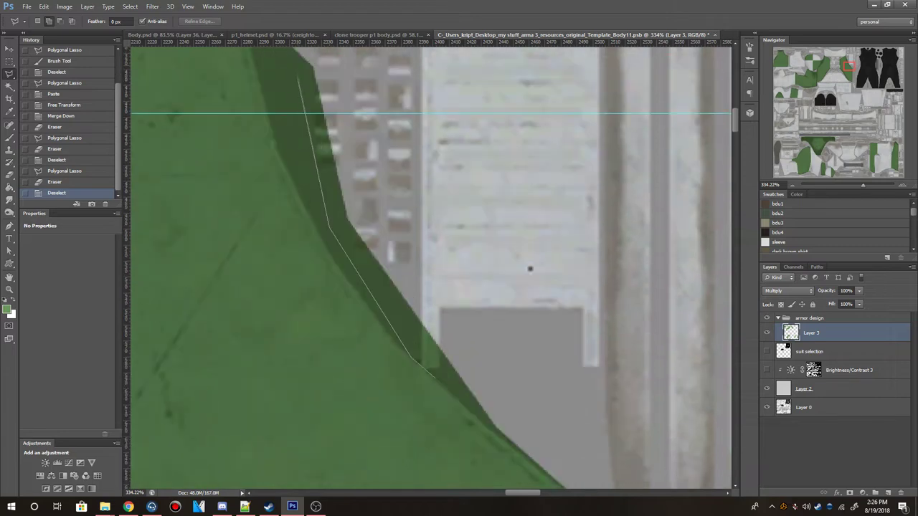
scroll(401, 308, up, 2)
click(329, 370)
click(297, 222)
scroll(430, 287, down, 2)
Erase the outlined excess green and clear the selection.
key(Return)
key(e)
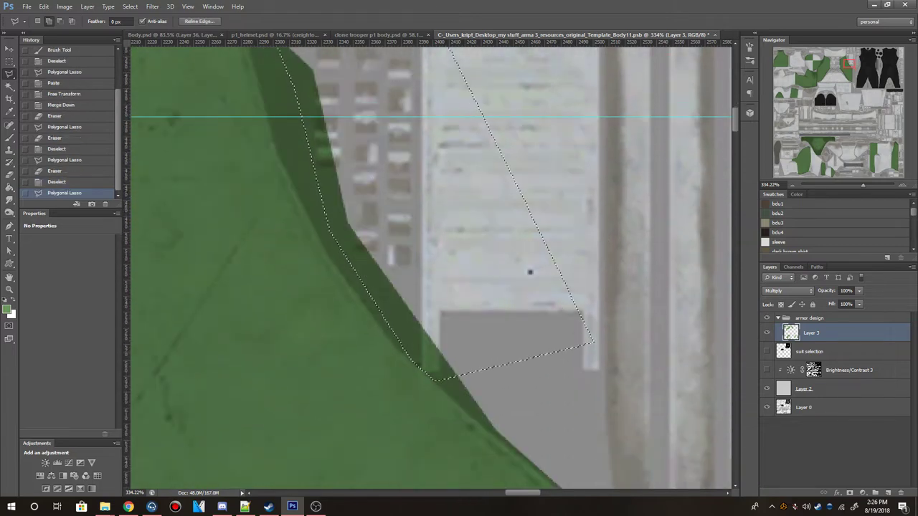
click(528, 268)
scroll(430, 265, down, 5)
key(ctrl+d)
Outline the missing strip along the piece and paint it green.
key(l)
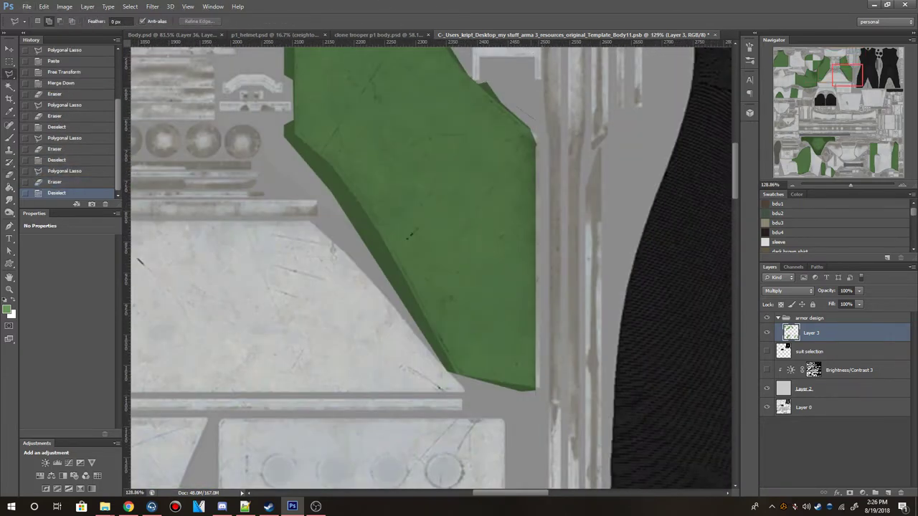
key(Return)
key(b)
drag(531, 125, 530, 387)
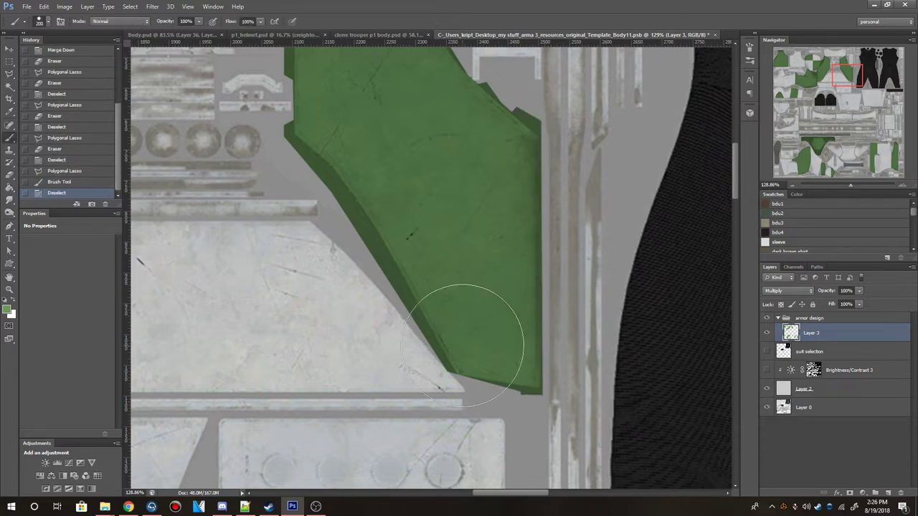
key(ctrl+d)
Erase the stray green corner and save the texture so the 3D body updates.
key(l)
scroll(445, 373, up, 4)
key(Return)
key(e)
click(450, 297)
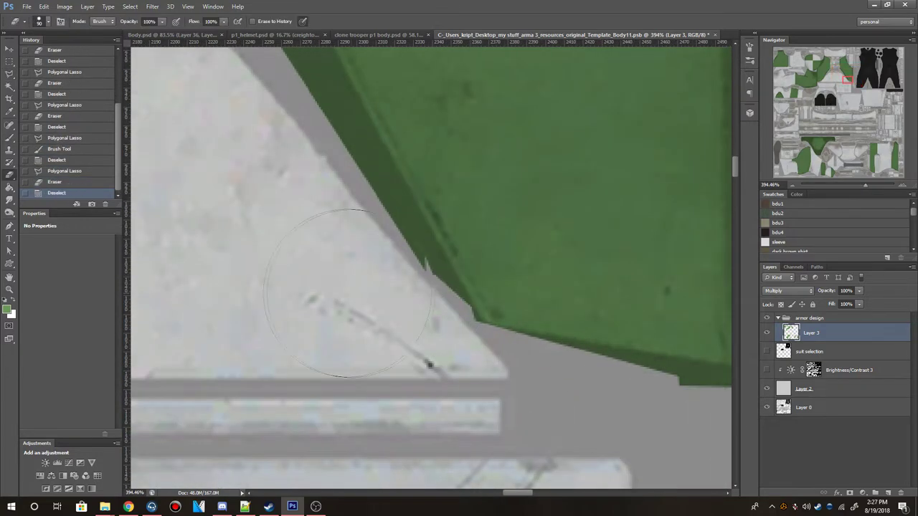
key(ctrl+d)
scroll(430, 287, down, 5)
key(ctrl+s)
key(ctrl+shift+Tab)
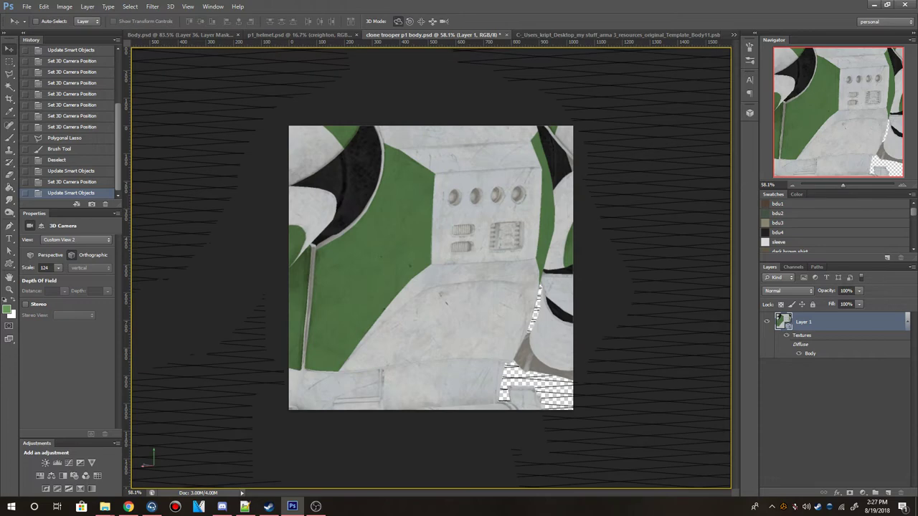
mouse_move(430, 265)
mouse_down()
mouse_move(458, 266)
mouse_move(444, 265)
mouse_move(430, 215)
mouse_up()
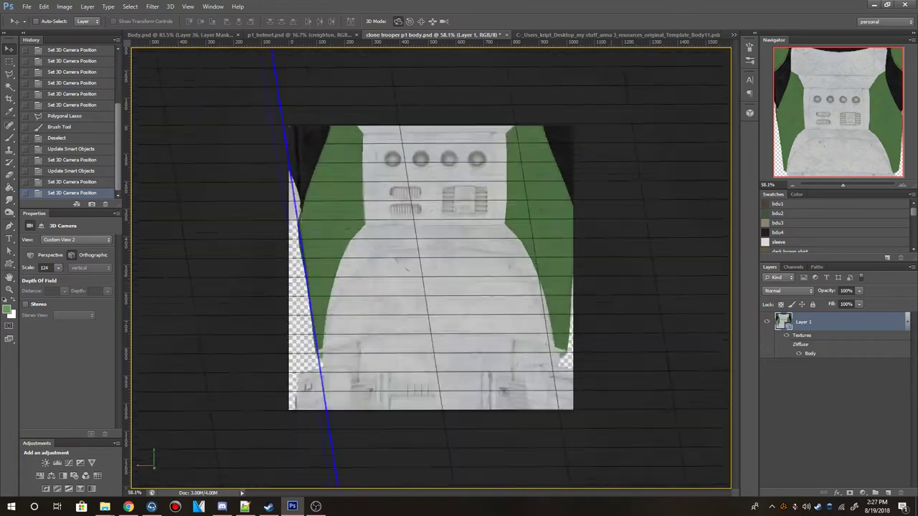
mouse_move(430, 266)
mouse_down()
mouse_move(430, 236)
mouse_move(459, 266)
mouse_up()
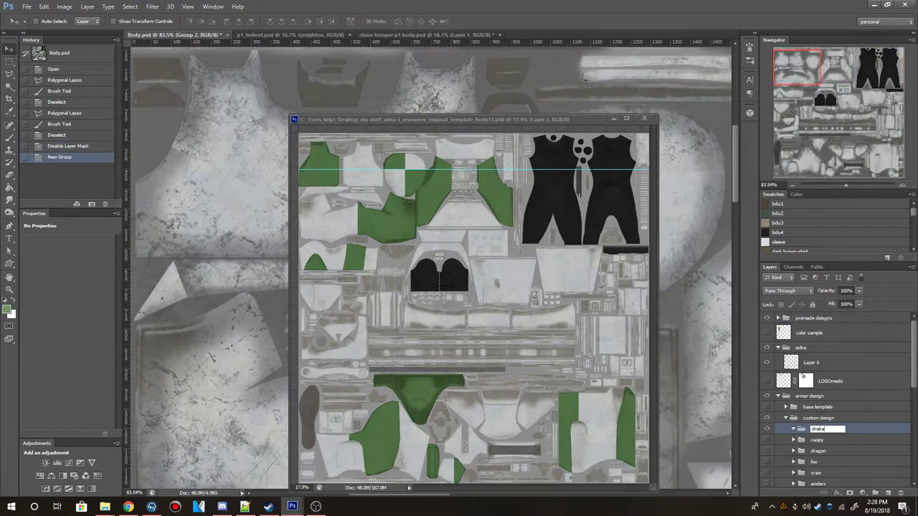
Confirm the group name 'drake', add a new layer inside it, and zoom out.
key(Return)
key(ctrl+shift+alt+n)
scroll(835, 400, down, 2)
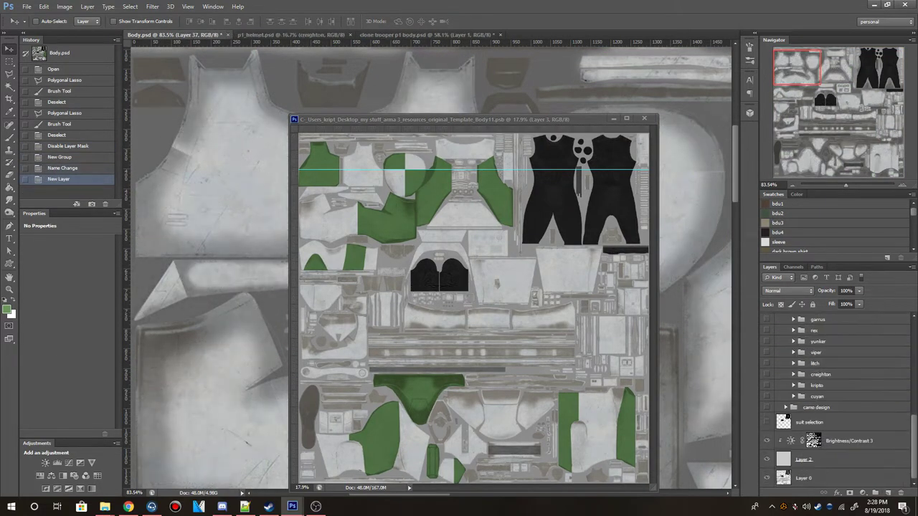
scroll(835, 387, up, 2)
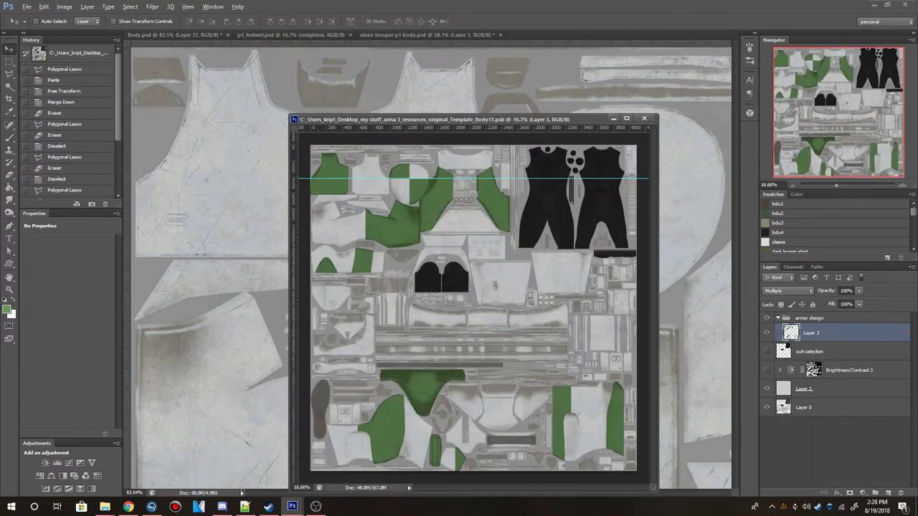
key(ctrl+minus)
Bring the template layer into Body.psd and commit its Free Transform.
drag(825, 330, 237, 330)
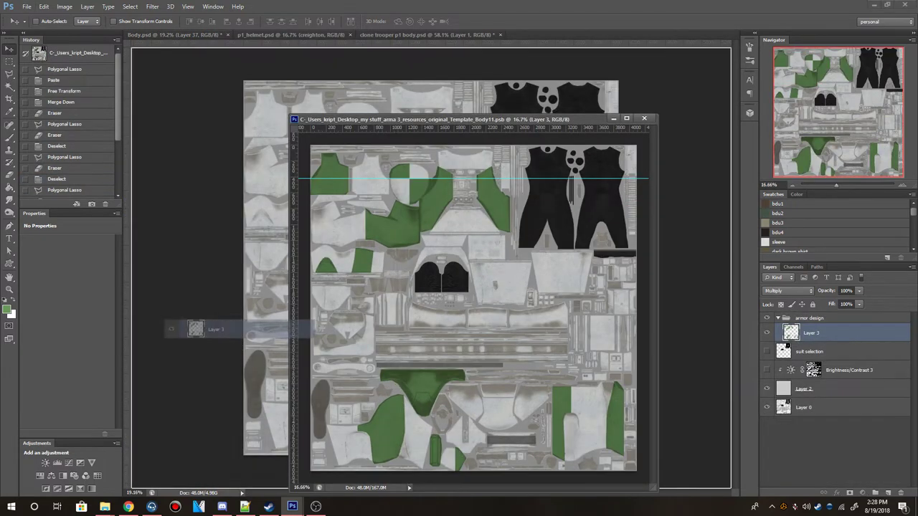
key(ctrl+t)
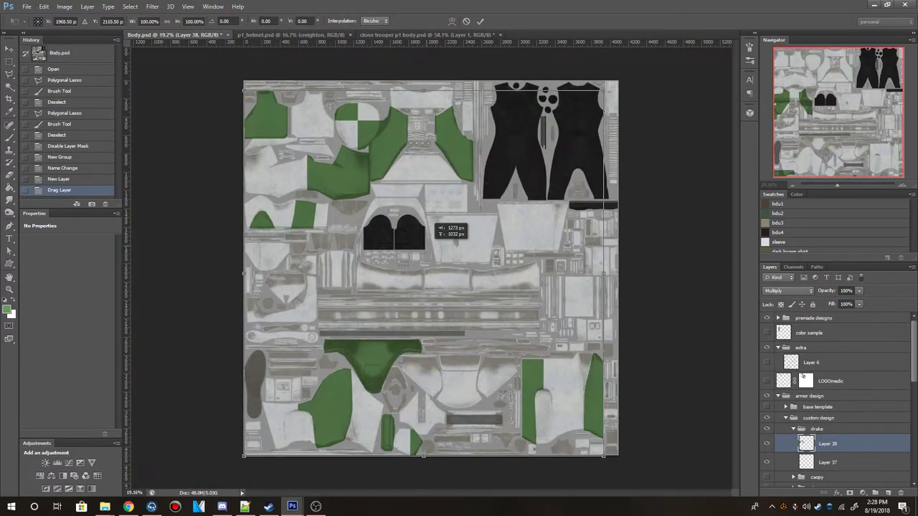
scroll(308, 247, up, 3)
scroll(308, 247, up, 2)
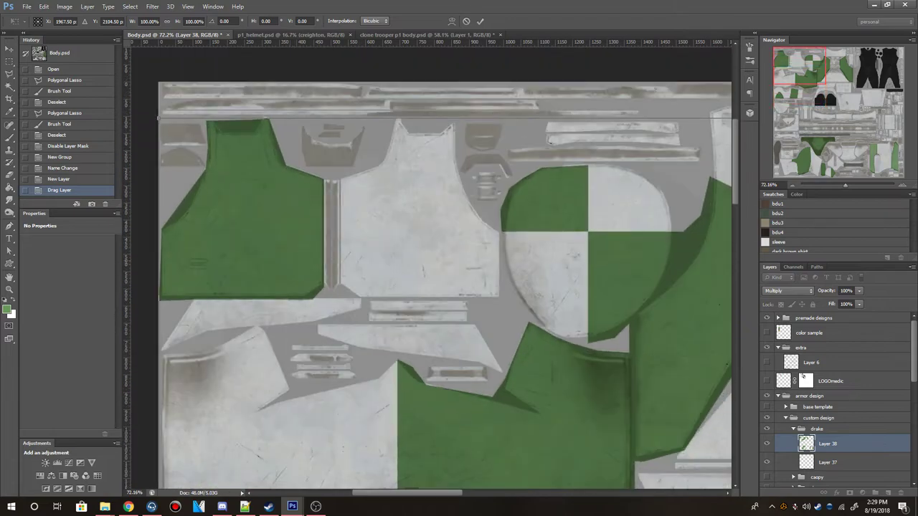
scroll(308, 248, down, 3)
scroll(308, 248, down, 5)
key(Return)
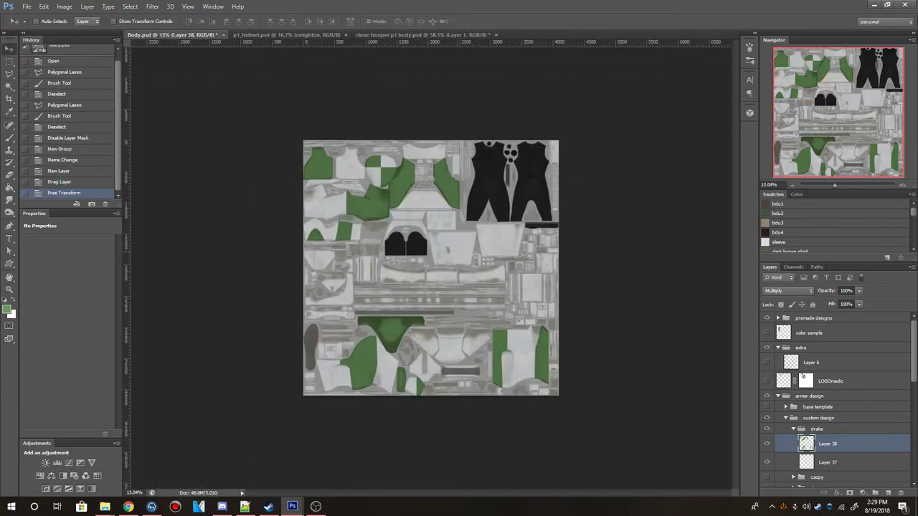
Delete the old Layer 37, then add a layer mask to Layer 38 and disable it.
click(423, 35)
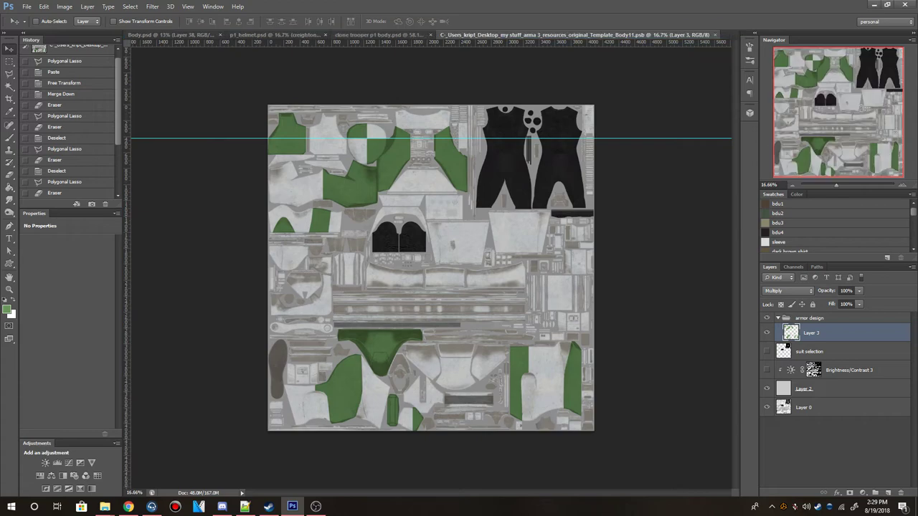
click(170, 34)
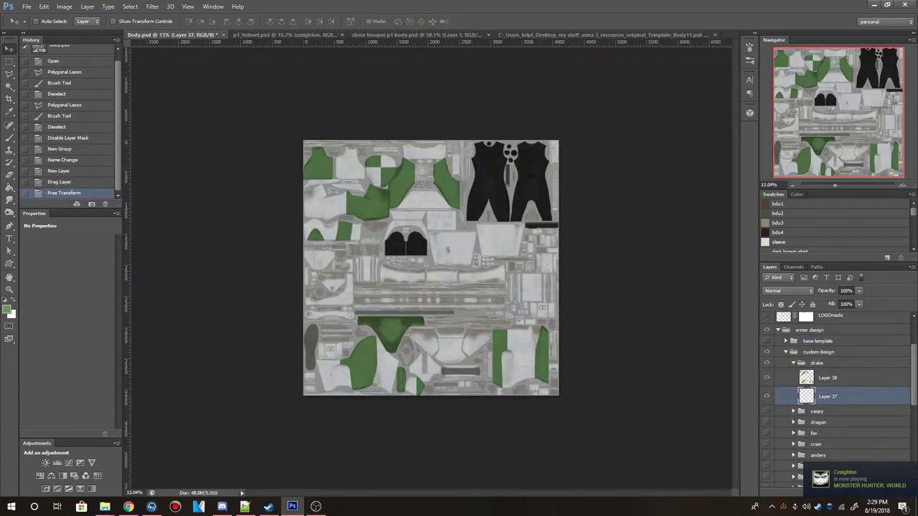
key(Delete)
click(793, 393)
ctrl+click(828, 378)
click(850, 493)
click(793, 392)
right_click(828, 378)
click(831, 384)
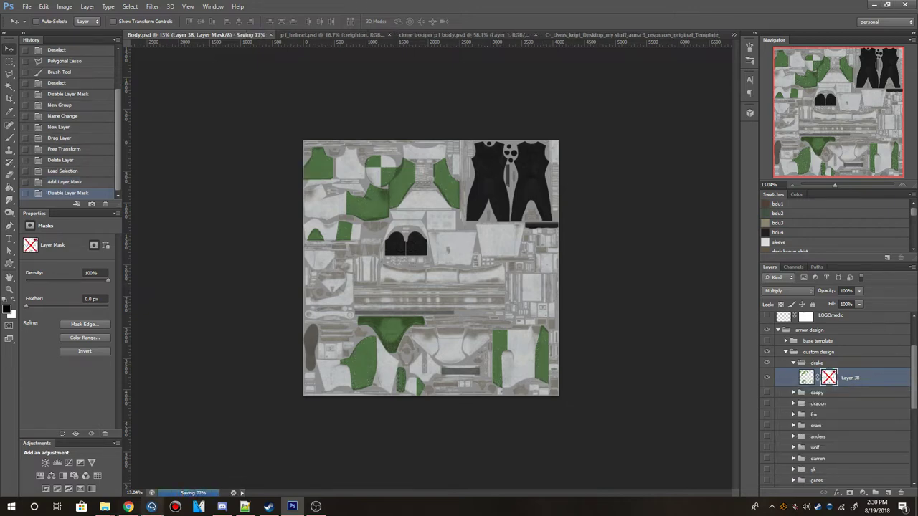
Check the Paladin reference design, then switch to the p1_helmet.psd texture.
click(128, 466)
mouse_move(127, 507)
click(292, 506)
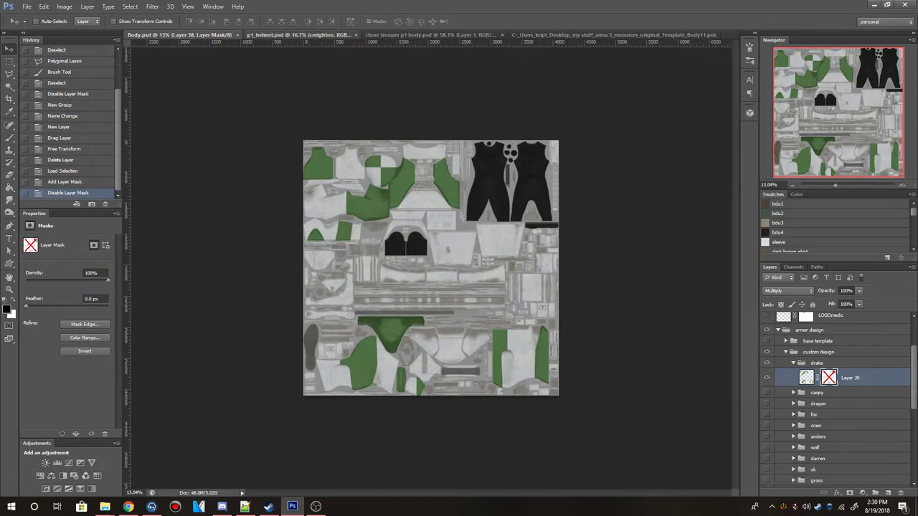
click(294, 34)
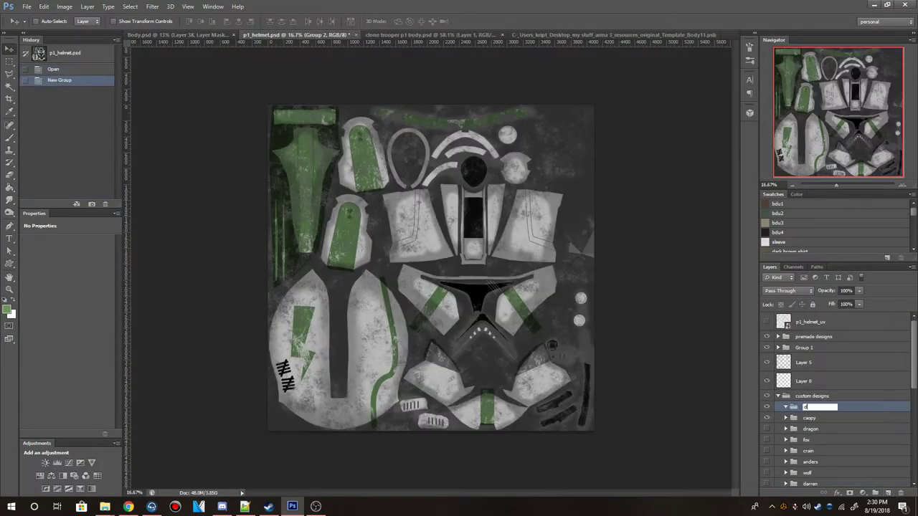
Name the group drake, add a Multiply layer inside it, and paint the faceplate cheeks green.
text(rake)
key(Return)
click(888, 493)
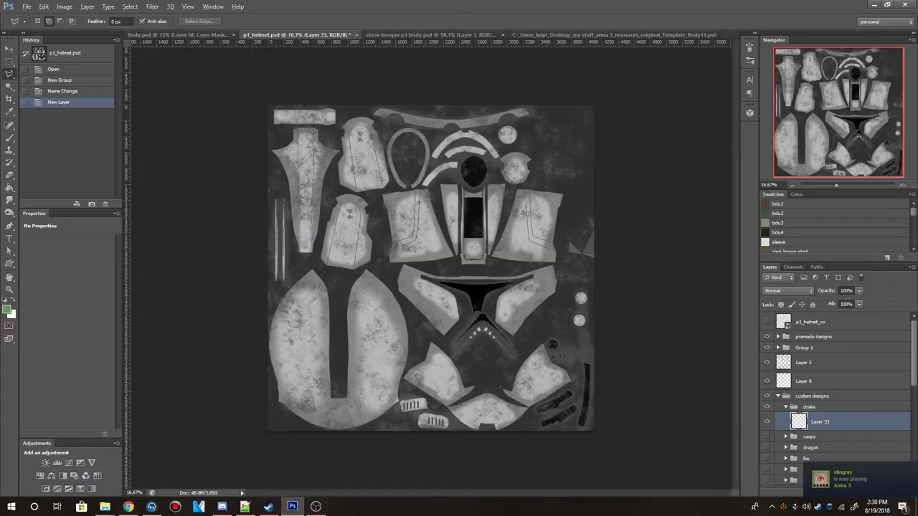
scroll(432, 325, up, 3)
drag(453, 350, 484, 250)
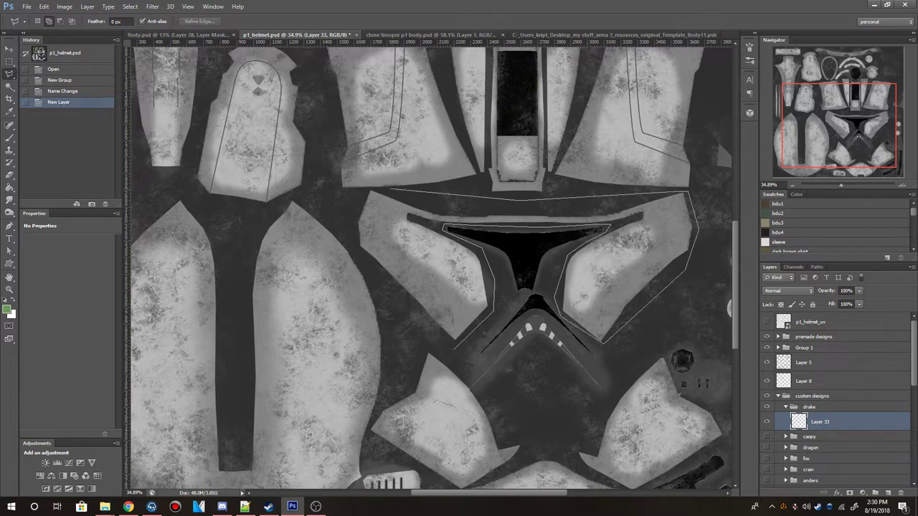
click(453, 350)
key(b)
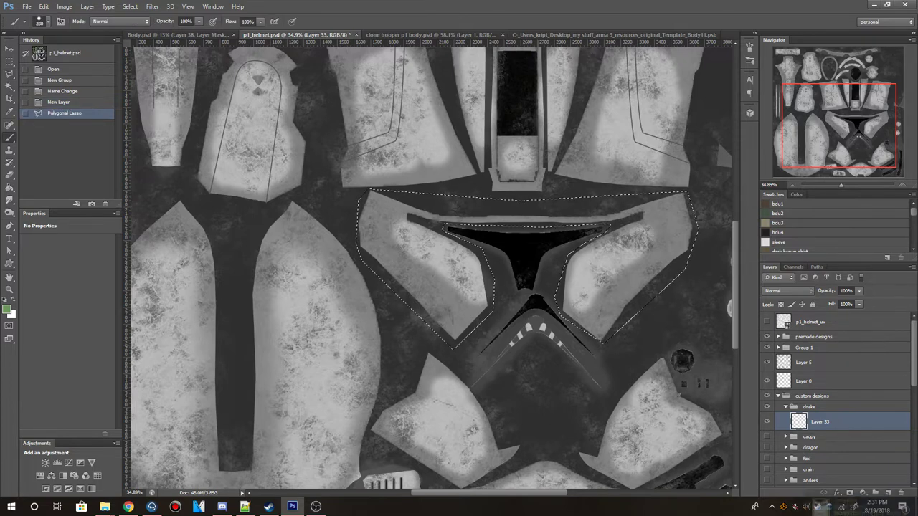
key(shift+alt+m)
drag(402, 272, 630, 272)
key(ctrl+d)
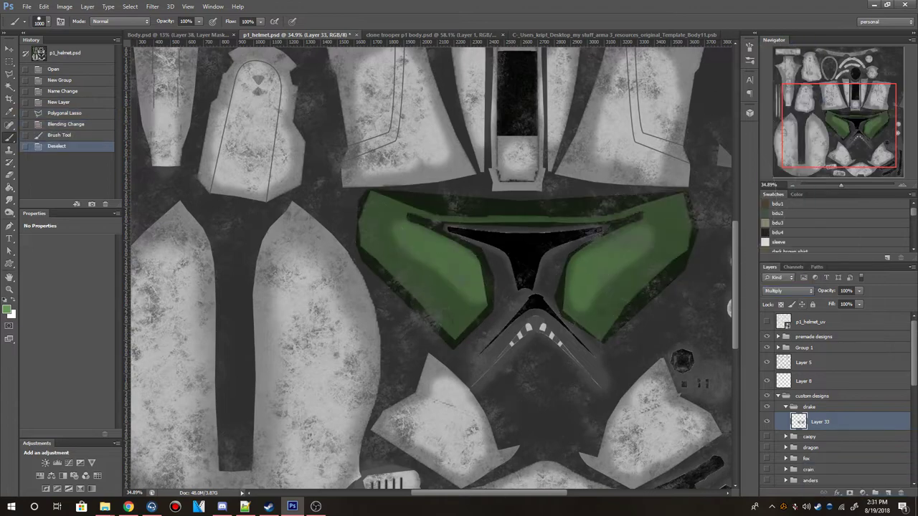
Hide the grunge texture layer and show the UV wireframe overlay.
scroll(832, 401, down, 5)
click(766, 459)
scroll(430, 272, down, 3)
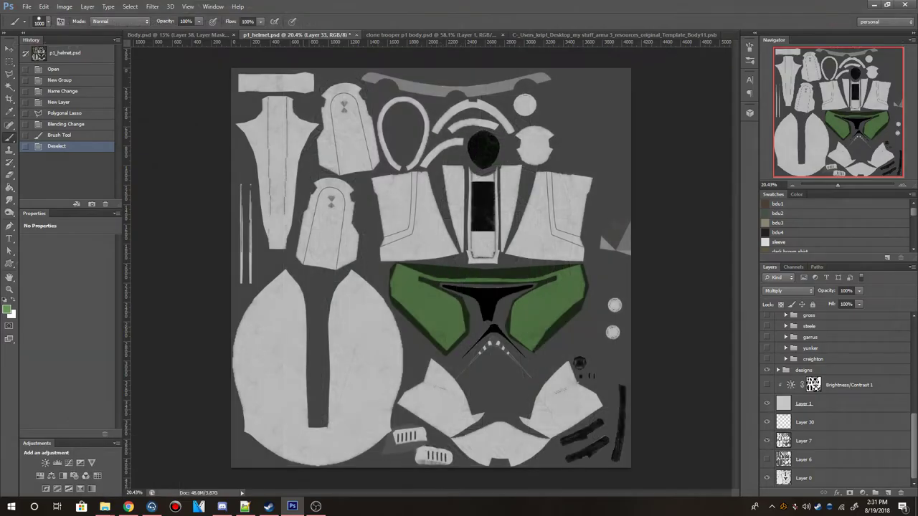
scroll(831, 402, up, 10)
click(767, 321)
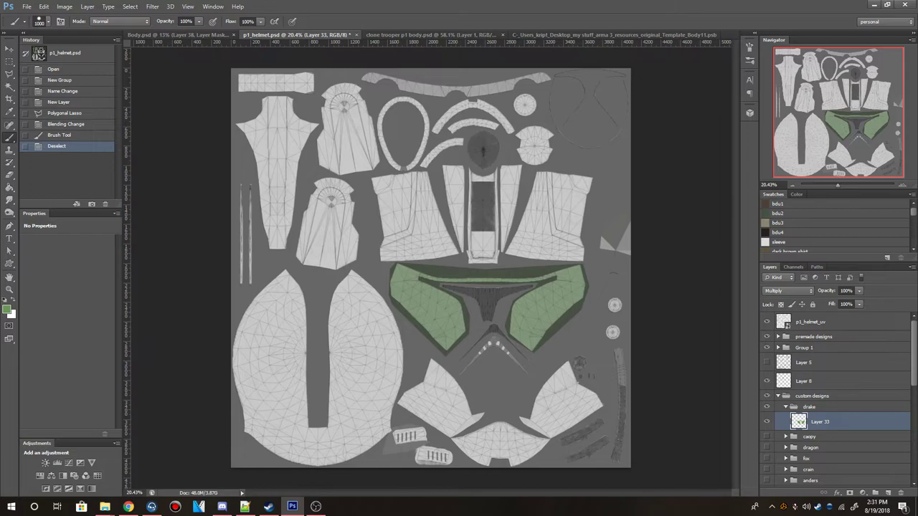
Select the left upper panel corner and paint it green.
scroll(392, 185, up, 5)
key(l)
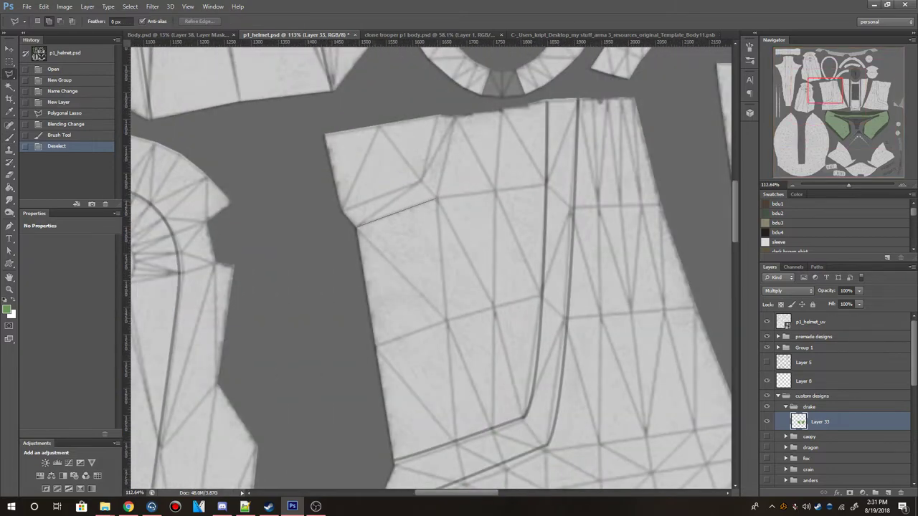
double_click(355, 218)
key(b)
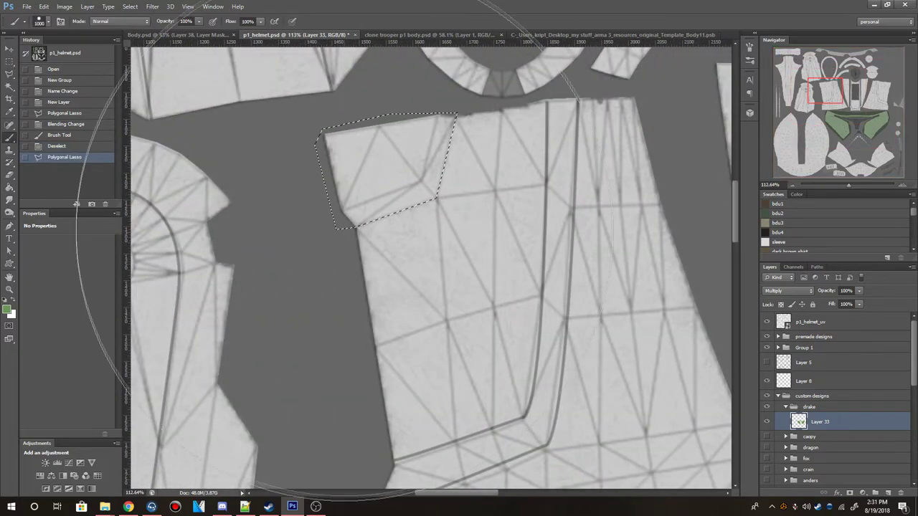
drag(358, 186, 430, 151)
key(ctrl+d)
scroll(402, 215, down, 4)
scroll(588, 226, up, 4)
Select the right upper panel corner and paint it green.
key(l)
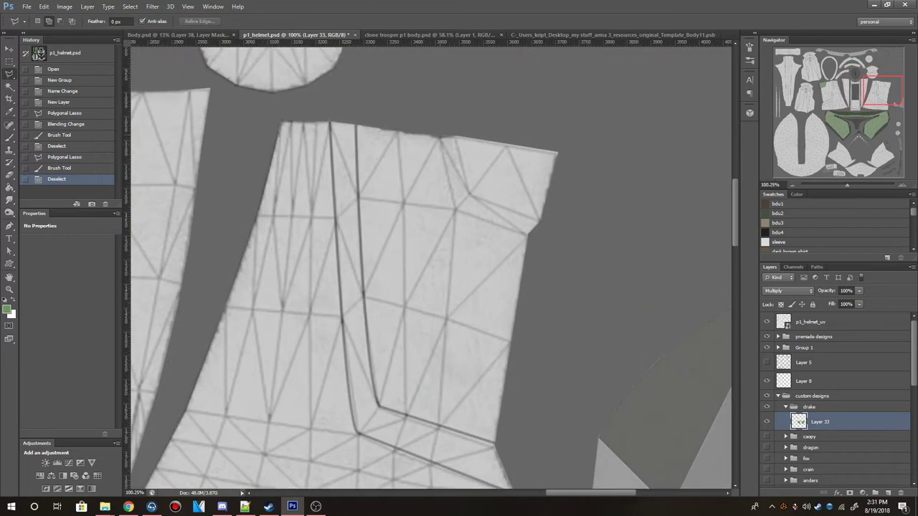
click(557, 152)
double_click(441, 136)
key(b)
drag(459, 158, 537, 187)
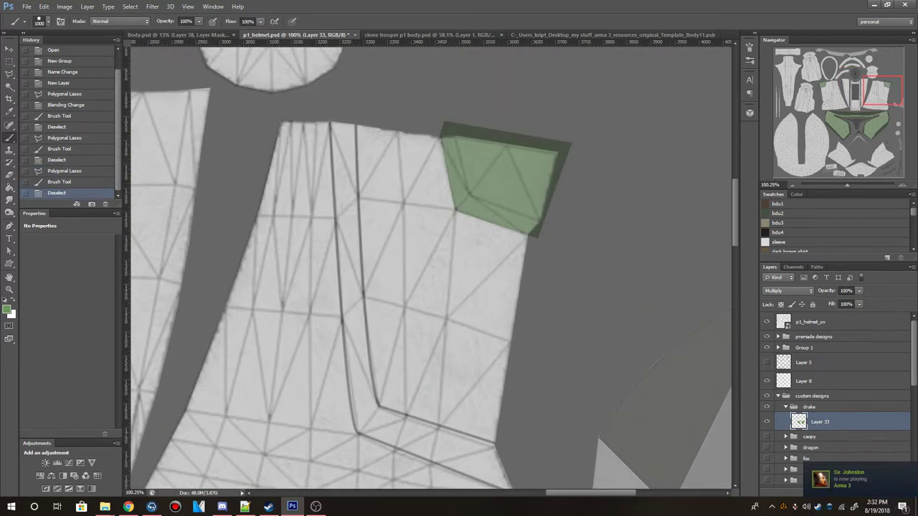
key(ctrl+d)
scroll(502, 187, down, 5)
scroll(355, 218, down, 2)
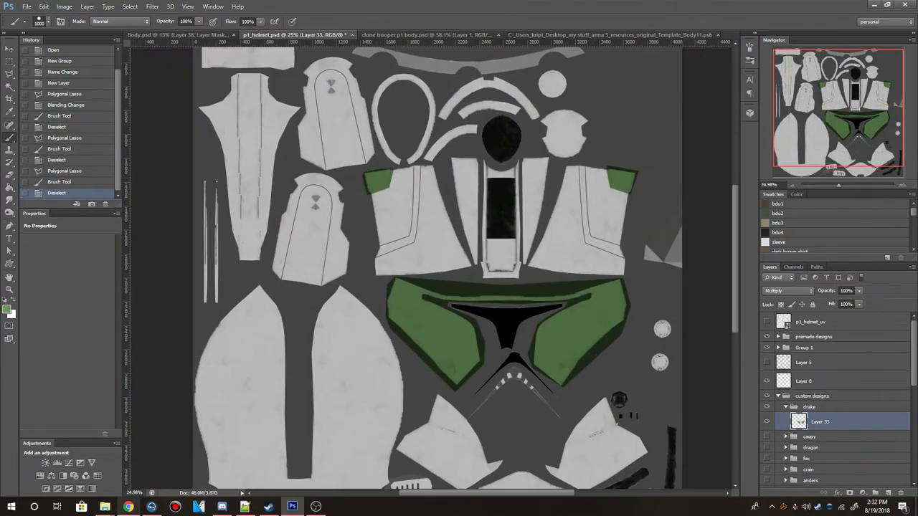
scroll(271, 222, up, 4)
Outline the two tall helmet side pieces and paint them green.
key(l)
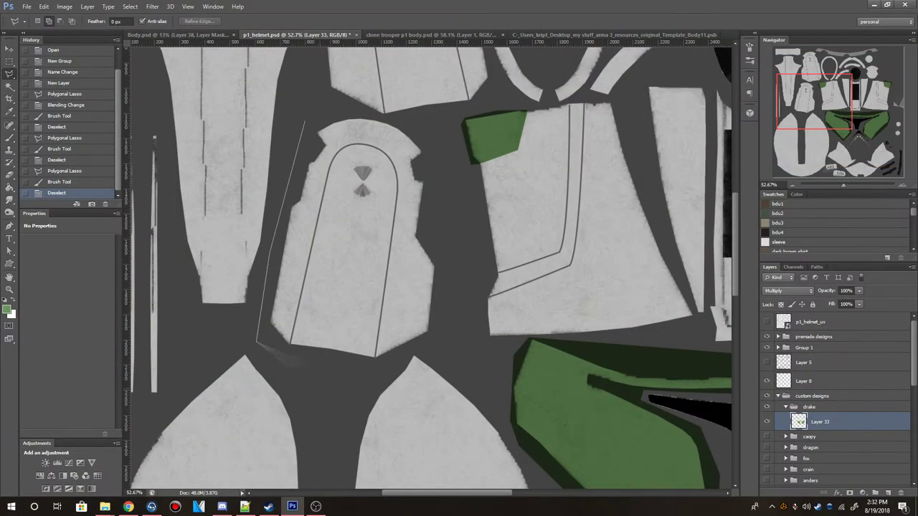
scroll(430, 265, up, 5)
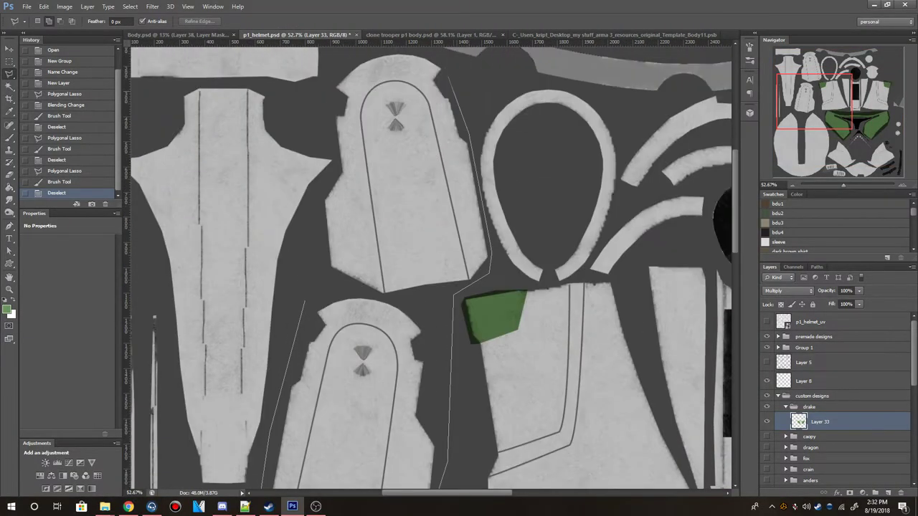
double_click(303, 299)
scroll(303, 300, down, 3)
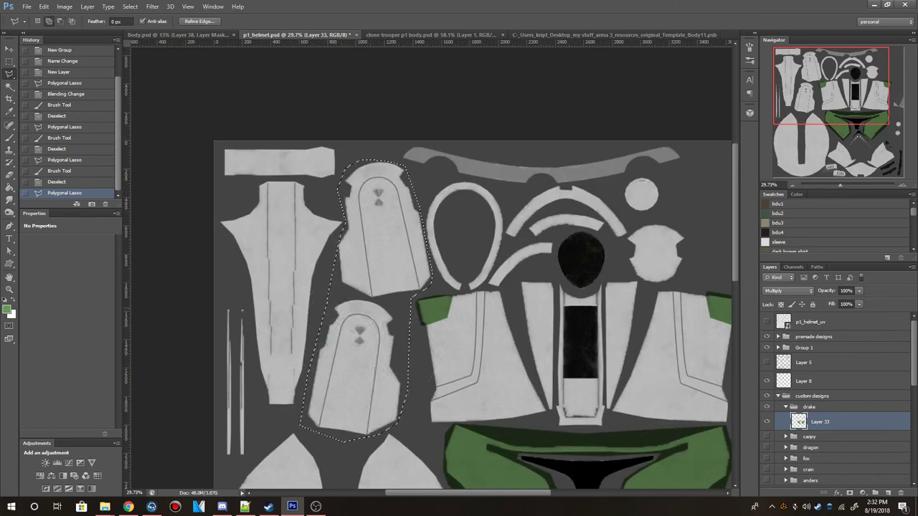
key(b)
drag(380, 201, 359, 402)
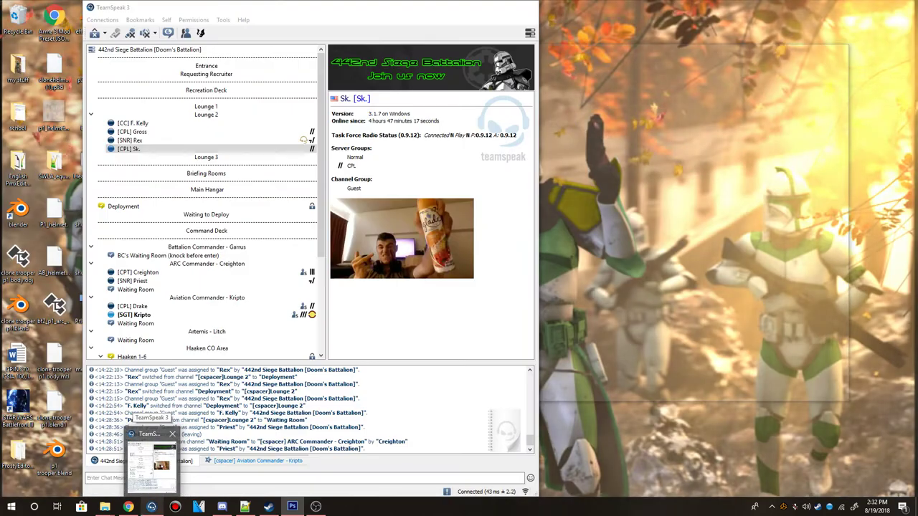
scroll(835, 225, down, 2)
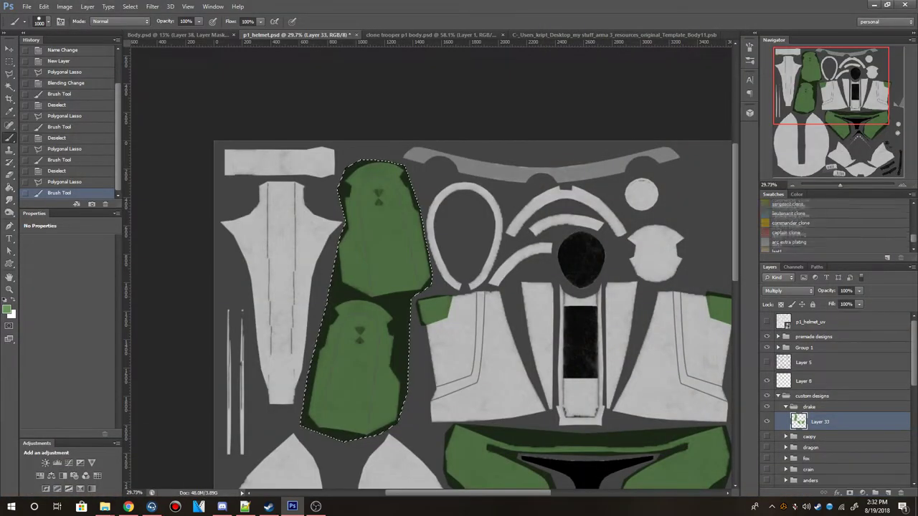
Pick the orange corporal colour, show the corporal layer with its mask disabled, and load its circles.
click(787, 247)
key(ctrl+d)
click(813, 336)
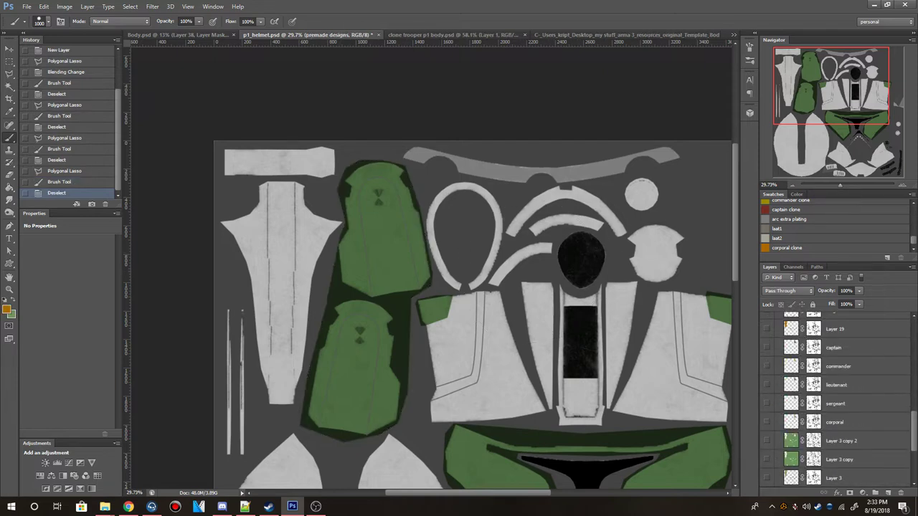
click(766, 422)
shift+click(813, 422)
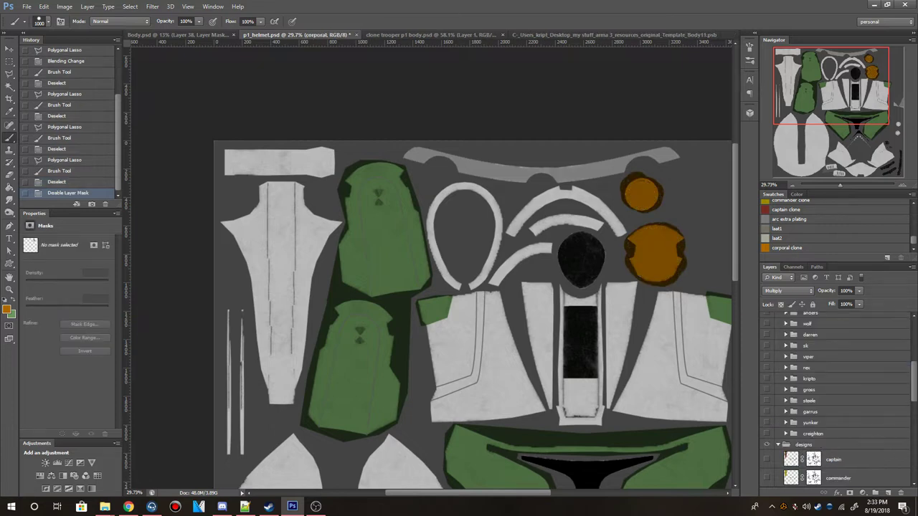
ctrl+click(813, 382)
click(819, 422)
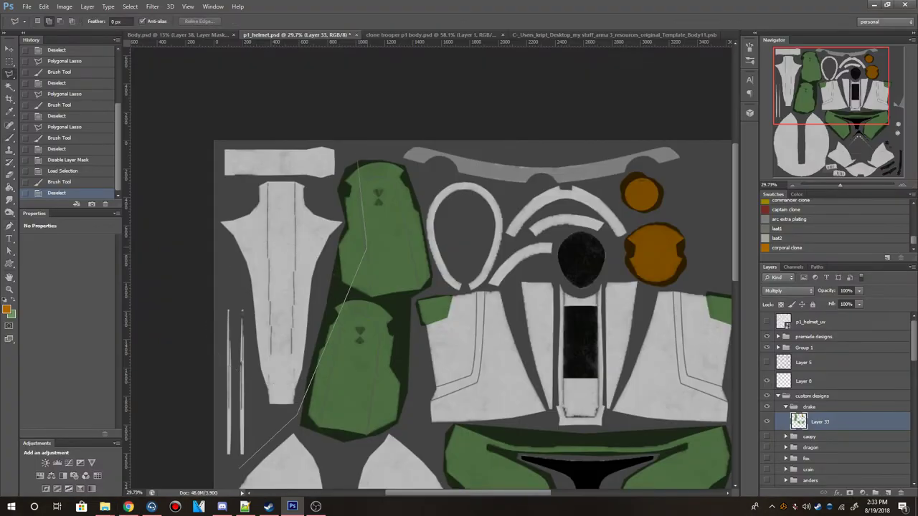
Paint the long left helmet pieces green on Layer 33, then switch to Body.psd.
click(176, 135)
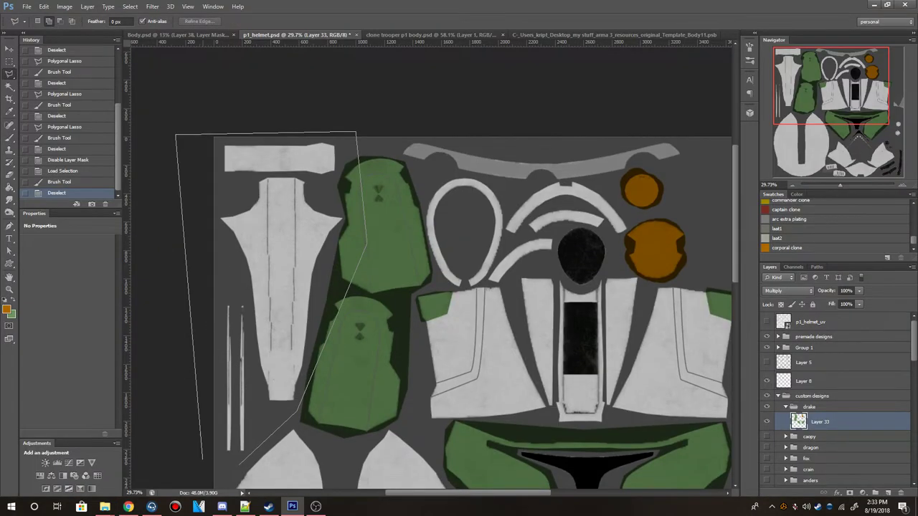
key(b)
drag(187, 401, 276, 197)
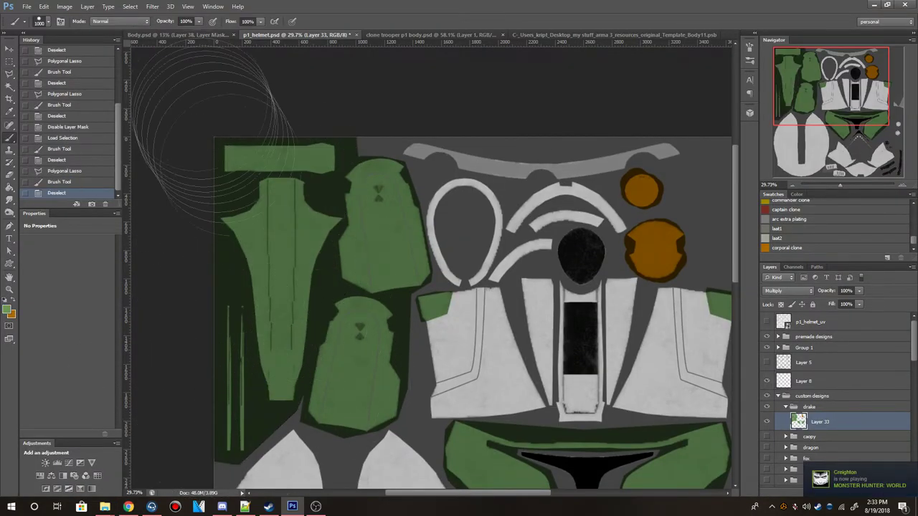
key(ctrl+shift+Tab)
scroll(430, 344, up, 10)
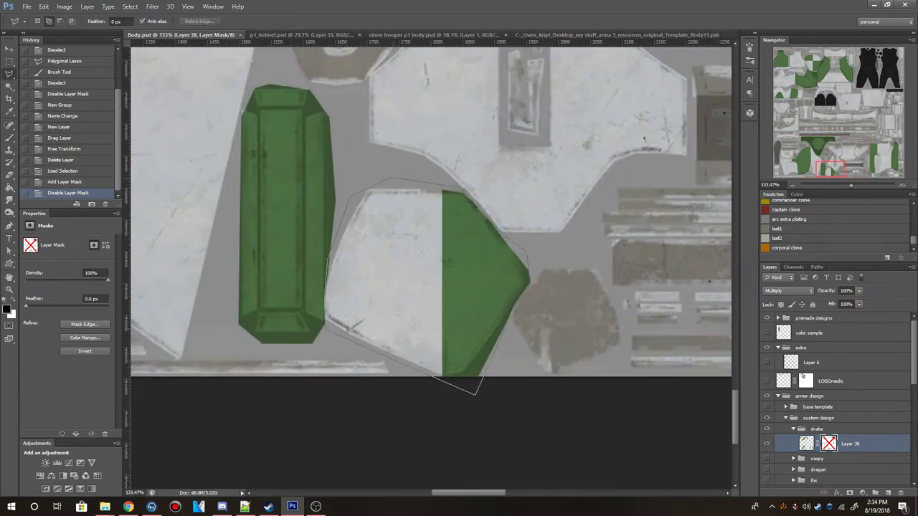
Brush the left half of the selected body shape orange and deselect.
key(b)
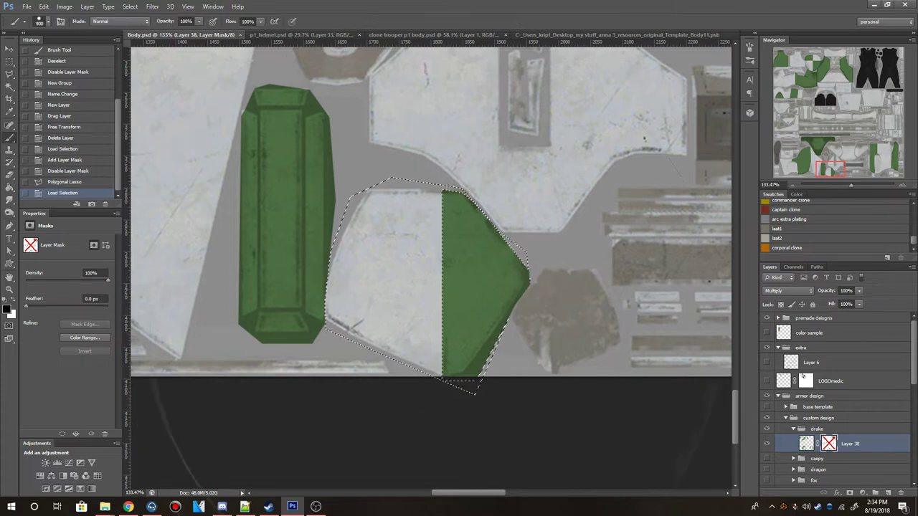
key(ctrl+2)
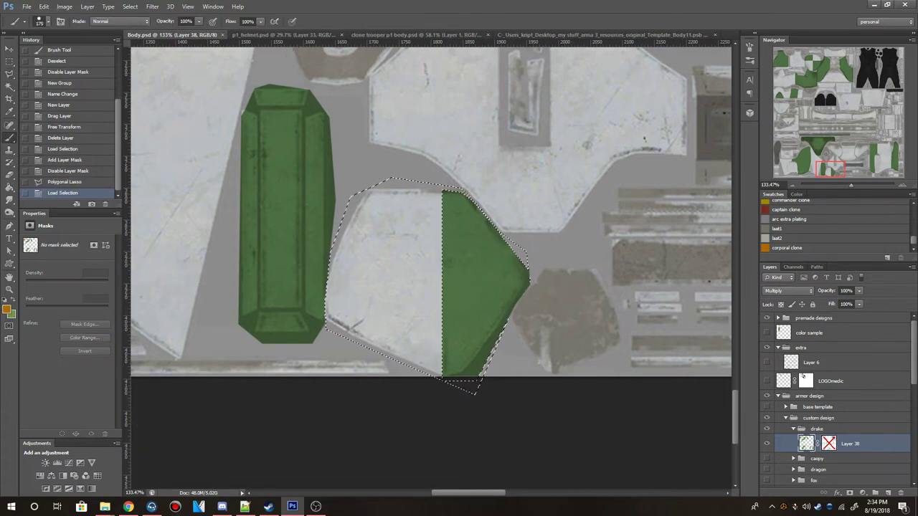
drag(380, 215, 380, 337)
key(ctrl+d)
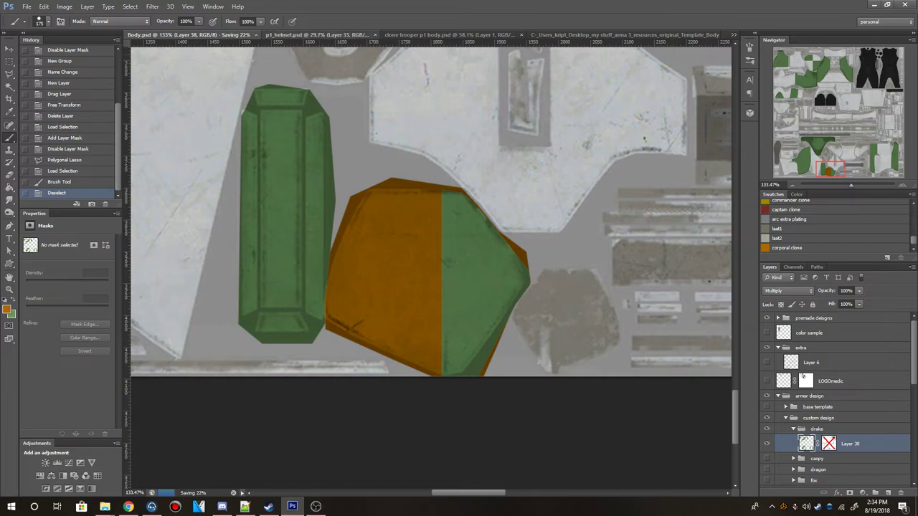
On p1_helmet.psd, fill the lower piece's stripe green and fit the sheet in view.
key(ctrl+Tab)
scroll(267, 420, up, 5)
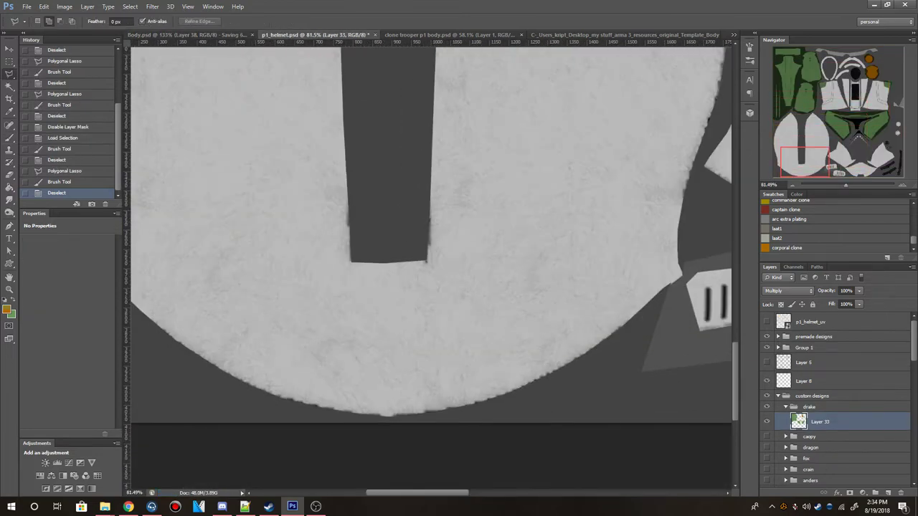
click(426, 260)
key(b)
mouse_move(369, 266)
mouse_down()
mouse_move(387, 287)
mouse_move(387, 412)
mouse_up()
key(ctrl+d)
key(ctrl+0)
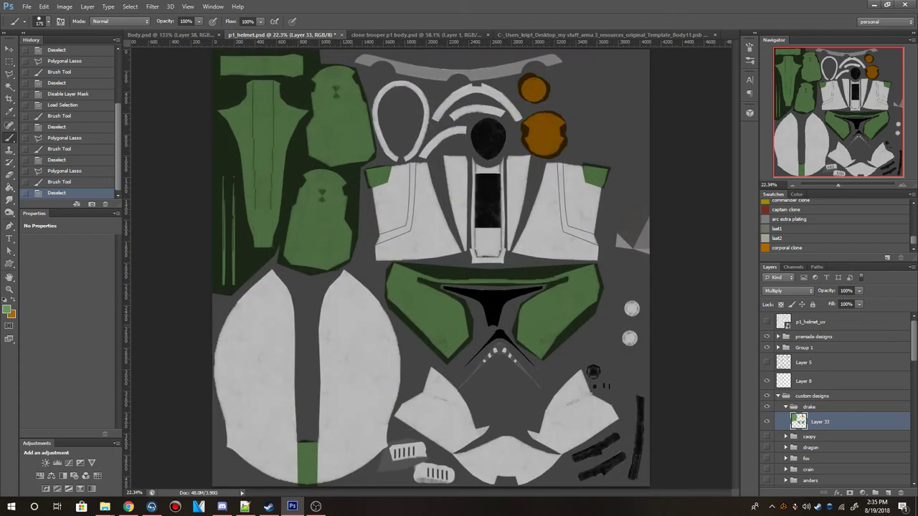
scroll(835, 401, down, 10)
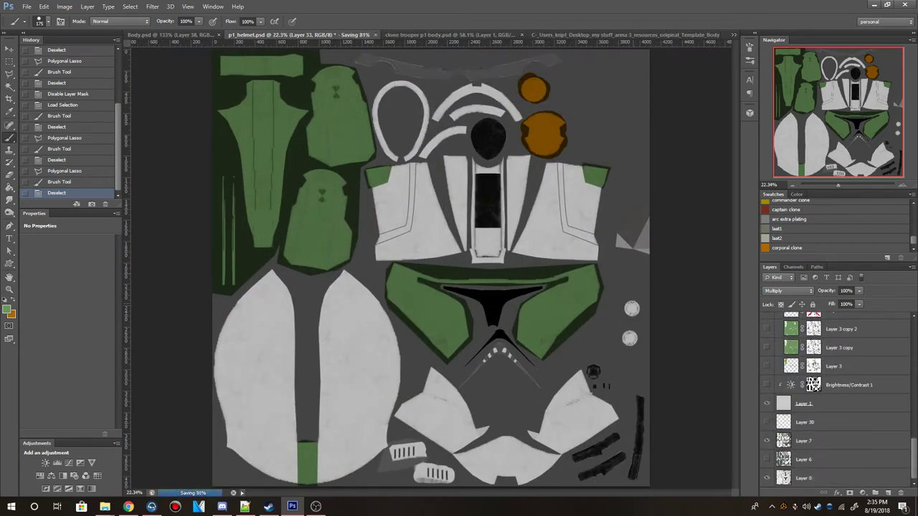
Check the Paladin.png reference design and save the helmet texture.
click(127, 506)
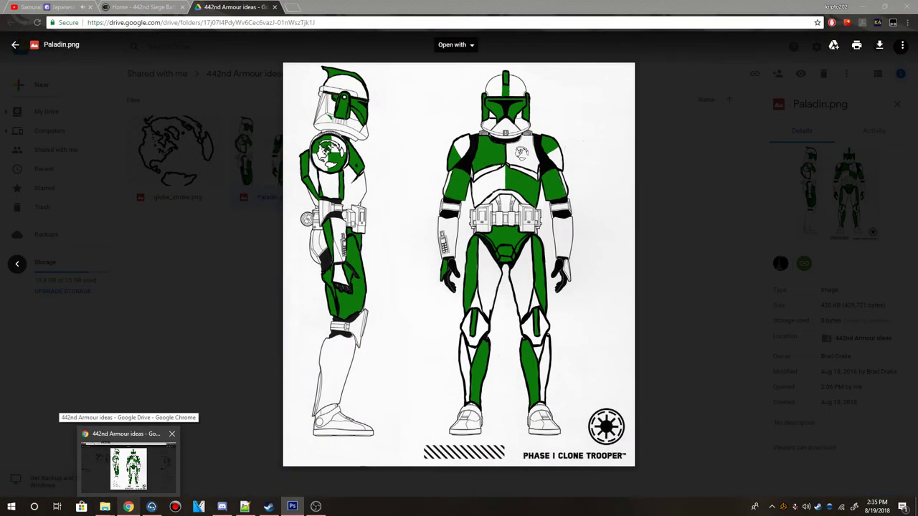
click(127, 506)
key(ctrl+s)
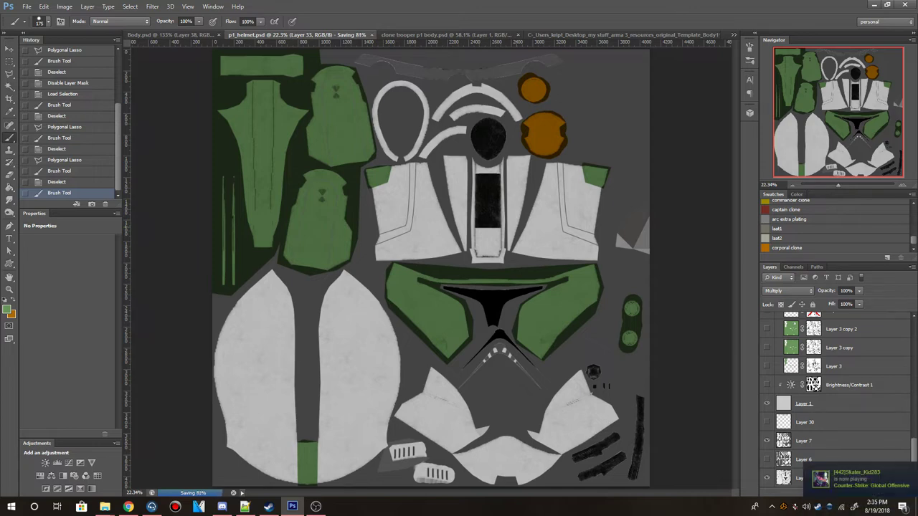
click(127, 506)
key(Escape)
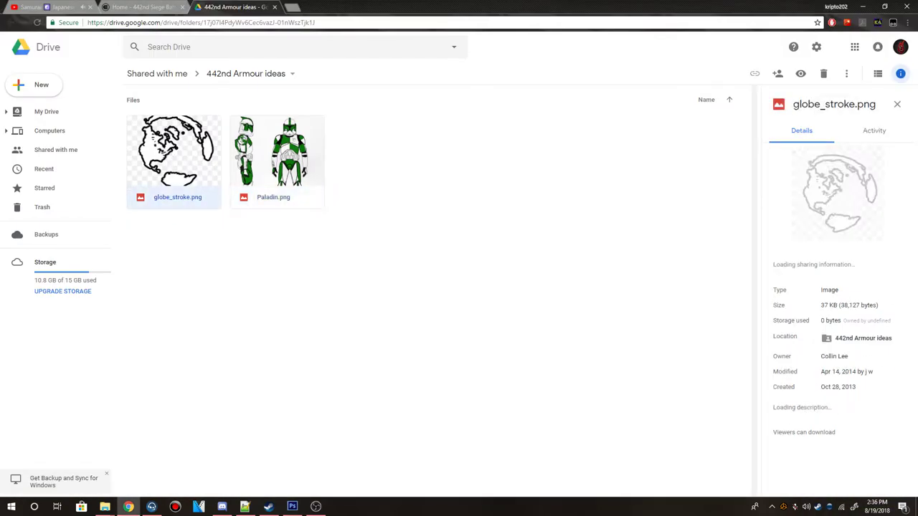
Download globe_stroke.png from the Drive folder and save it to the Desktop.
right_click(171, 161)
click(213, 304)
scroll(39, 115, up, 3)
click(43, 82)
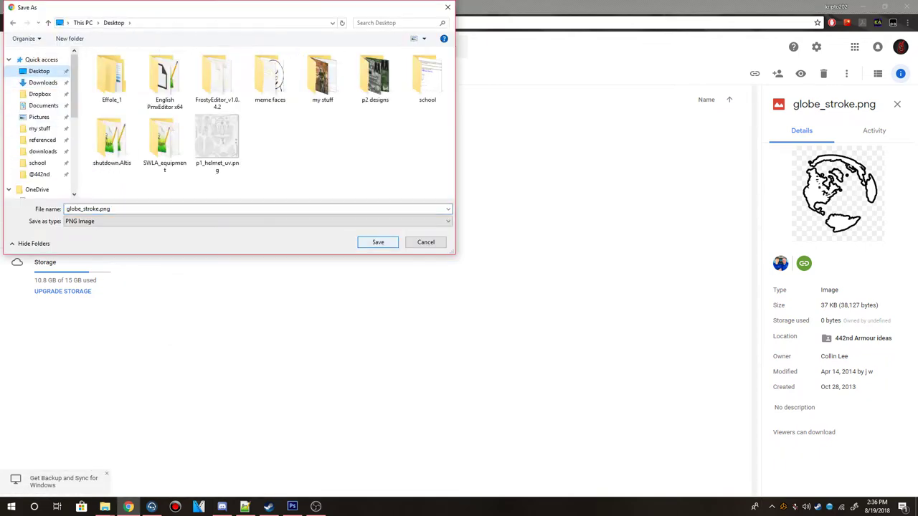
key(Return)
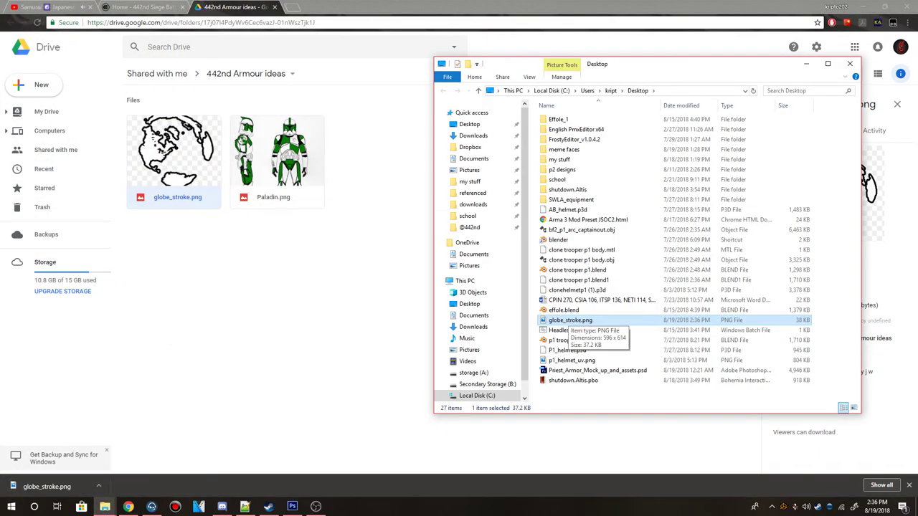
click(292, 506)
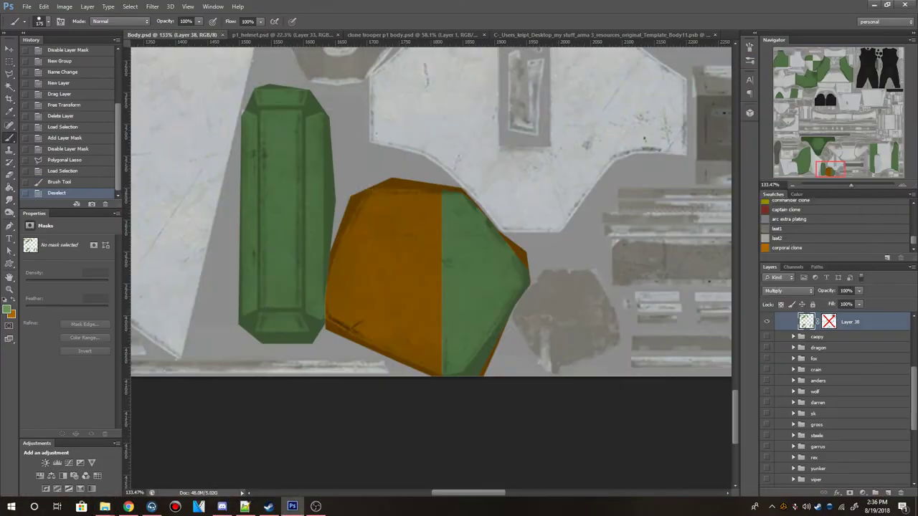
Place globe_stroke.png on Body.psd, scaled and positioned over the green-and-white circle.
scroll(430, 265, down, 5)
scroll(430, 266, up, 3)
scroll(430, 266, up, 5)
key(ctrl+shift+alt+n)
click(174, 467)
drag(537, 320, 430, 269)
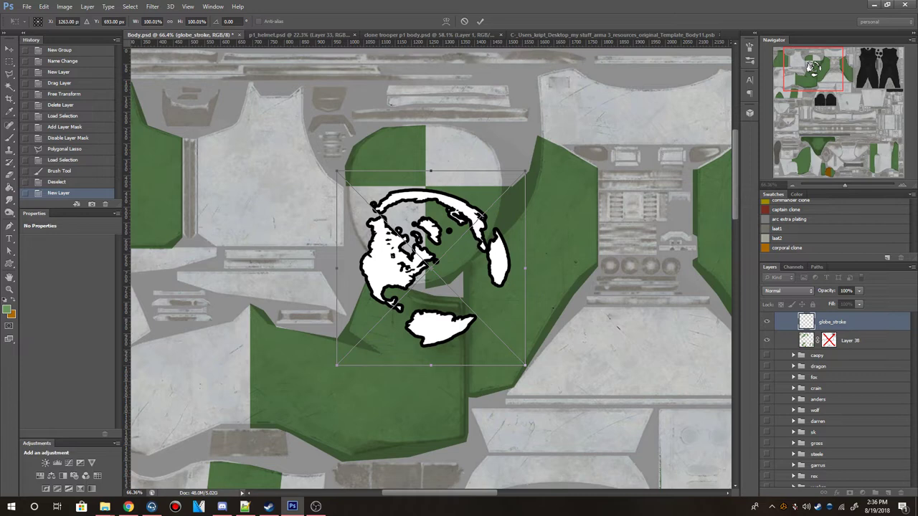
drag(491, 327, 483, 322)
mouse_move(440, 301)
mouse_down()
mouse_move(434, 229)
mouse_move(450, 220)
mouse_up()
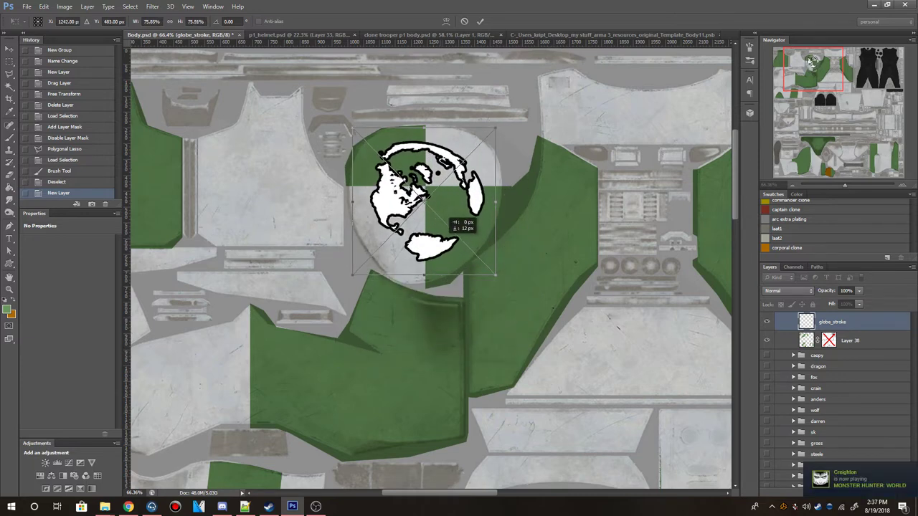
click(481, 21)
Merge the globe down into Layer 38 and leave Layer 38's mask disabled.
right_click(831, 322)
click(753, 346)
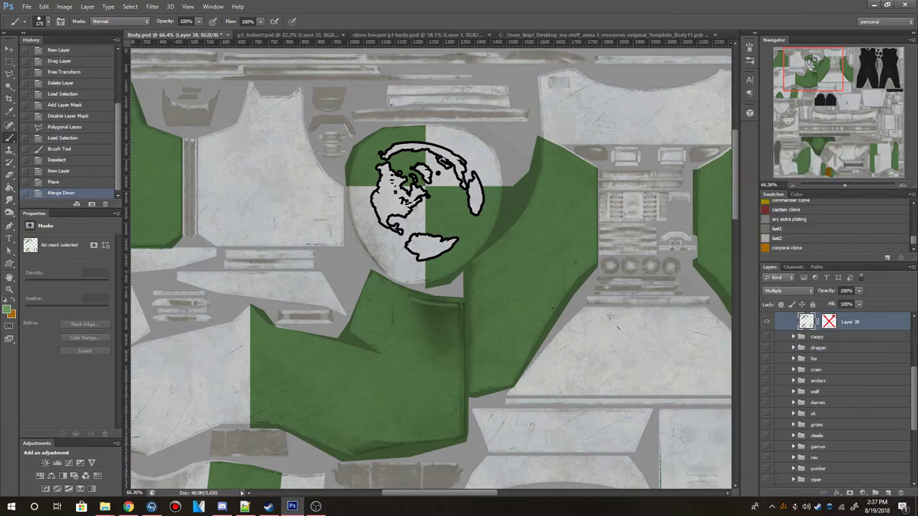
shift+click(829, 322)
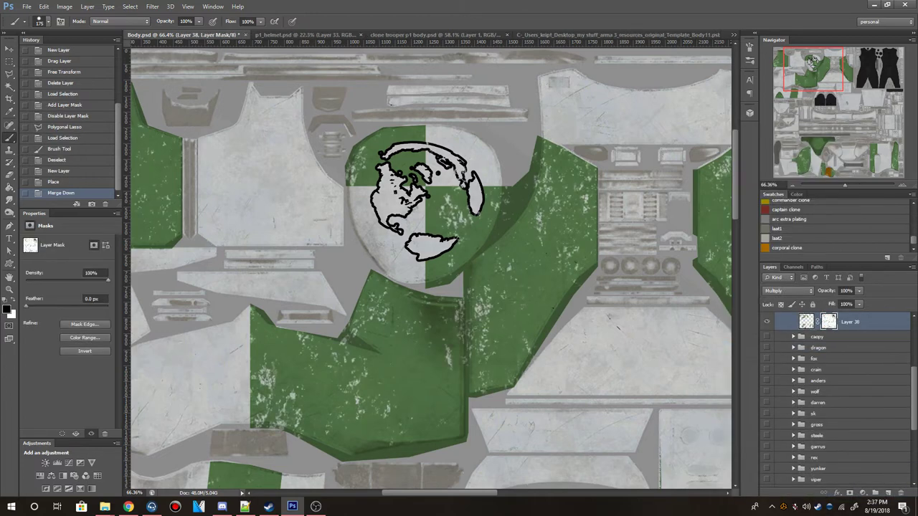
right_click(829, 322)
click(795, 329)
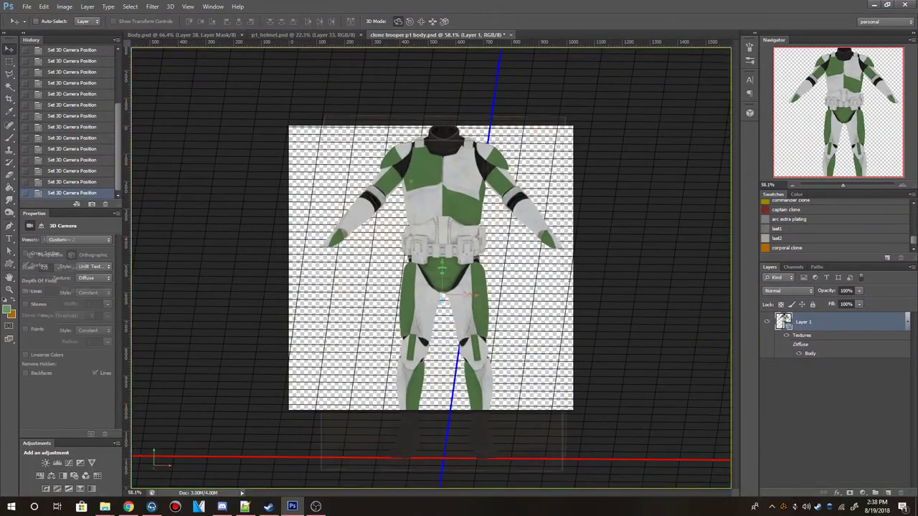
Fit the body texture in view and cancel a premature Save As.
scroll(803, 378, down, 3)
scroll(838, 402, down, 3)
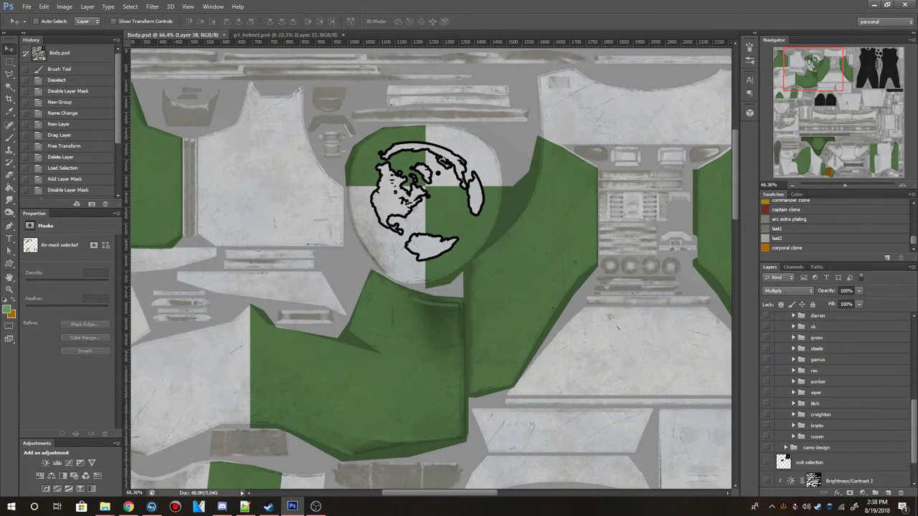
key(ctrl+0)
key(ctrl+shift+s)
key(BackSpace)
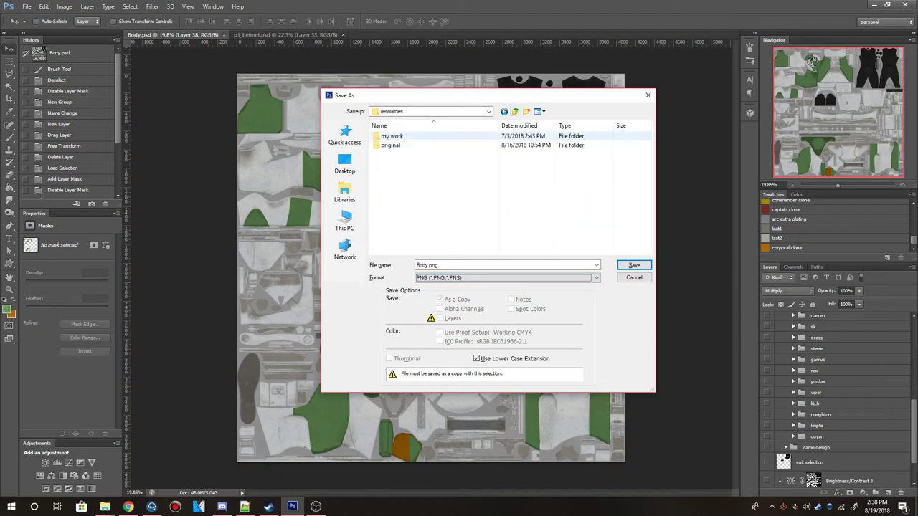
key(Escape)
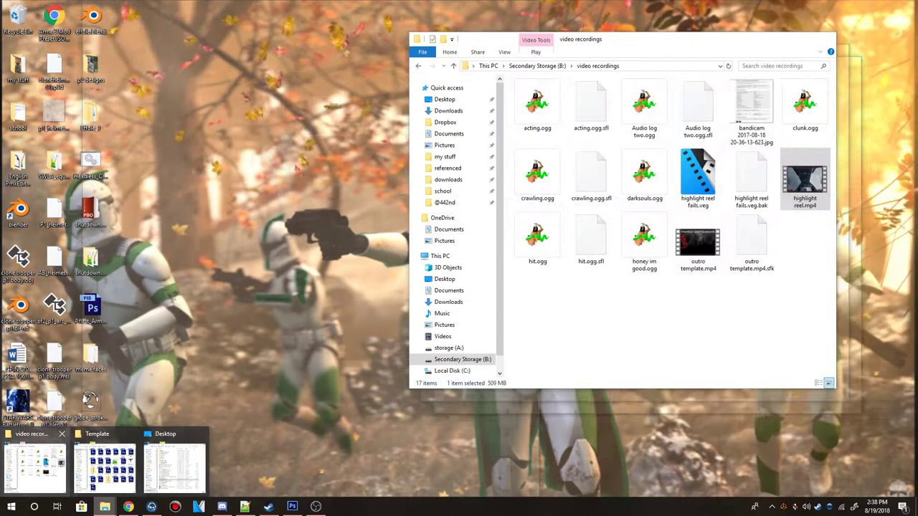
Place a smaller globe_stroke.png on the chest piece and merge it into Layer 38.
click(172, 471)
mouse_move(569, 320)
mouse_down()
mouse_move(420, 266)
mouse_move(308, 122)
mouse_up()
scroll(308, 122, up, 5)
drag(510, 344, 443, 262)
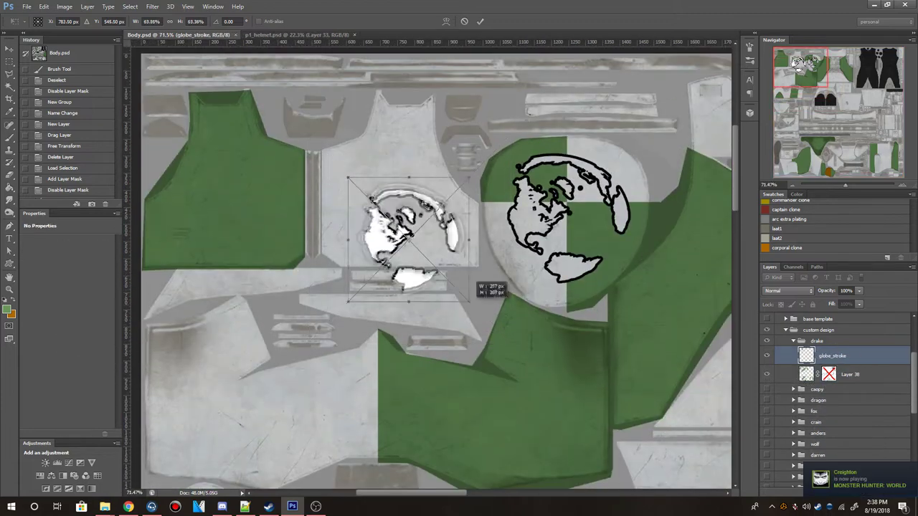
click(480, 21)
right_click(844, 356)
click(724, 383)
Save a PNG copy of Body.psd into the data/drake folder, then show p1_helmet.psd.
key(ctrl+minus)
key(ctrl+minus)
key(ctrl+minus)
key(ctrl+shift+s)
click(505, 277)
click(459, 385)
click(537, 111)
double_click(391, 236)
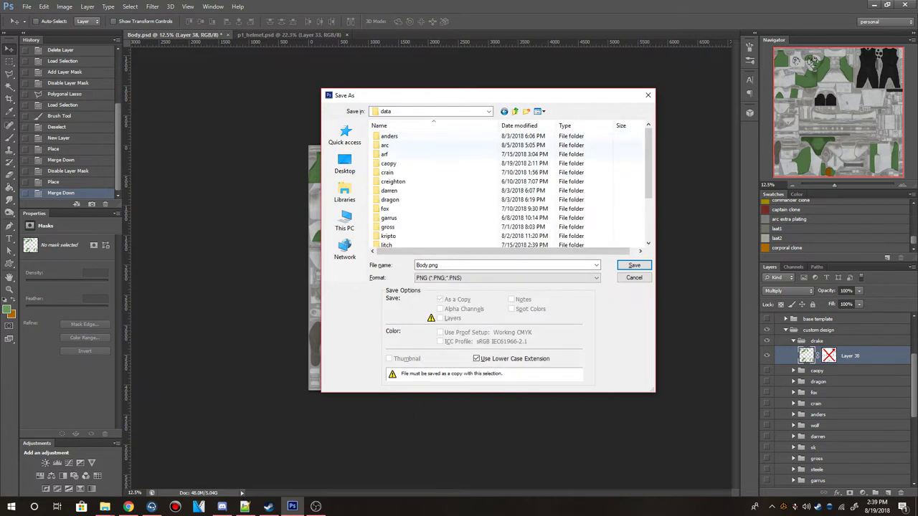
text(drake)
key(Return)
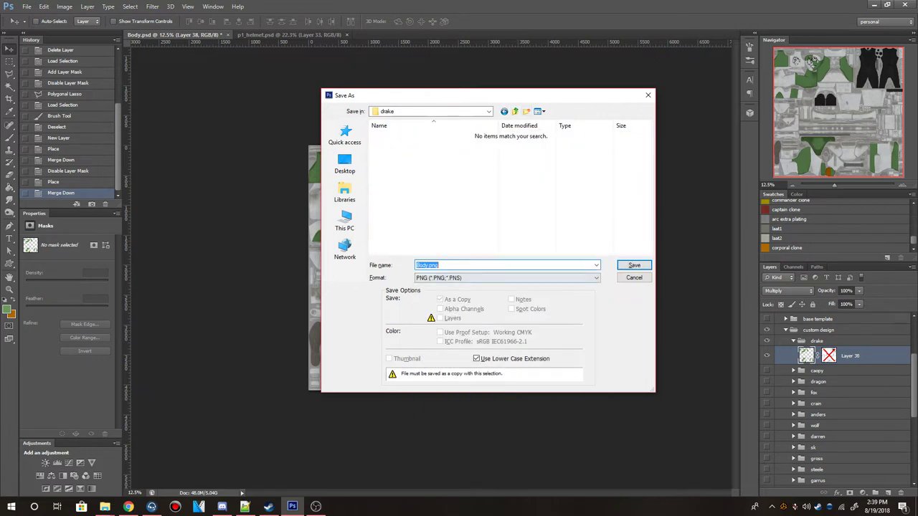
key(BackSpace)
key(Down)
key(Return)
key(Return)
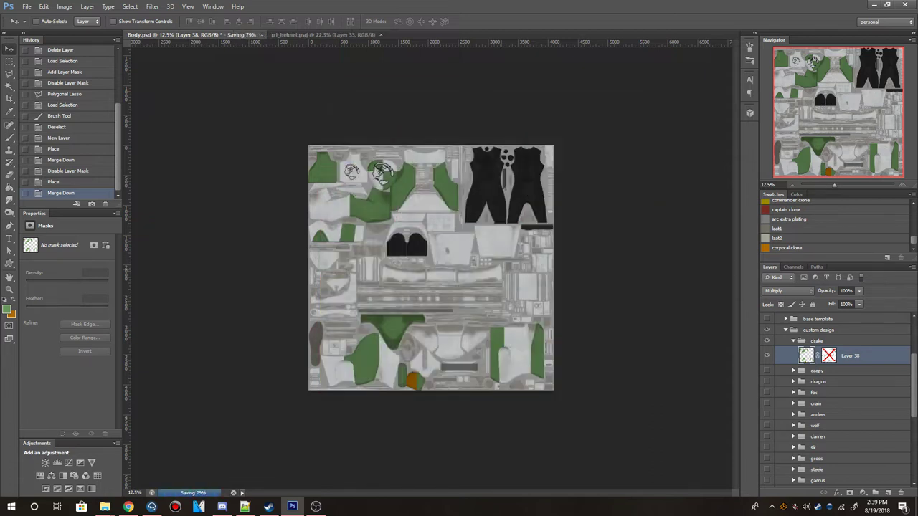
key(ctrl+Tab)
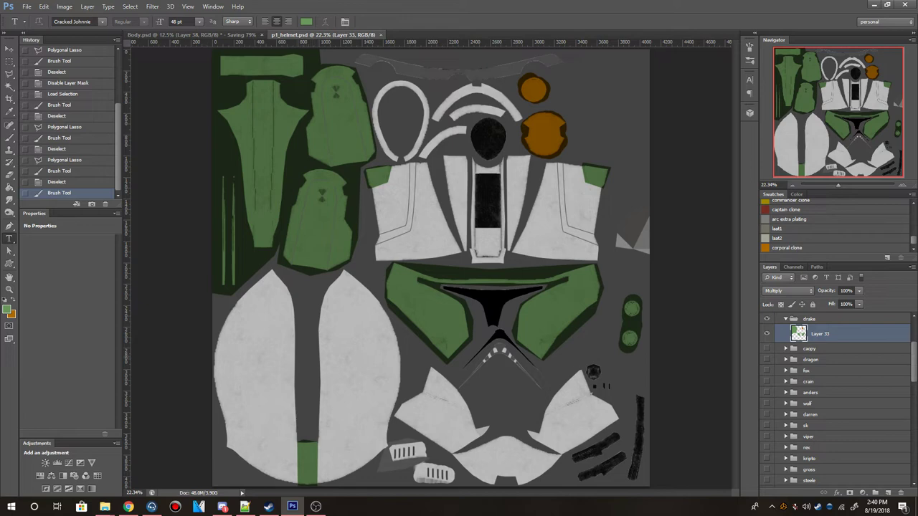
Rotate the Paladin text vertical, enlarge it, and try the Creepygirl font.
click(238, 351)
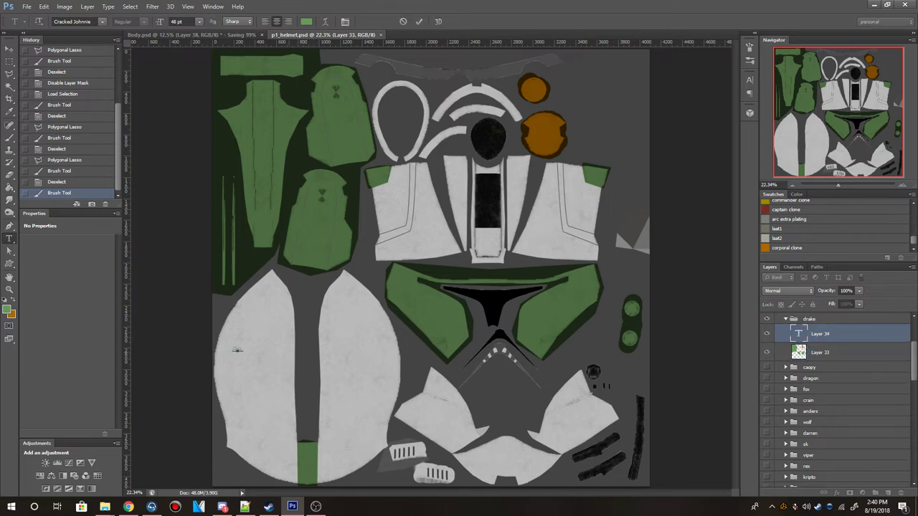
key(alt+Tab)
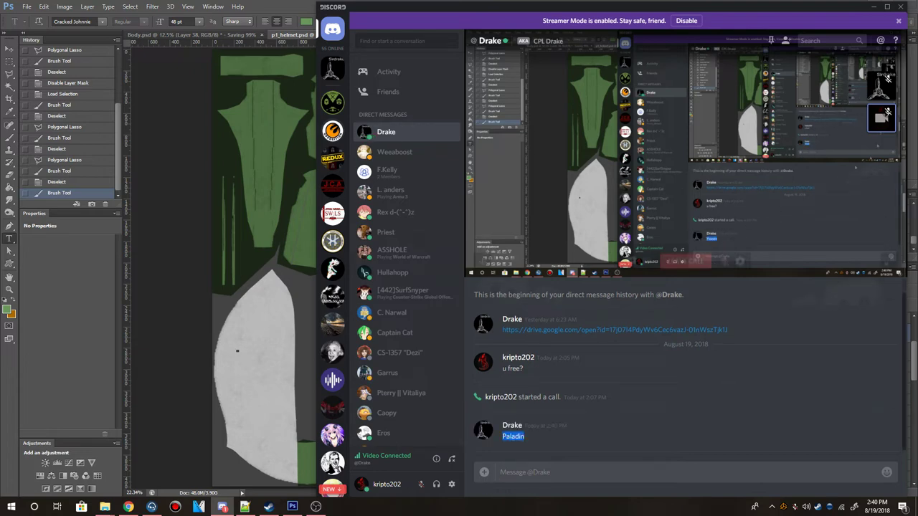
key(alt+Tab)
scroll(237, 350, up, 5)
key(ctrl+t)
drag(266, 345, 281, 382)
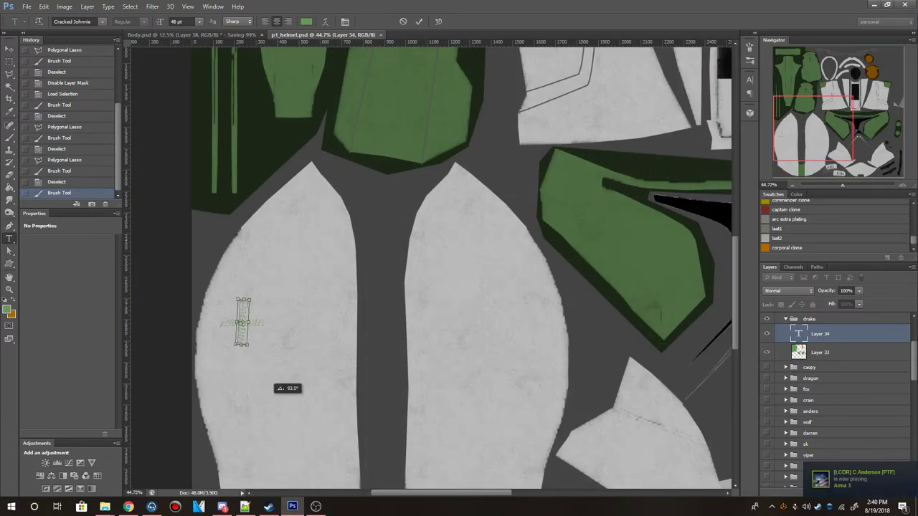
scroll(271, 349, down, 3)
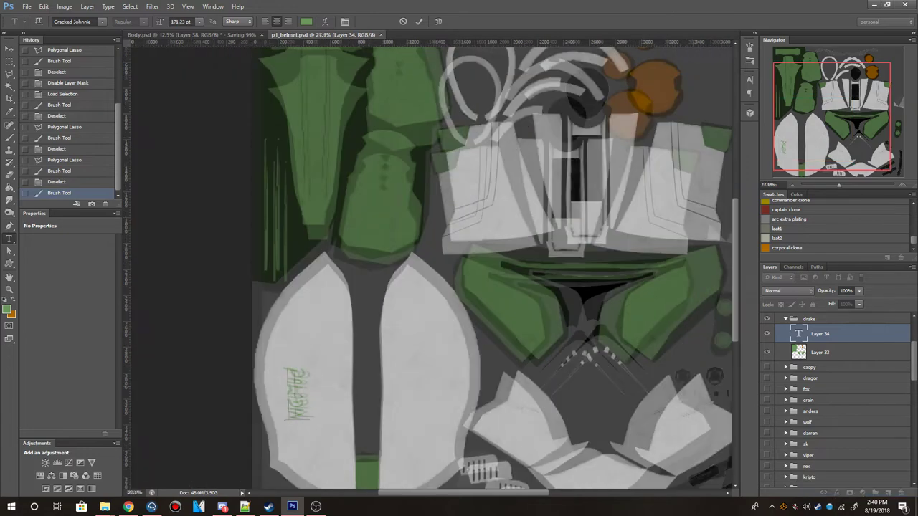
scroll(262, 331, up, 3)
drag(263, 332, 287, 356)
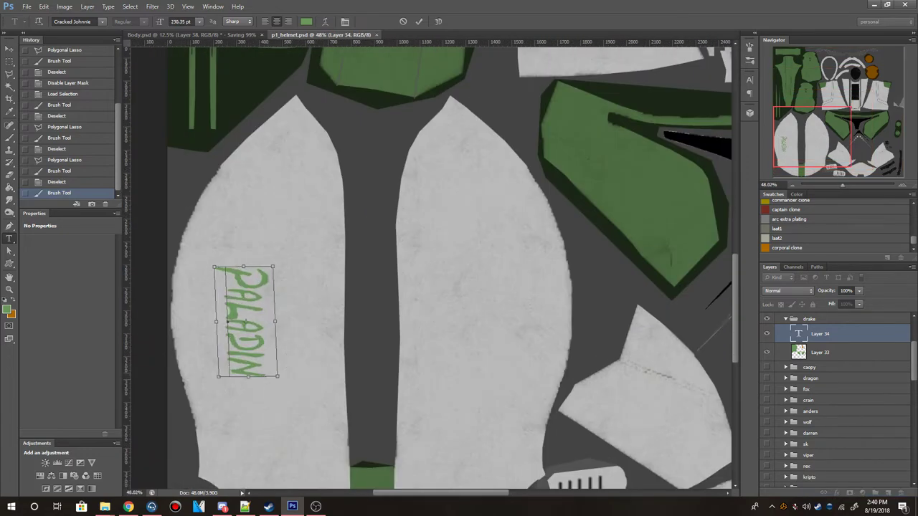
click(102, 20)
click(72, 37)
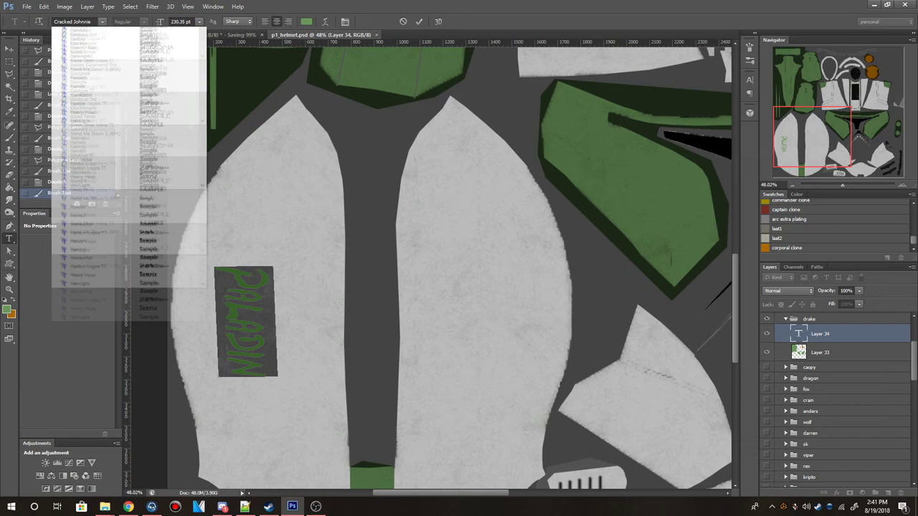
Apply the DemigoD Oldschool font to the PALADIN lettering and commit.
click(102, 20)
scroll(107, 215, down, 5)
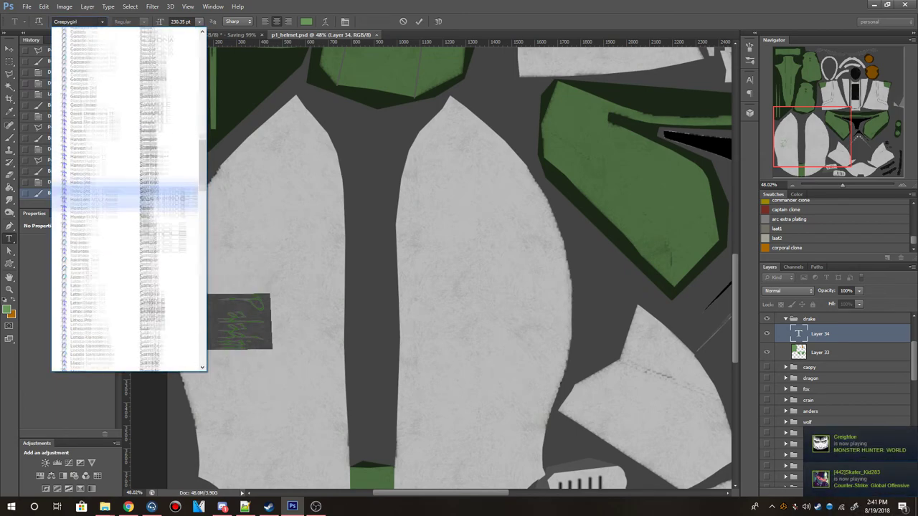
scroll(108, 255, down, 5)
scroll(107, 255, down, 5)
scroll(108, 255, down, 3)
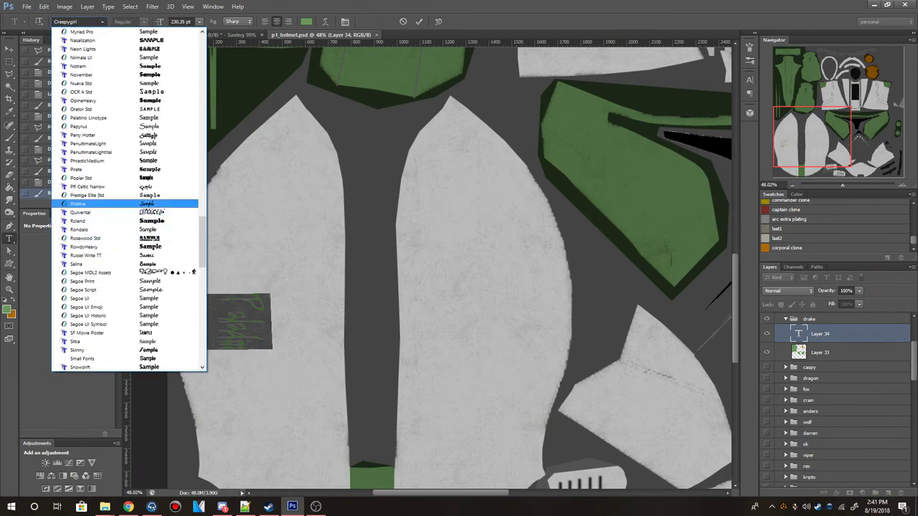
scroll(108, 268, down, 5)
scroll(107, 290, up, 5)
scroll(107, 294, up, 5)
scroll(107, 308, up, 5)
scroll(107, 309, up, 5)
scroll(108, 309, up, 5)
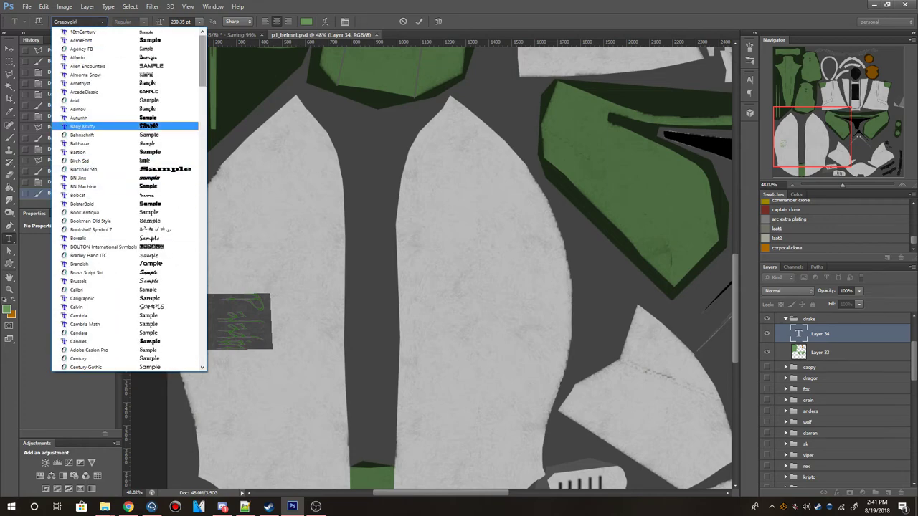
scroll(108, 255, down, 3)
scroll(108, 255, down, 4)
scroll(108, 255, down, 4)
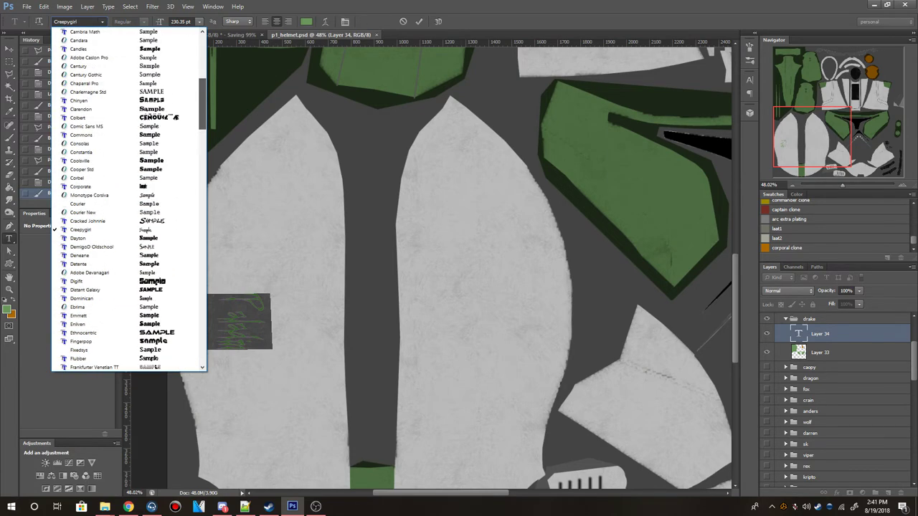
click(92, 246)
click(419, 21)
Stretch the PALADIN lettering taller and recolour the text grey.
key(ctrl+t)
drag(252, 273, 252, 235)
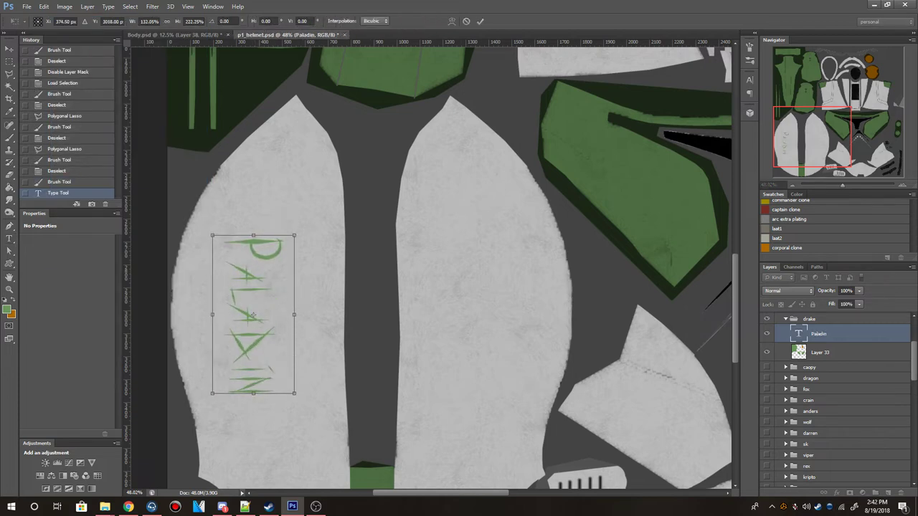
key(Return)
double_click(798, 334)
click(306, 21)
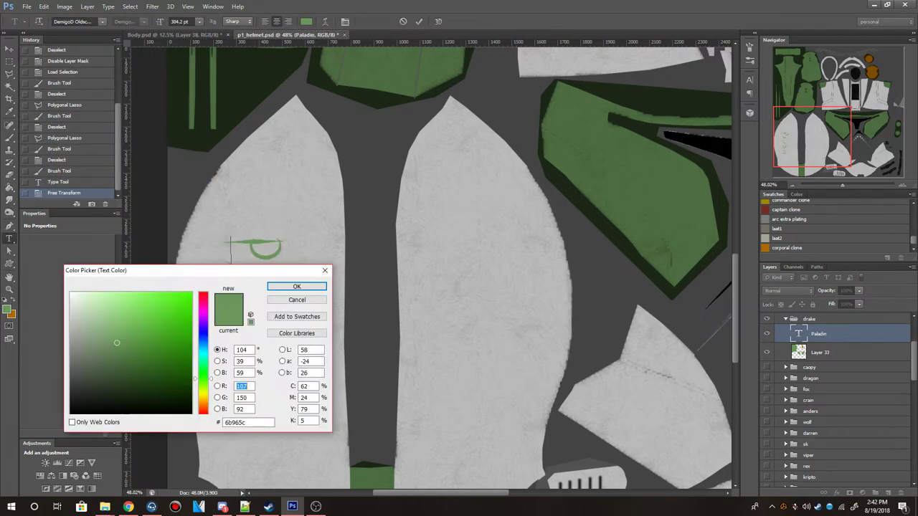
drag(143, 270, 407, 188)
click(561, 204)
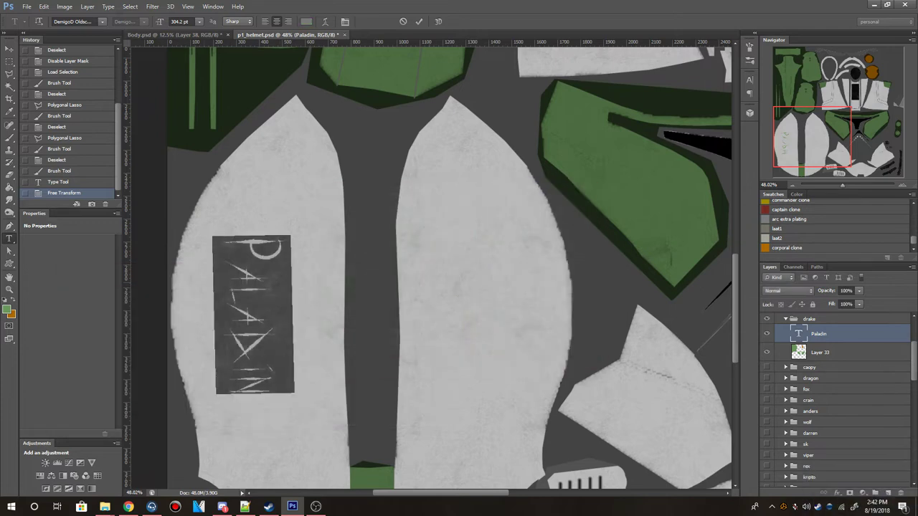
click(345, 20)
click(419, 21)
Shrink the PALADIN lettering, rasterize it and merge it down into Layer 33.
key(ctrl+t)
drag(294, 393, 280, 366)
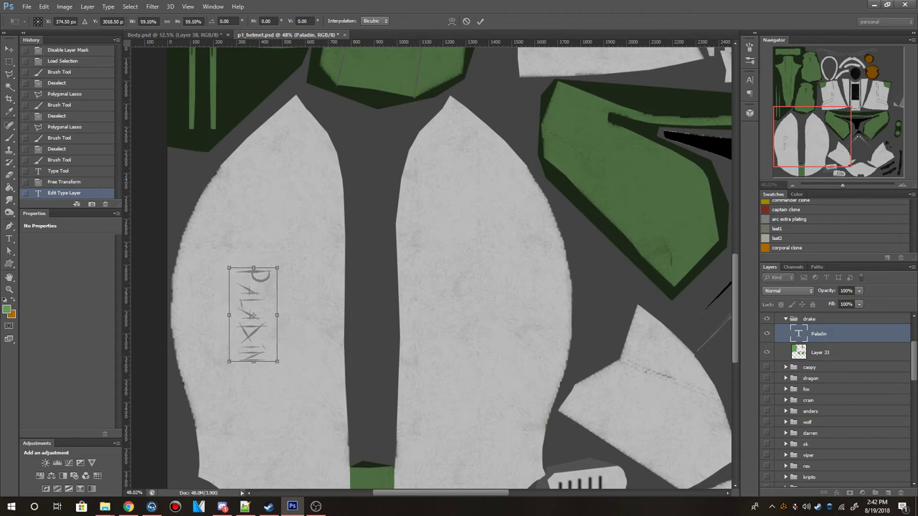
key(Return)
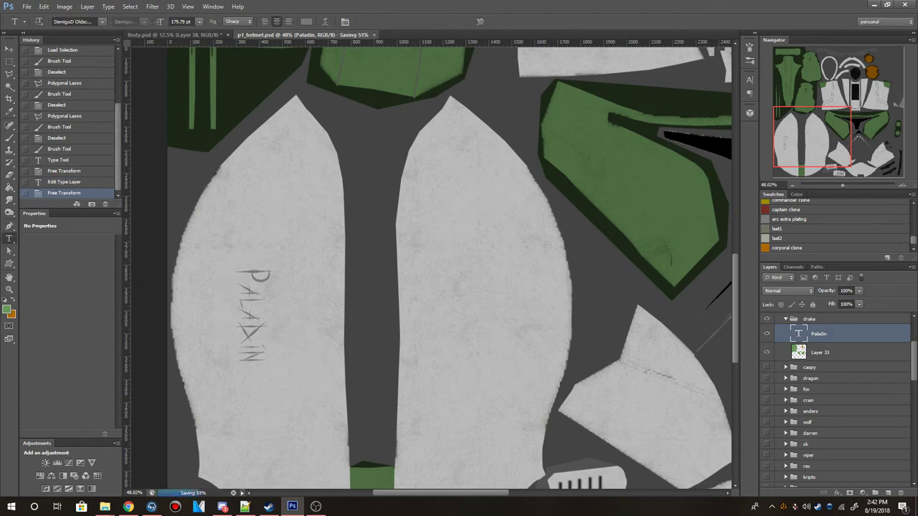
right_click(858, 333)
click(752, 204)
right_click(860, 333)
click(717, 346)
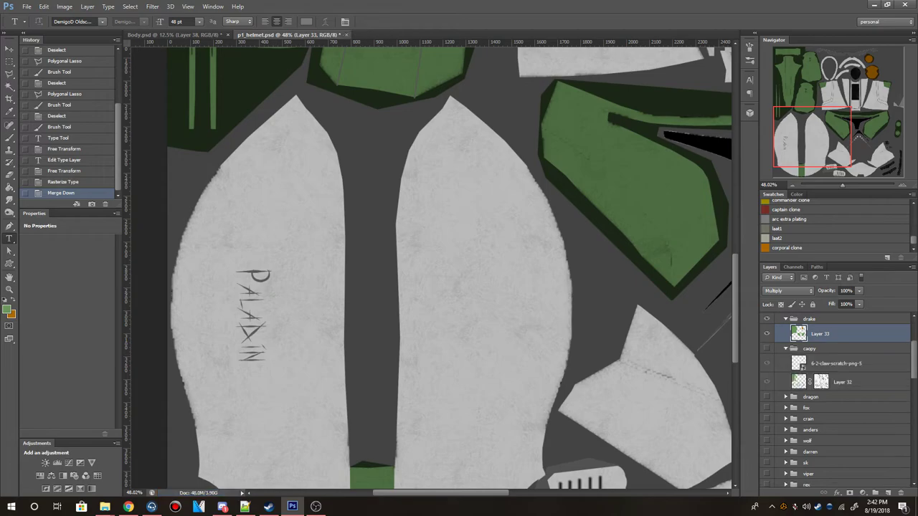
Add a scratch layer mask to Layer 33 and disable it.
right_click(853, 364)
ctrl+click(797, 363)
click(838, 493)
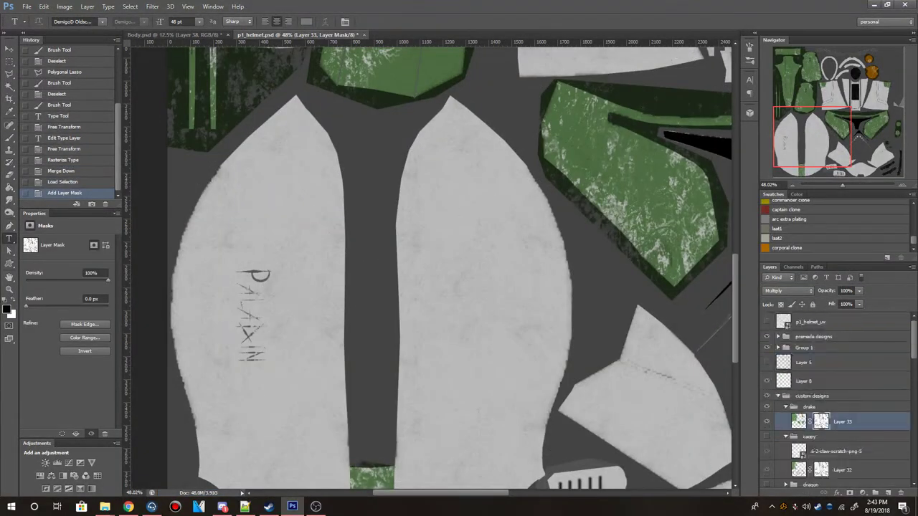
shift+click(821, 422)
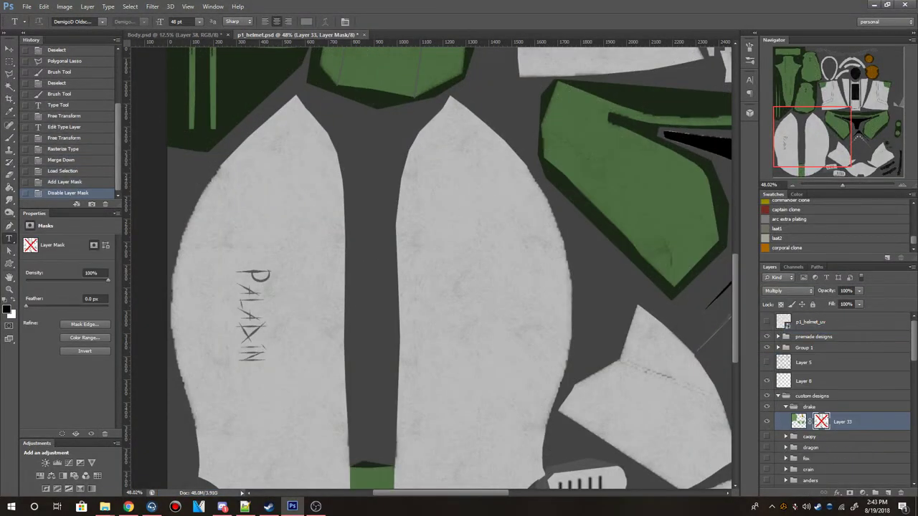
Switch to the Body.psd texture and re-enable the mask on Layer 38.
click(175, 35)
key(ctrl+shift+s)
click(505, 277)
click(445, 286)
click(633, 277)
shift+click(829, 443)
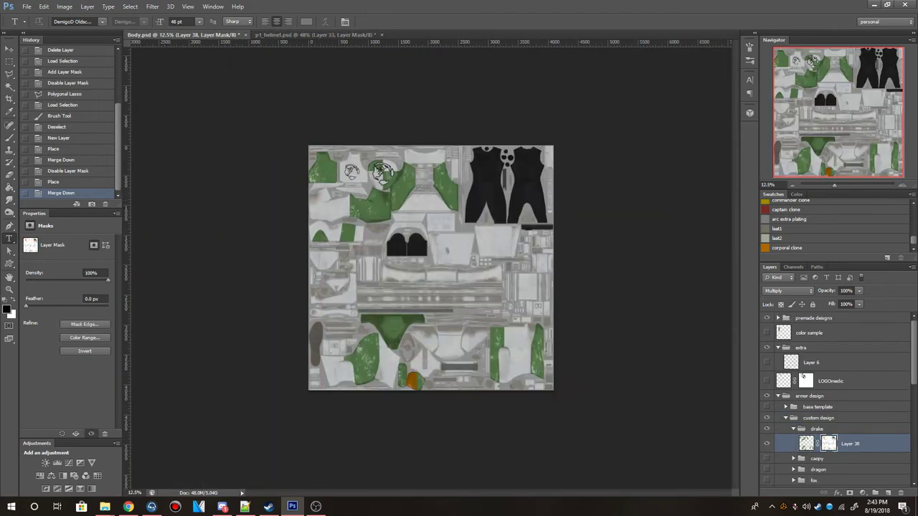
Save the body texture as PNG 442_p1_armor_drake.png in the data/drake folder.
scroll(831, 402, down, 5)
key(ctrl+shift+s)
click(505, 277)
click(444, 286)
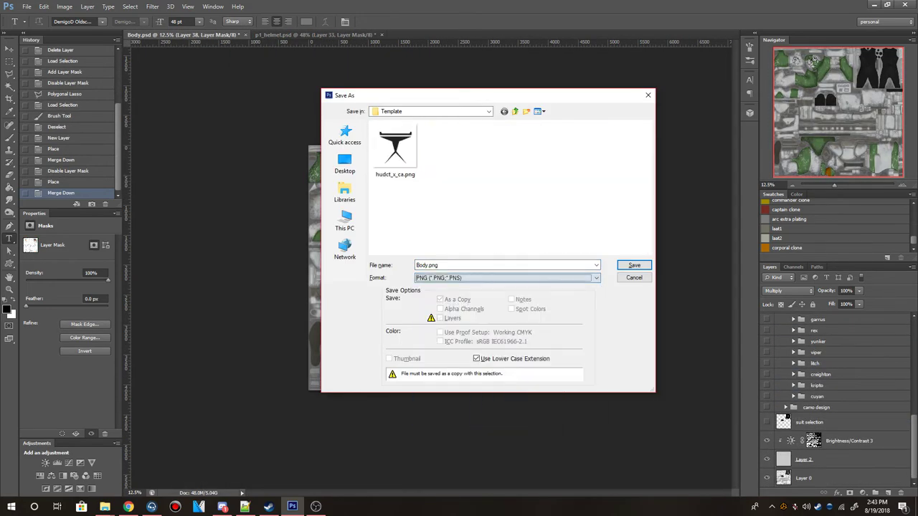
double_click(394, 150)
double_click(394, 226)
double_click(385, 136)
double_click(387, 208)
click(395, 152)
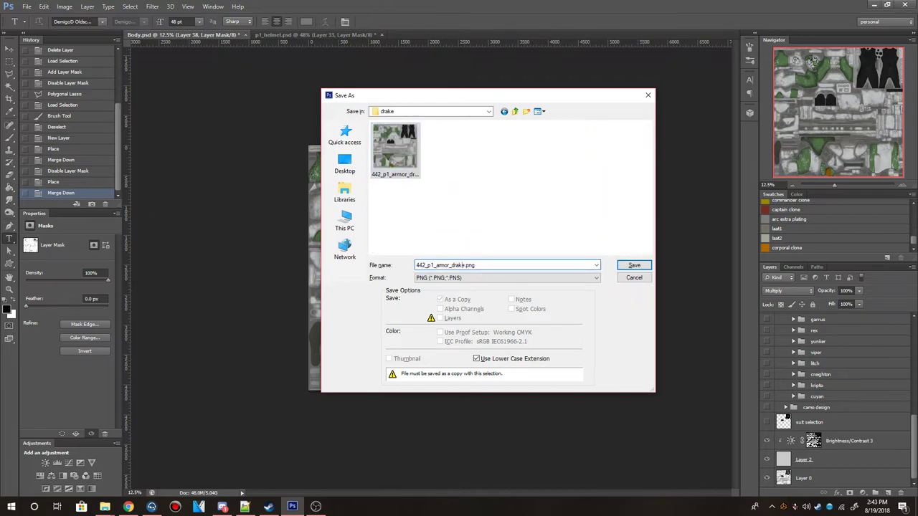
key(Return)
key(Return)
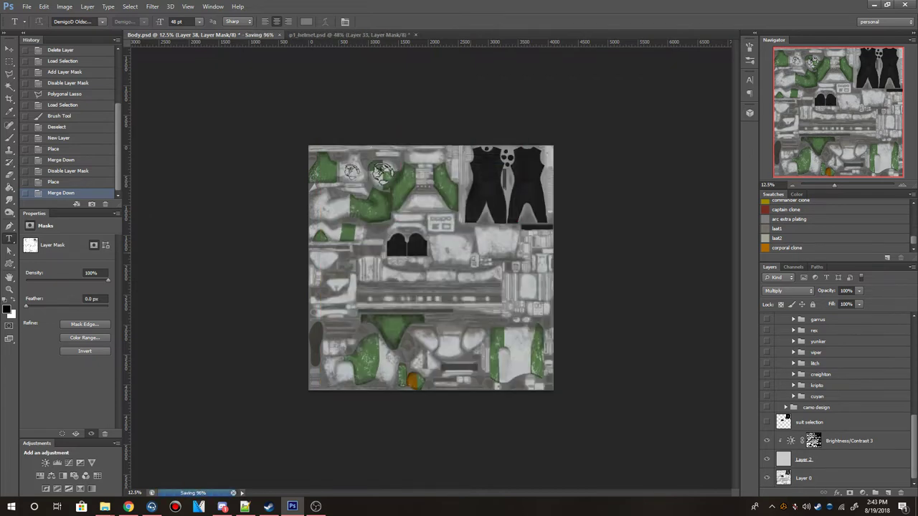
Save the clean helmet texture as a PNG in the data/drake folder.
key(ctrl+Tab)
key(ctrl+0)
key(ctrl+shift+s)
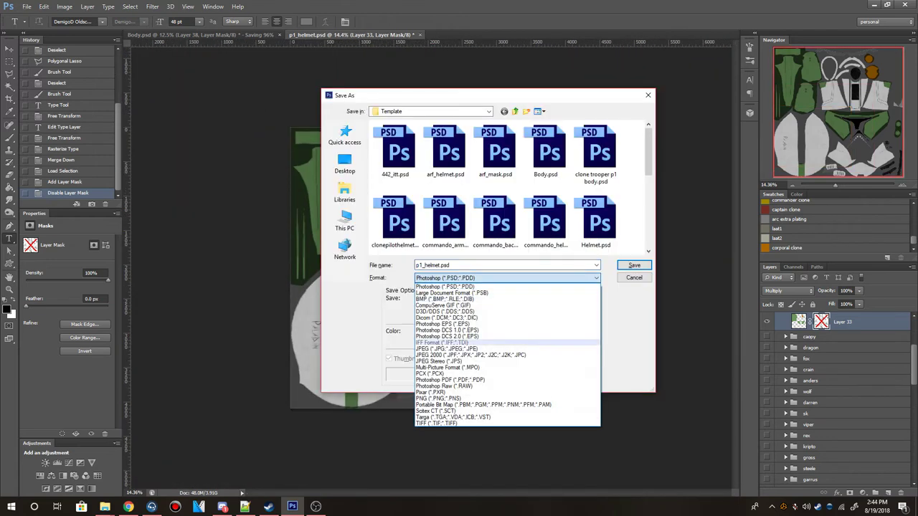
click(515, 111)
click(515, 111)
double_click(385, 136)
key(Up)
key(Up)
key(Return)
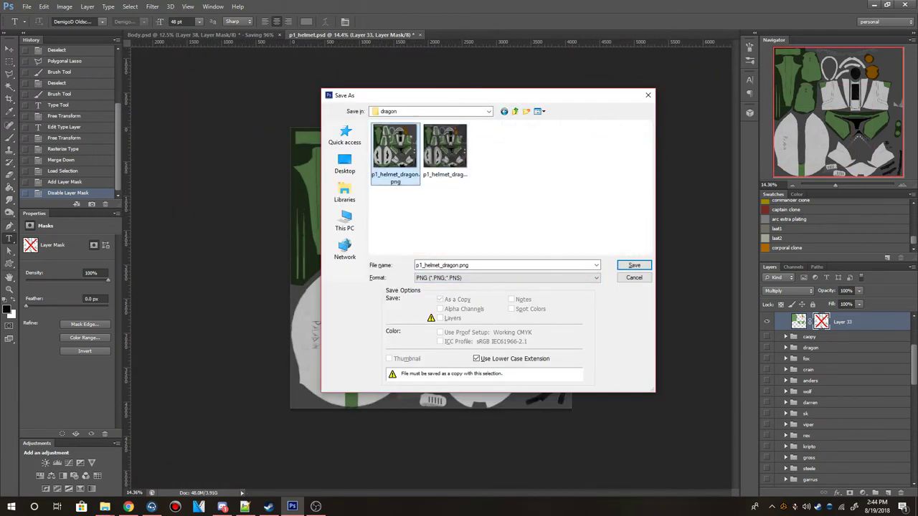
key(shift+Tab)
key(Return)
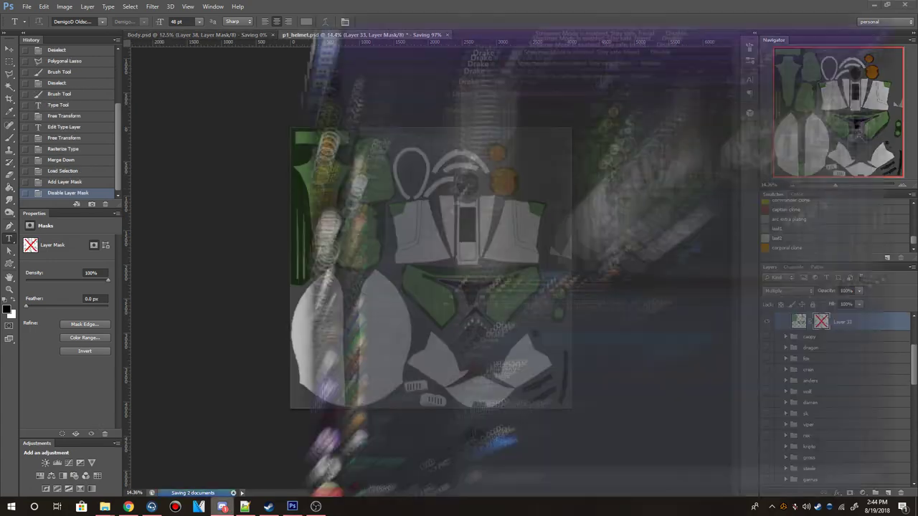
Check the community server's news and media submission channels, then start saving the worn helmet.
click(332, 425)
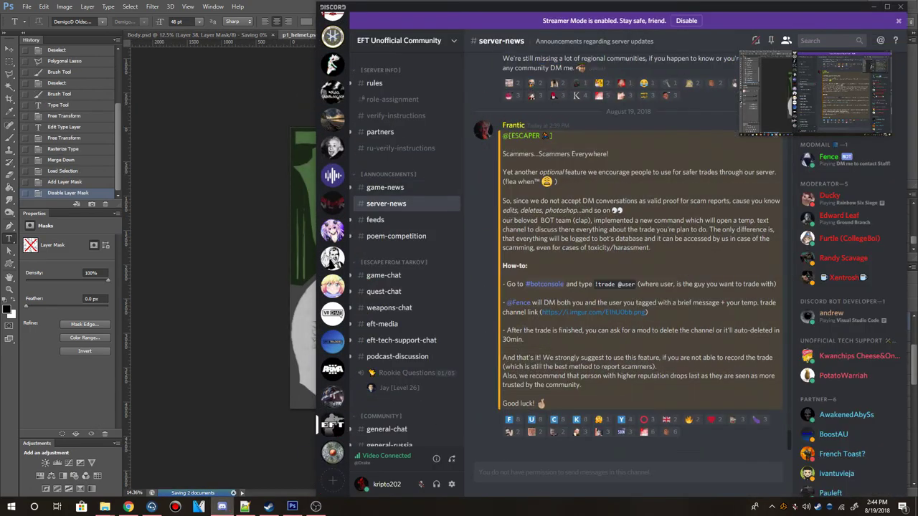
scroll(332, 102, up, 5)
click(331, 103)
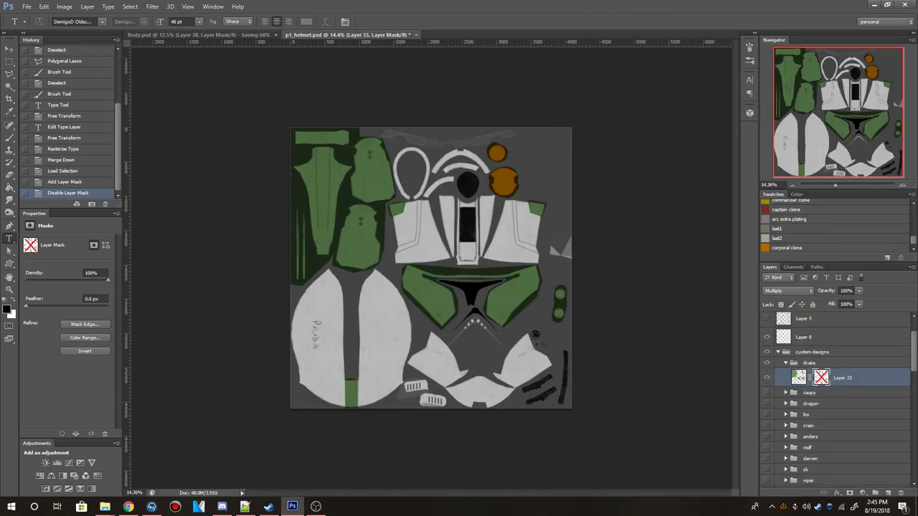
scroll(835, 402, down, 10)
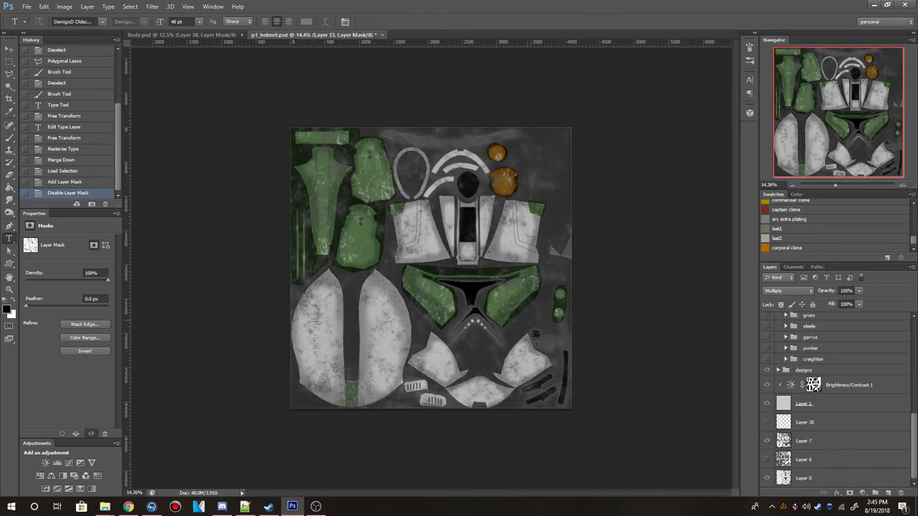
key(ctrl+shift+s)
Save the worn helmet texture as a PNG in the data/drake folder.
double_click(385, 135)
double_click(388, 192)
key(Return)
key(Return)
Duplicate the last two unit entries in config.cpp's units list and trim the pasted name.
click(291, 506)
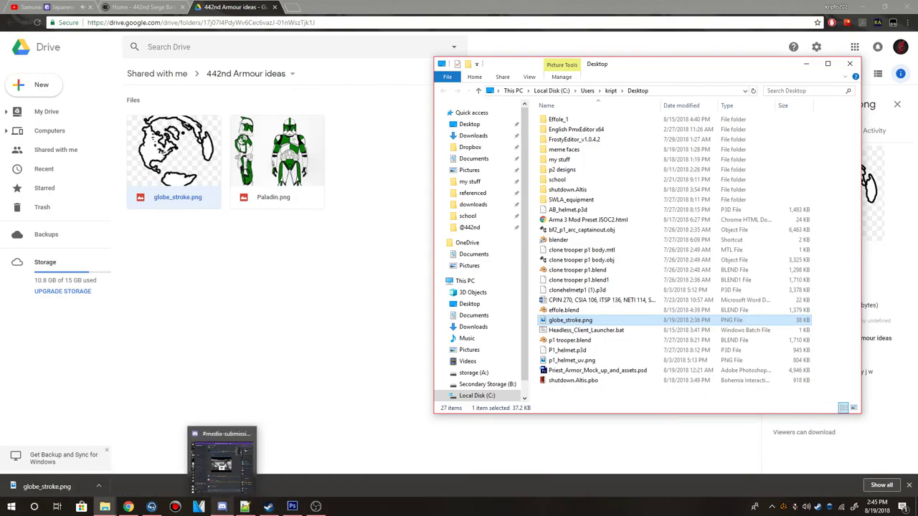
click(244, 506)
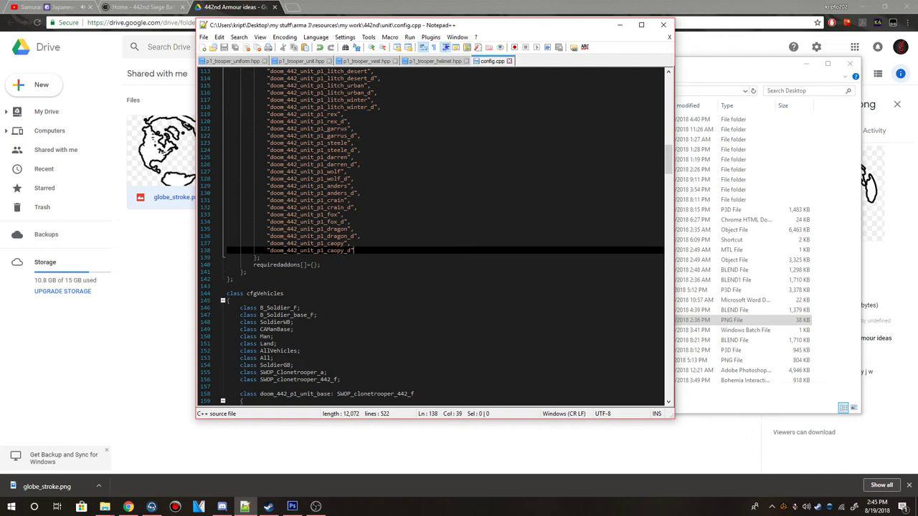
key(shift+Up)
key(ctrl+c)
key(End)
text(,)
key(Return)
key(ctrl+v)
key(Left)
key(Left)
key(Left)
key(BackSpace)
key(BackSpace)
Switch to p1_trooper_helmet.hpp and fold all its class blocks.
key(ctrl+Tab)
key(alt+0)
key(alt+2)
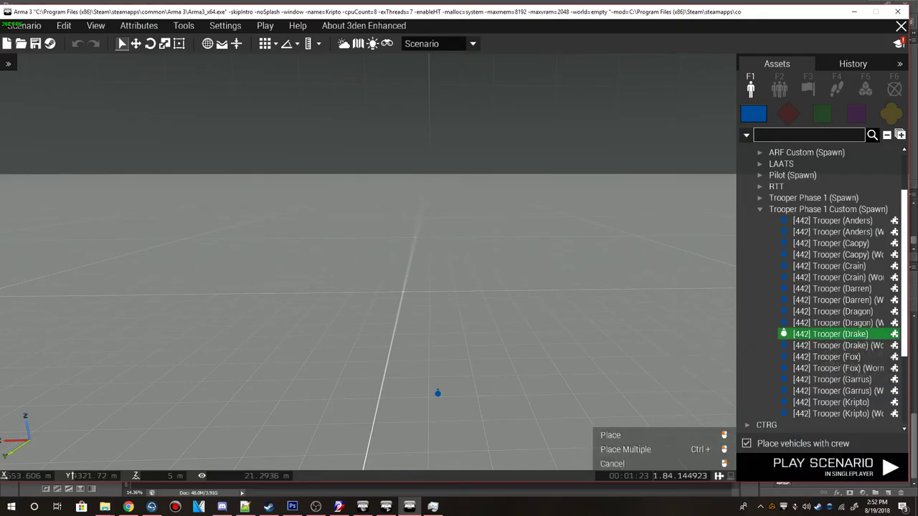
Place the clean and worn Drake troopers side by side, then hide the UI and zoom in close.
click(438, 393)
click(835, 346)
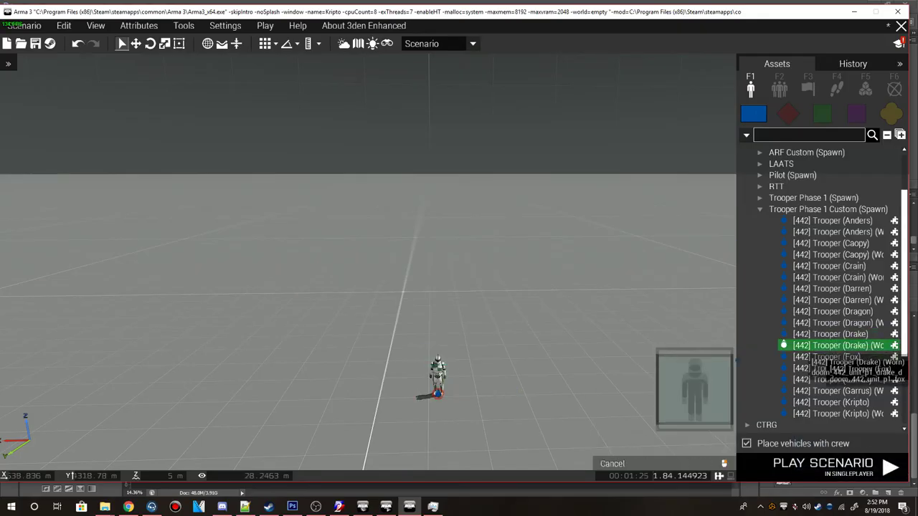
click(520, 392)
scroll(519, 391, up, 5)
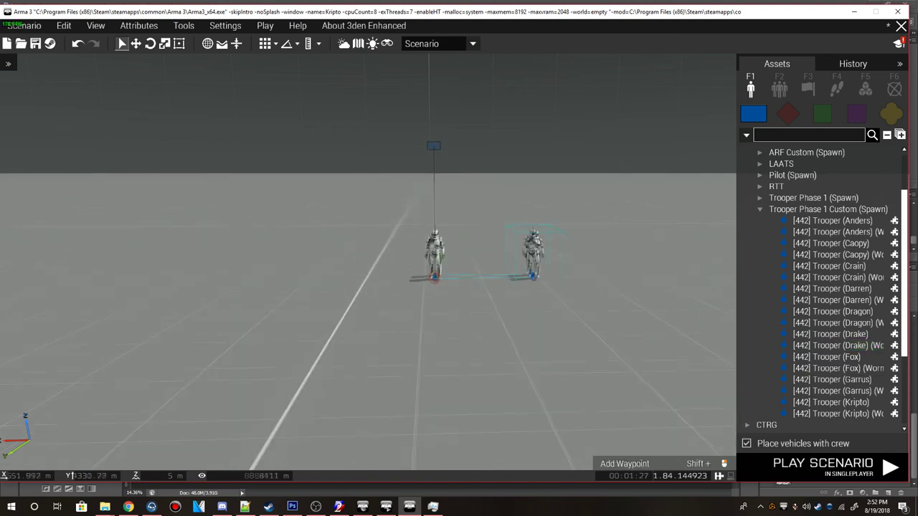
right_click(512, 332)
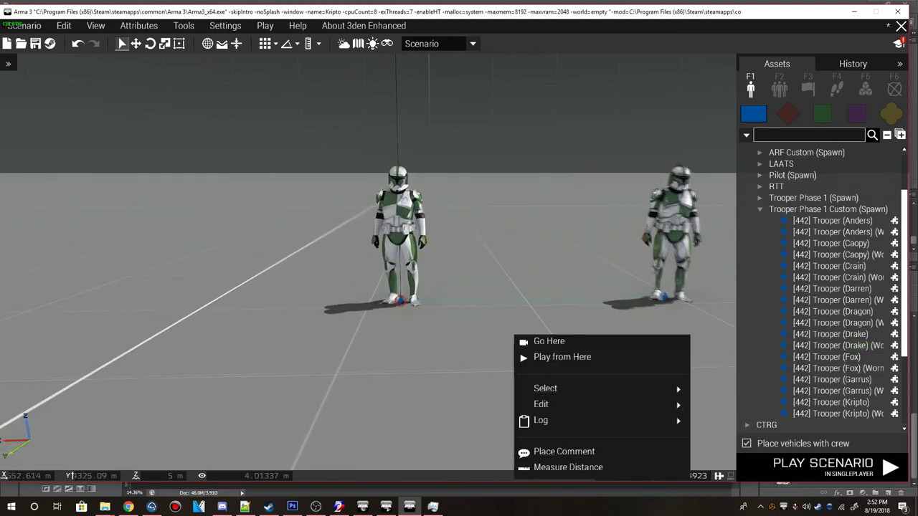
click(533, 342)
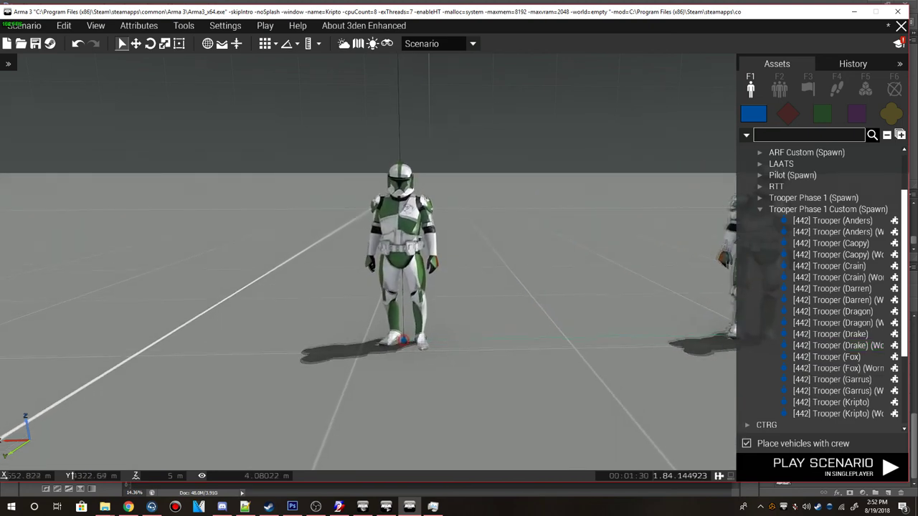
key(BackSpace)
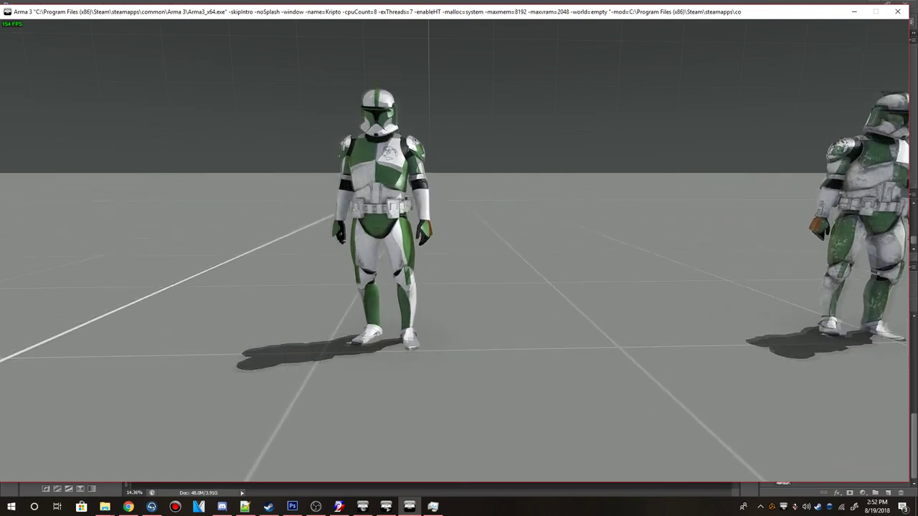
scroll(466, 320, up, 5)
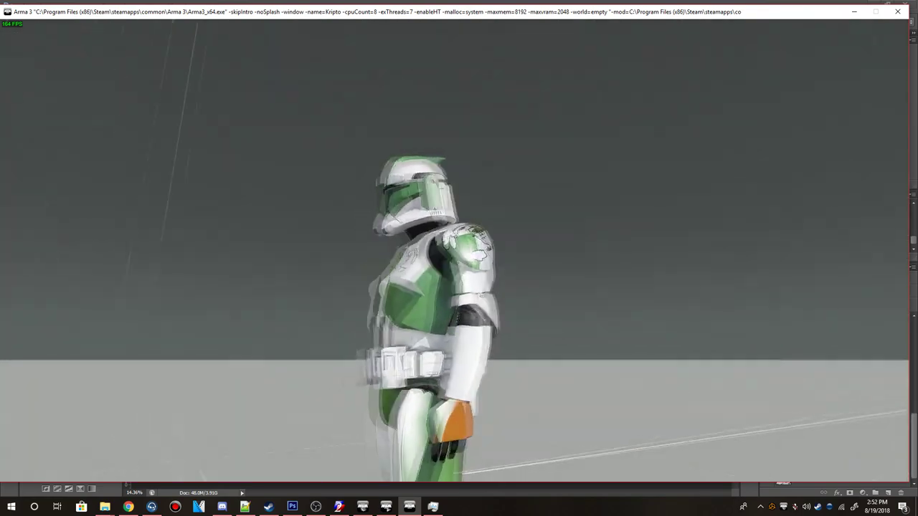